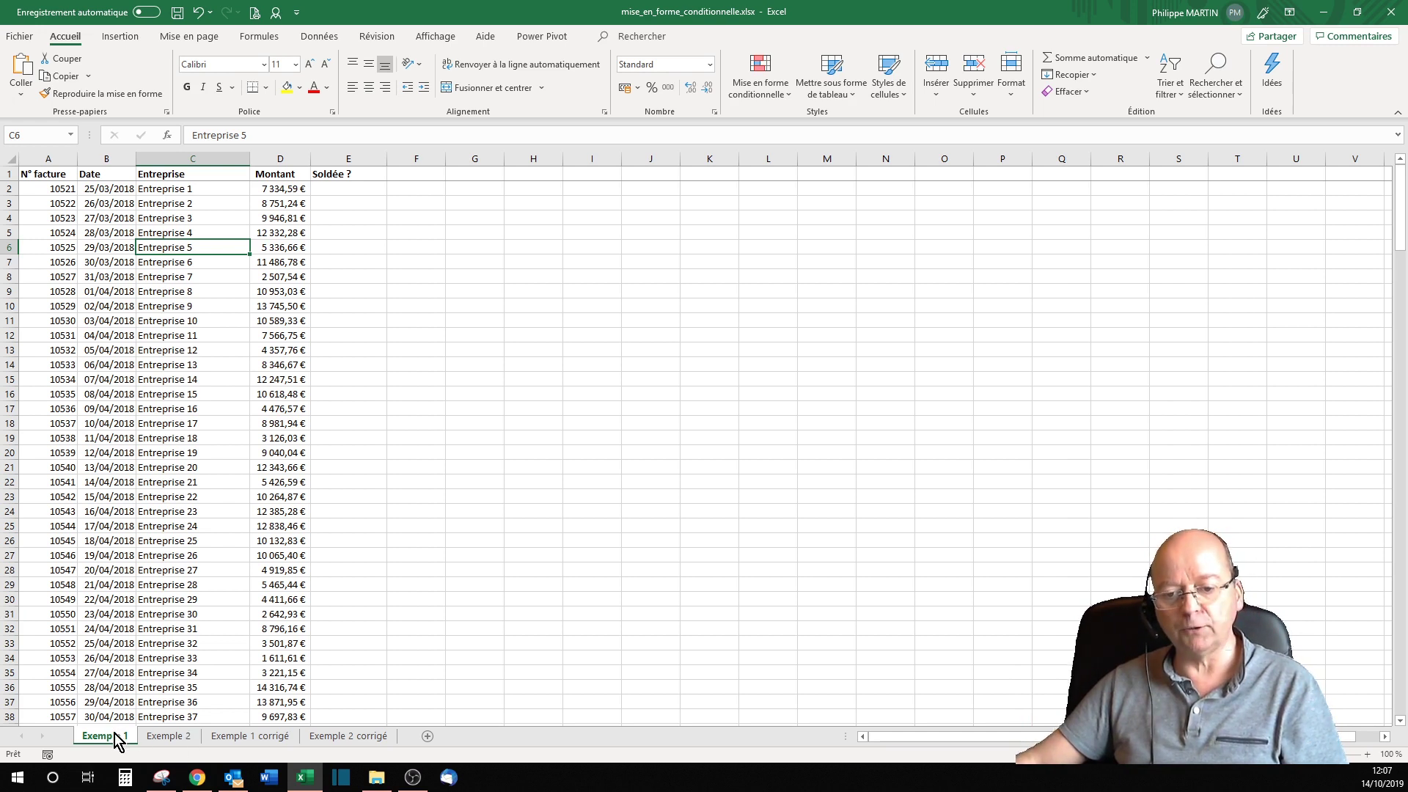
# - Clear the Soldée ? entries in E3:E27 on the Exemple 1 corrigé sheet
pyautogui.click(168, 736)
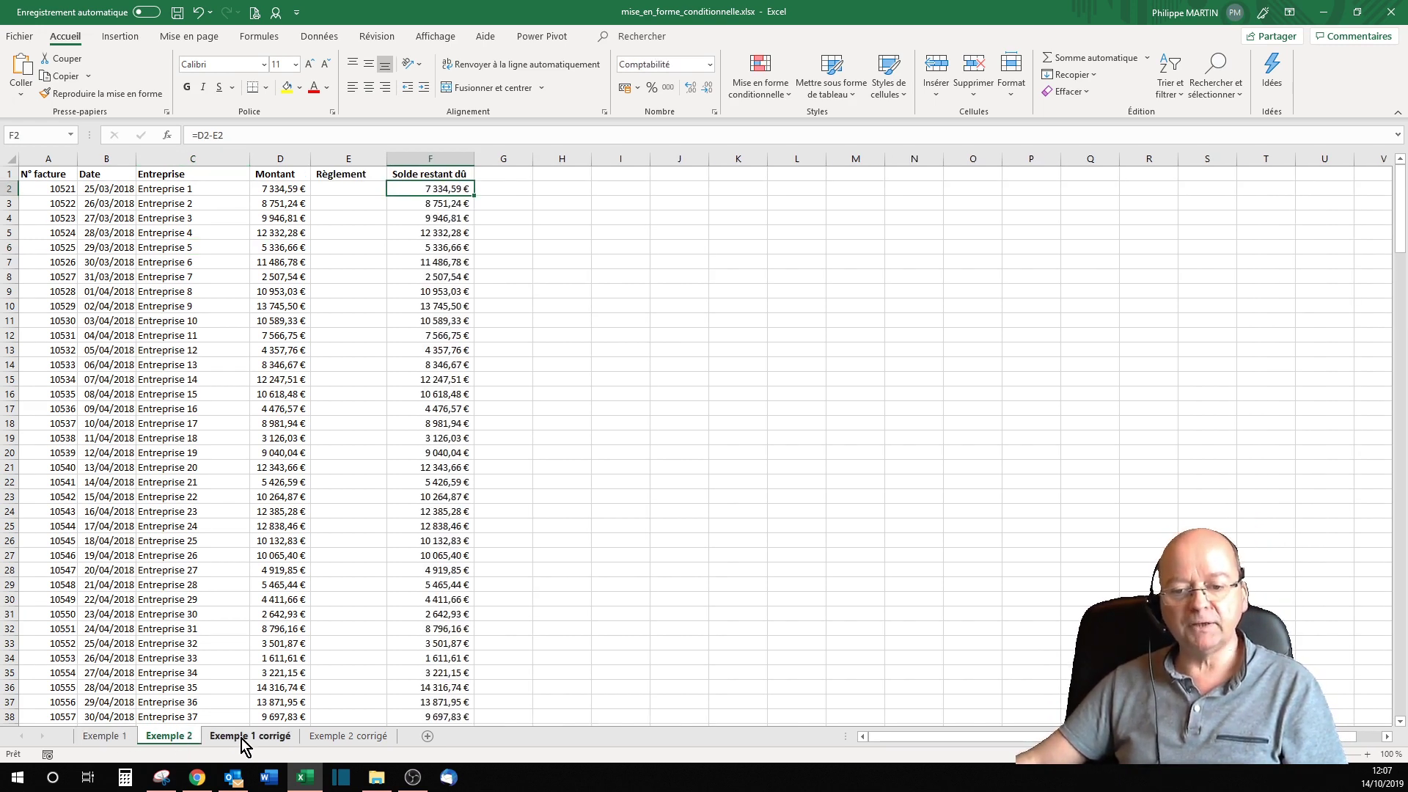
pyautogui.click(242, 736)
pyautogui.click(354, 736)
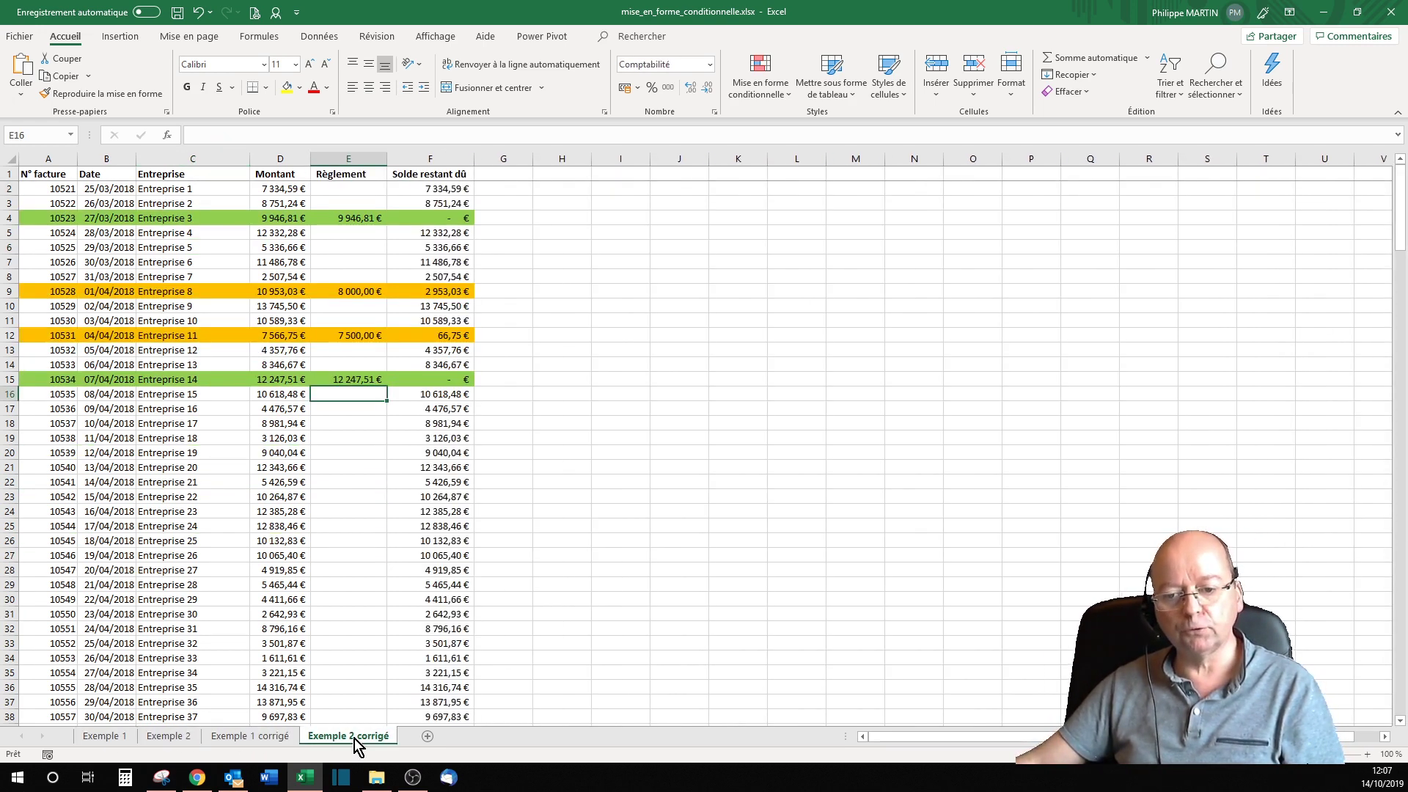
pyautogui.click(261, 736)
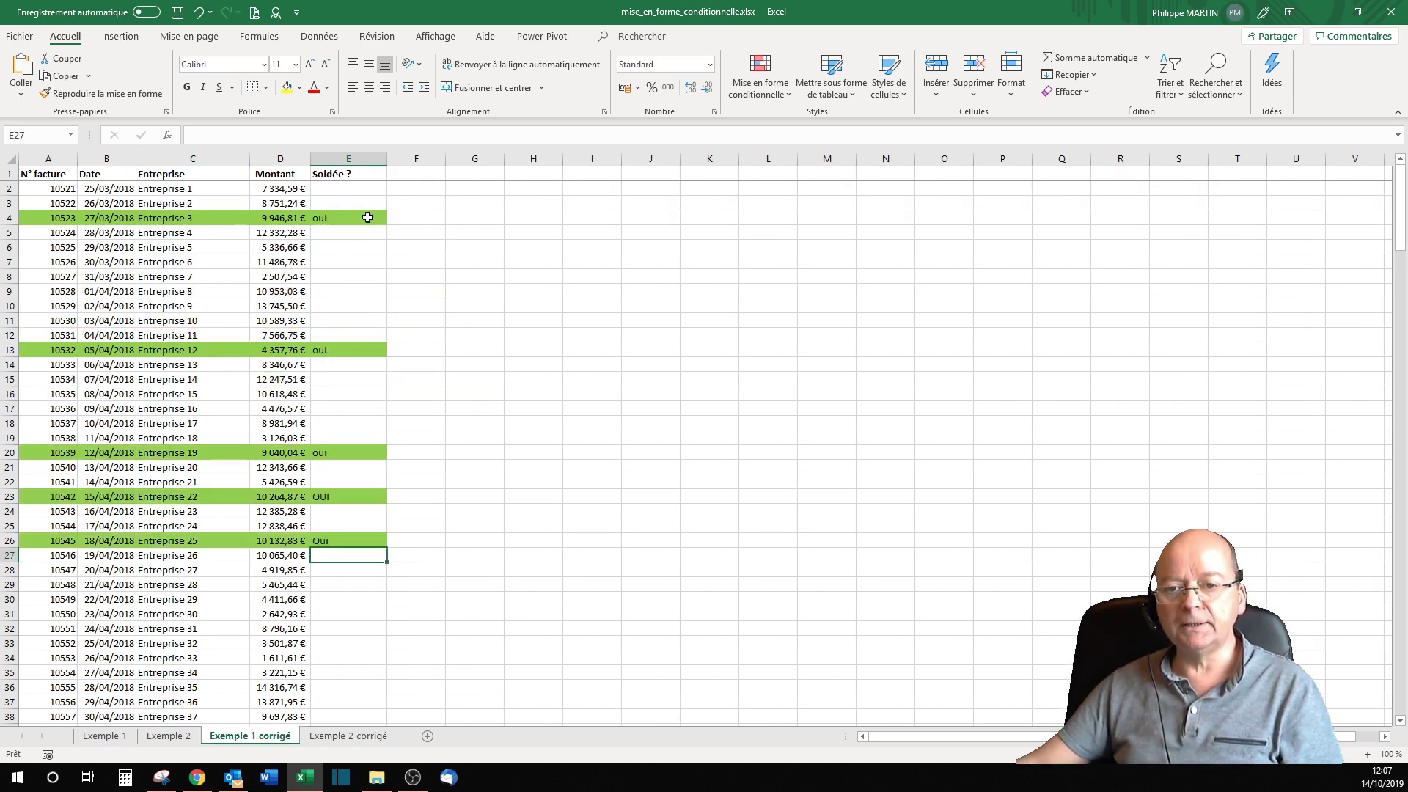
pyautogui.moveTo(359, 206); pyautogui.dragTo(361, 556)
pyautogui.press('Delete')
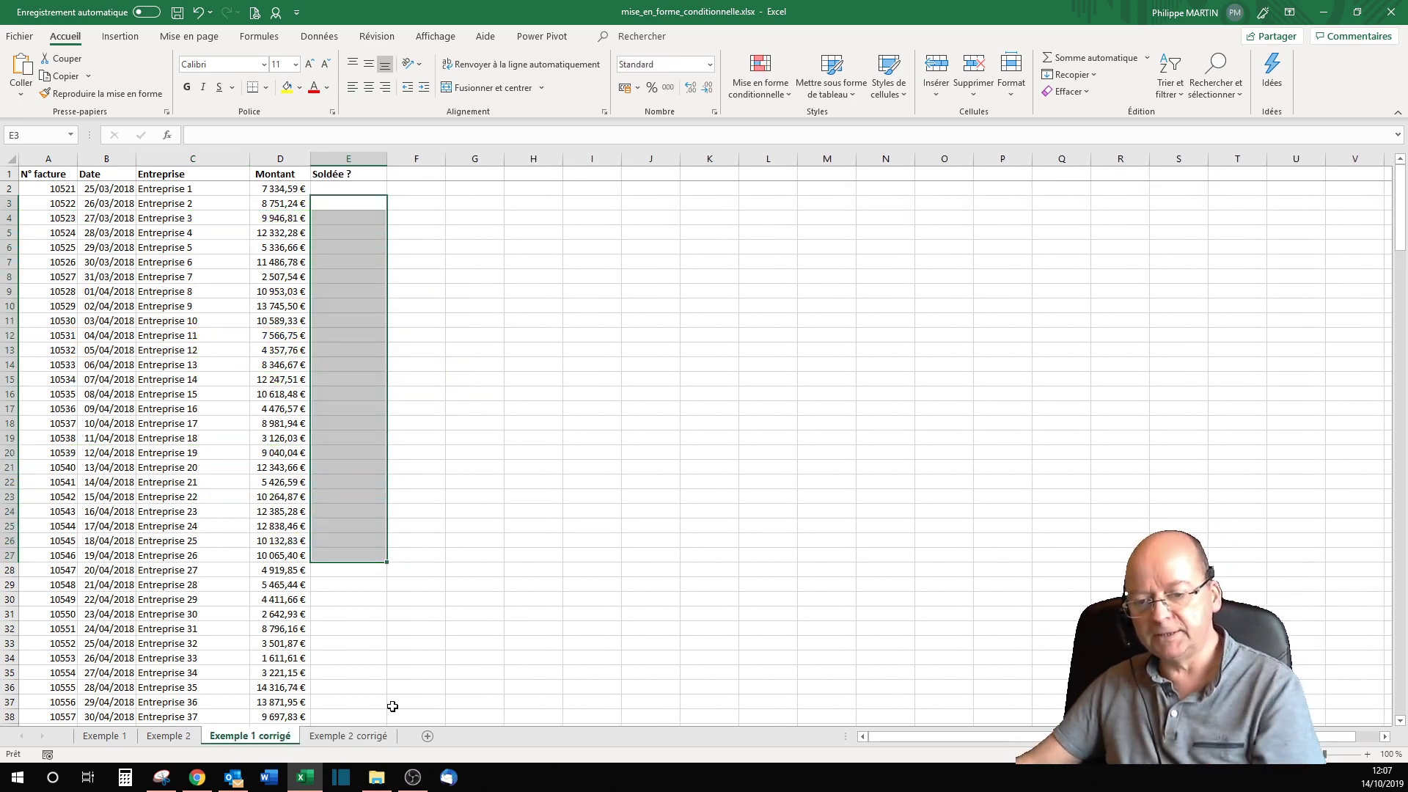
# - Clear the Règlement amounts in E3:E21 on the Exemple 2 corrigé sheet
pyautogui.click(349, 736)
pyautogui.moveTo(349, 199); pyautogui.dragTo(330, 471)
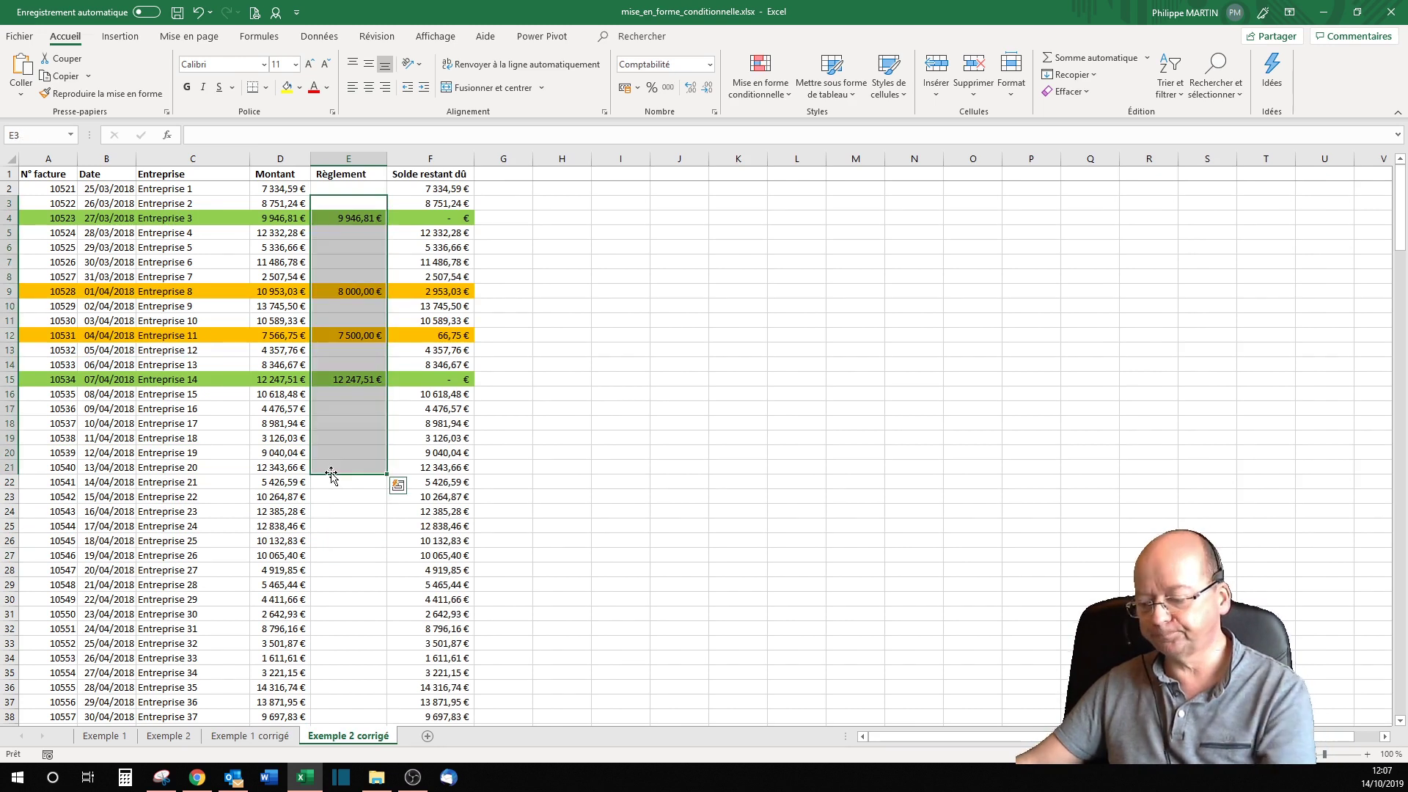
pyautogui.press('Delete')
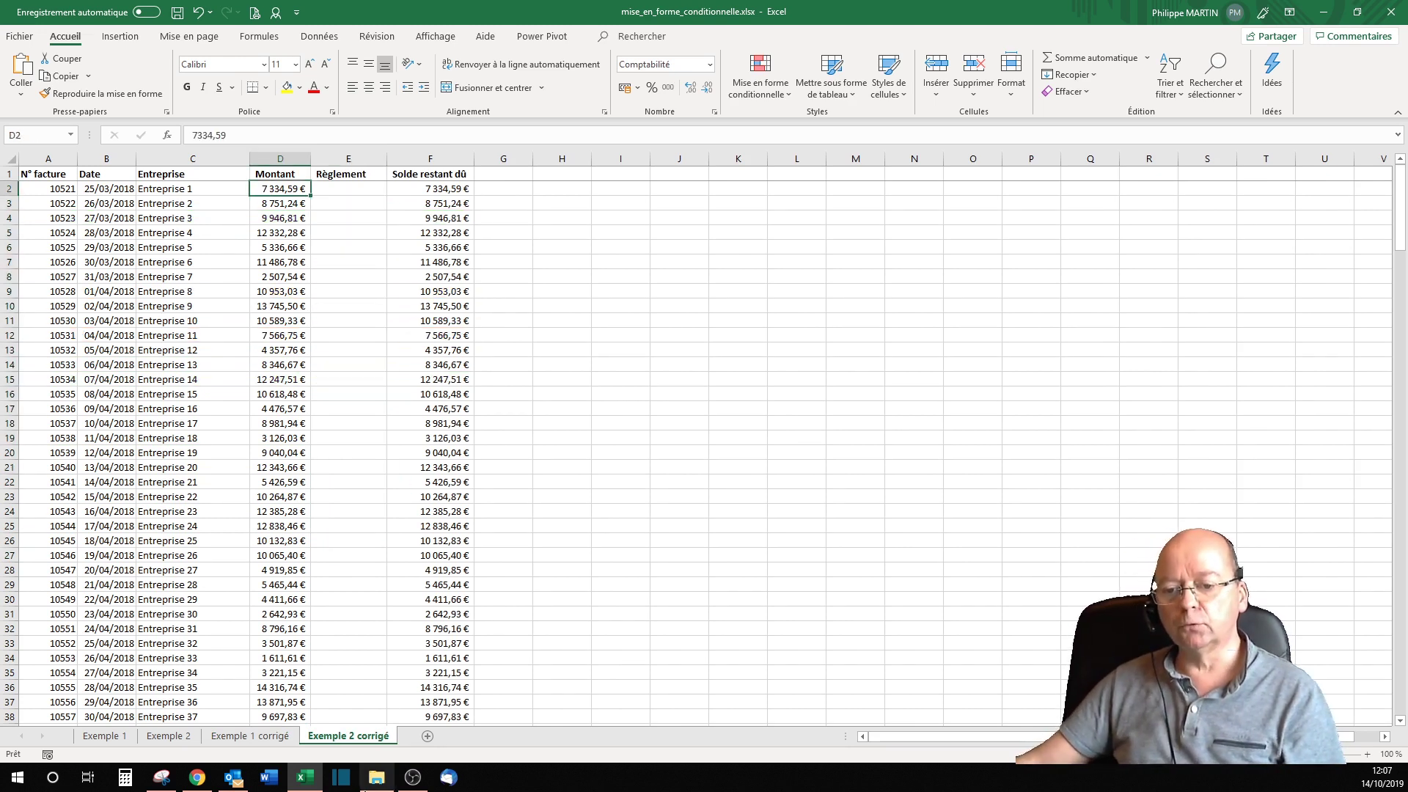
# - Examine the invoice list on the Exemple 1 corrigé sheet, checking its columns and its first and last rows
pyautogui.click(257, 737)
pyautogui.click(264, 234)
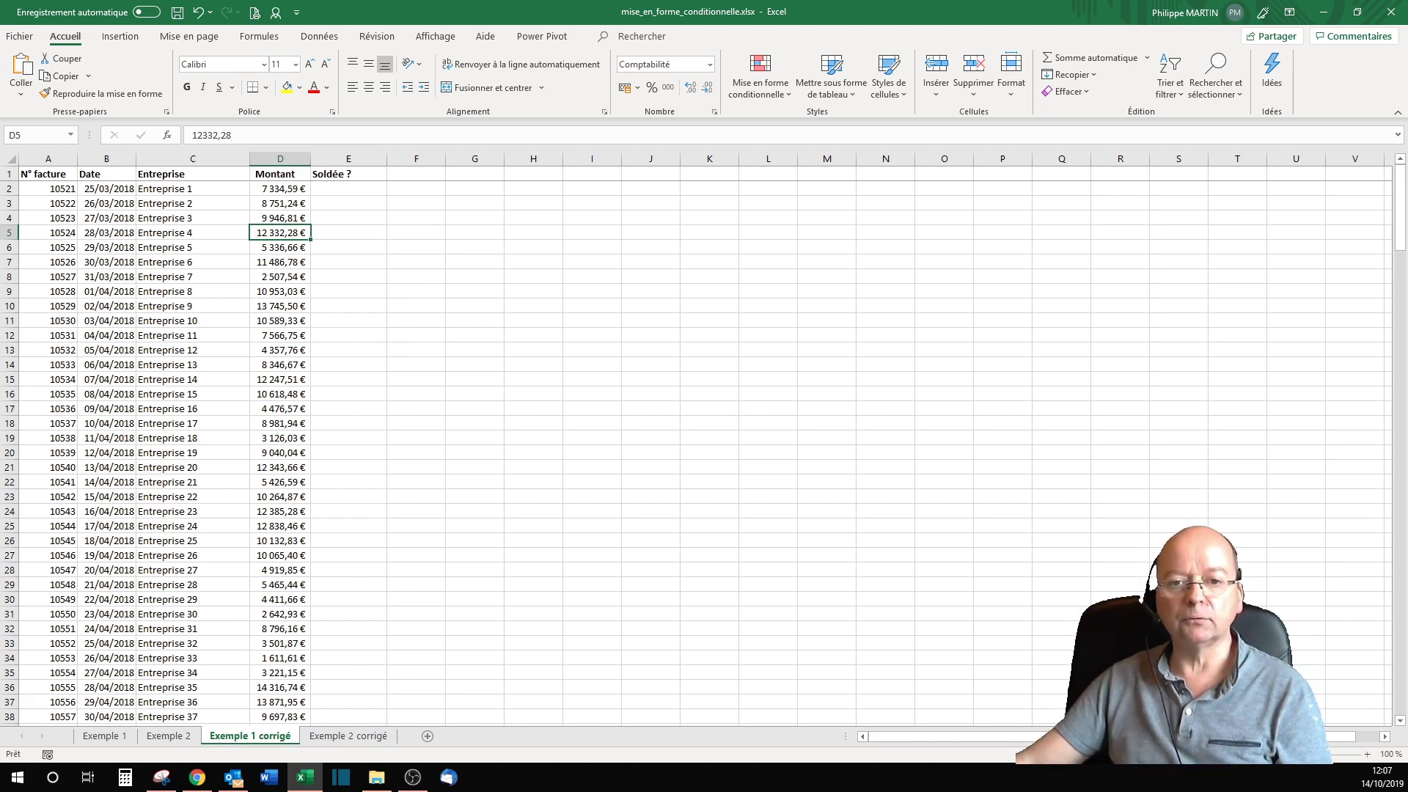
pyautogui.click(41, 191)
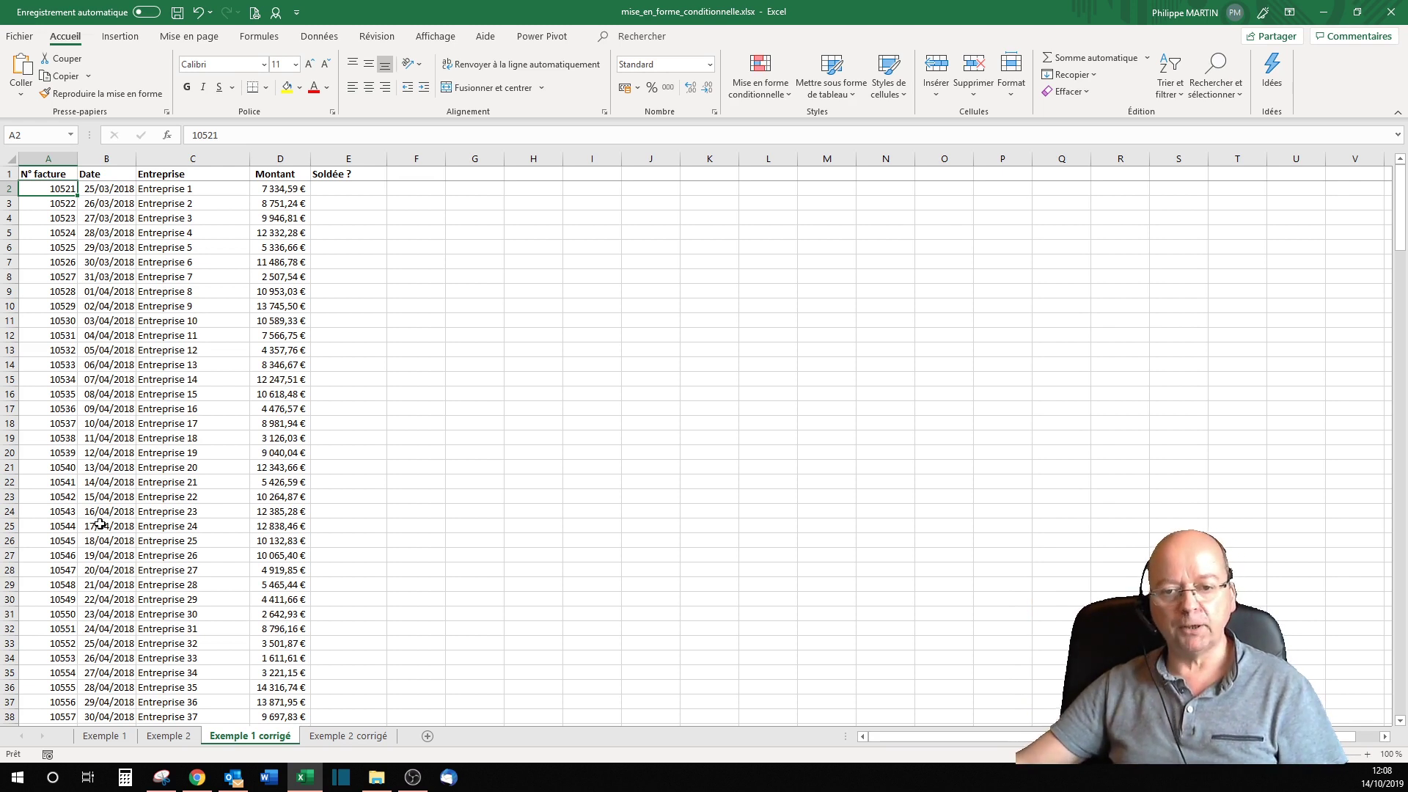
pyautogui.click(202, 190)
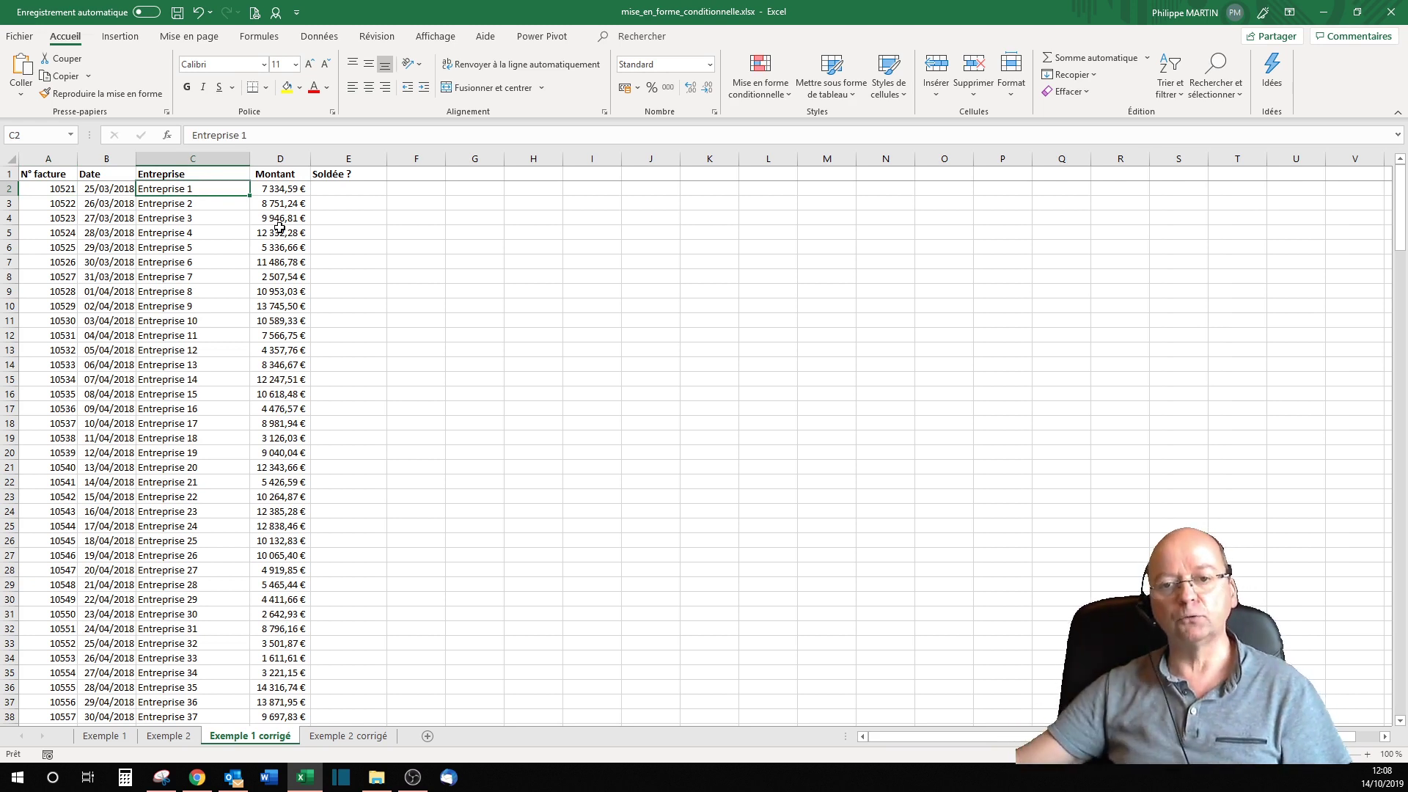
pyautogui.hotkey('ctrl', 'Down')
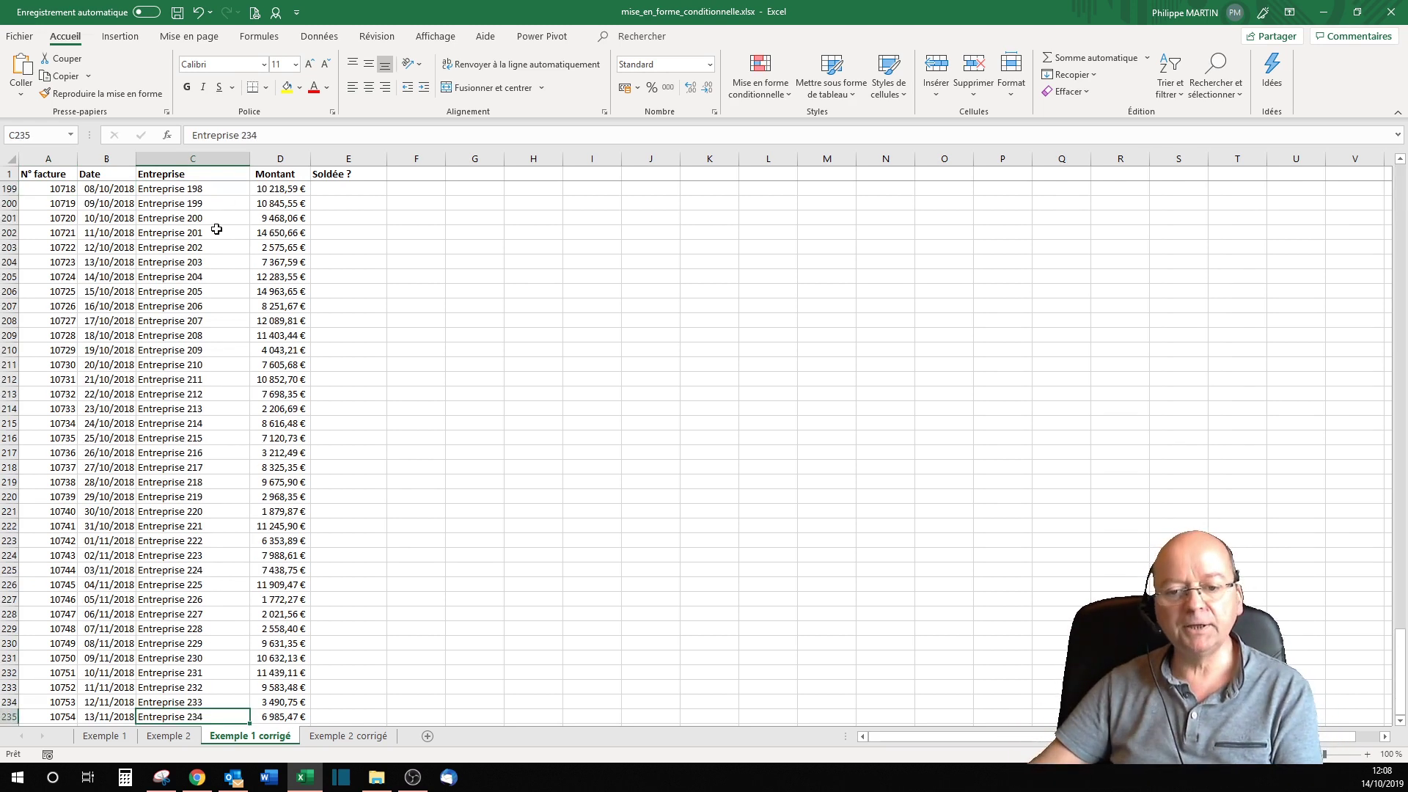
pyautogui.hotkey('ctrl', 'Up')
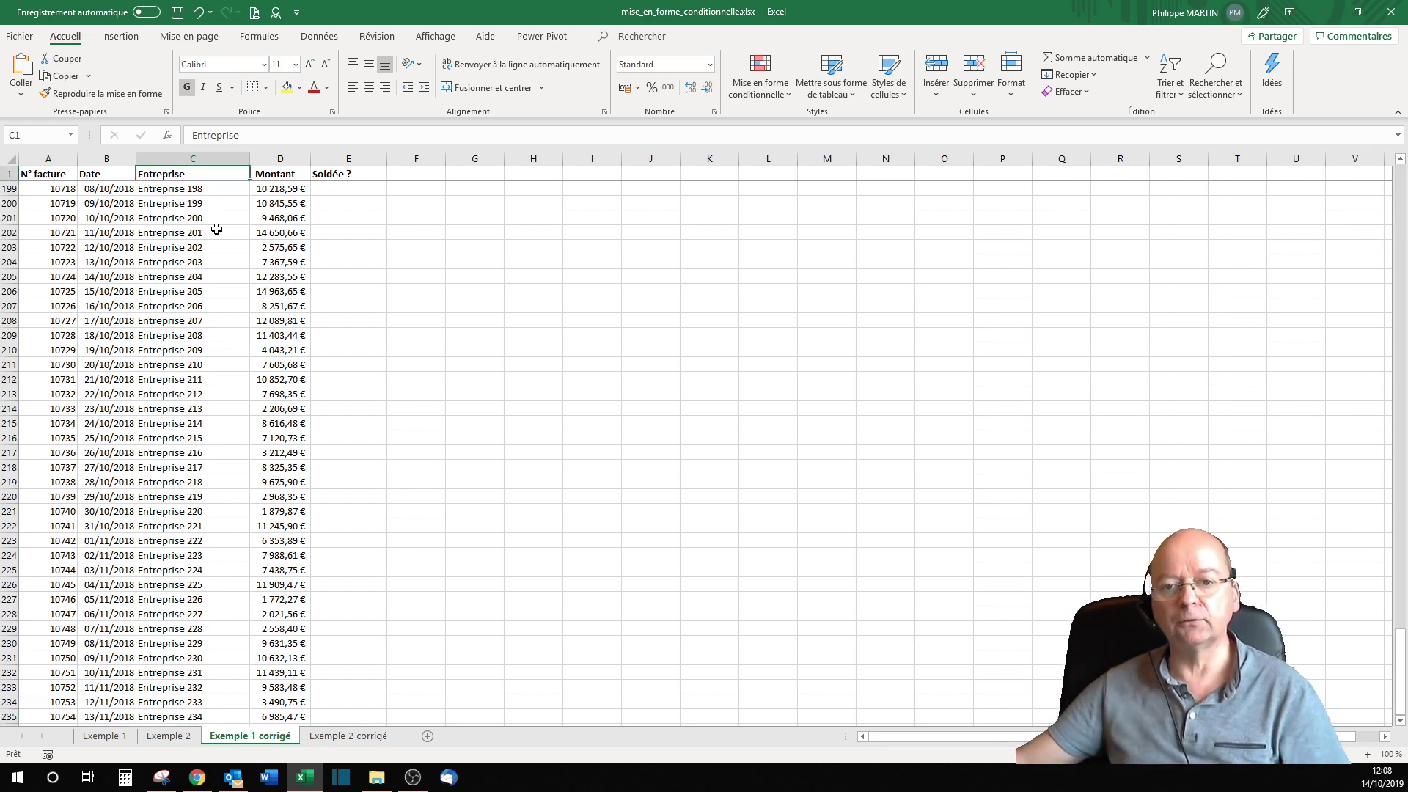
pyautogui.click(199, 197)
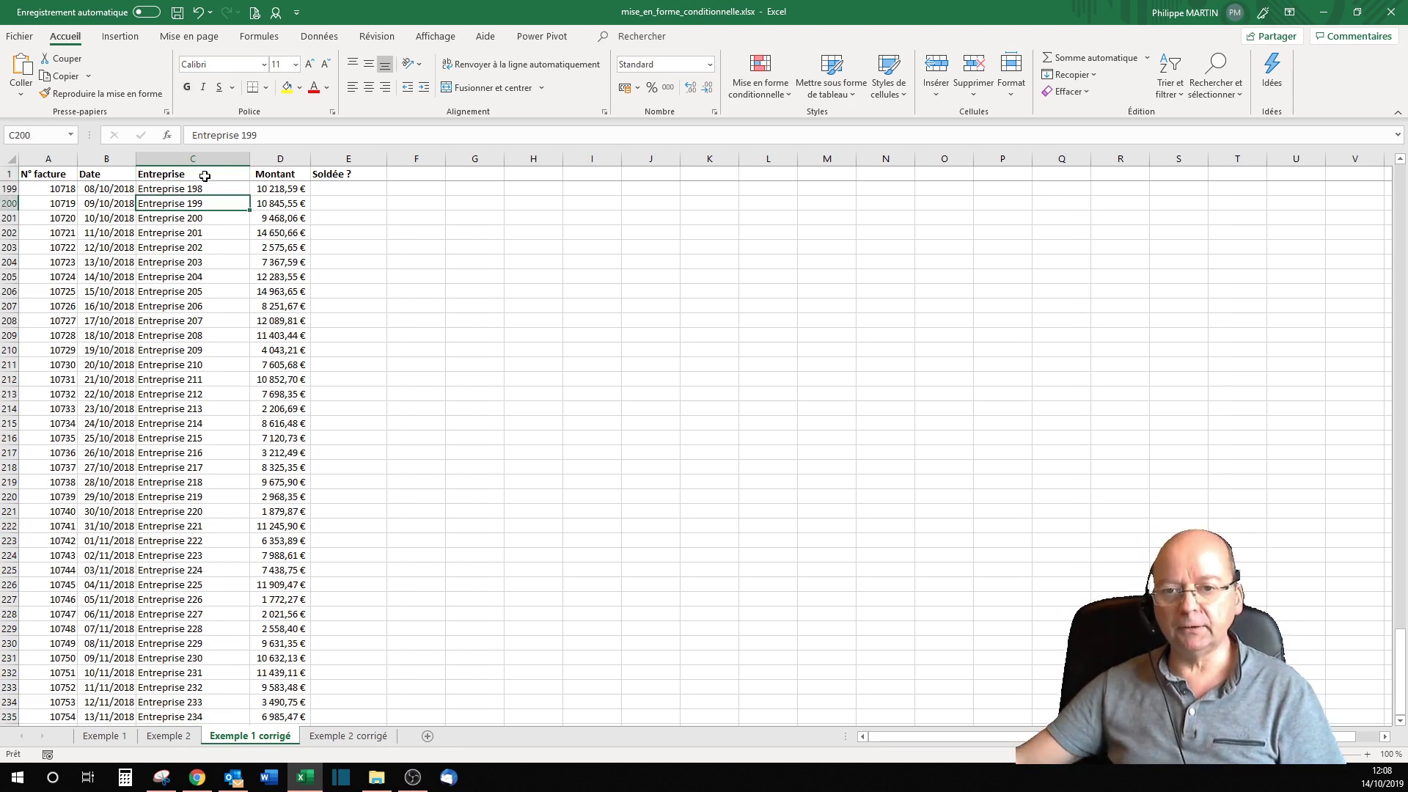
pyautogui.click(206, 176)
pyautogui.press('Down')
pyautogui.click(256, 188)
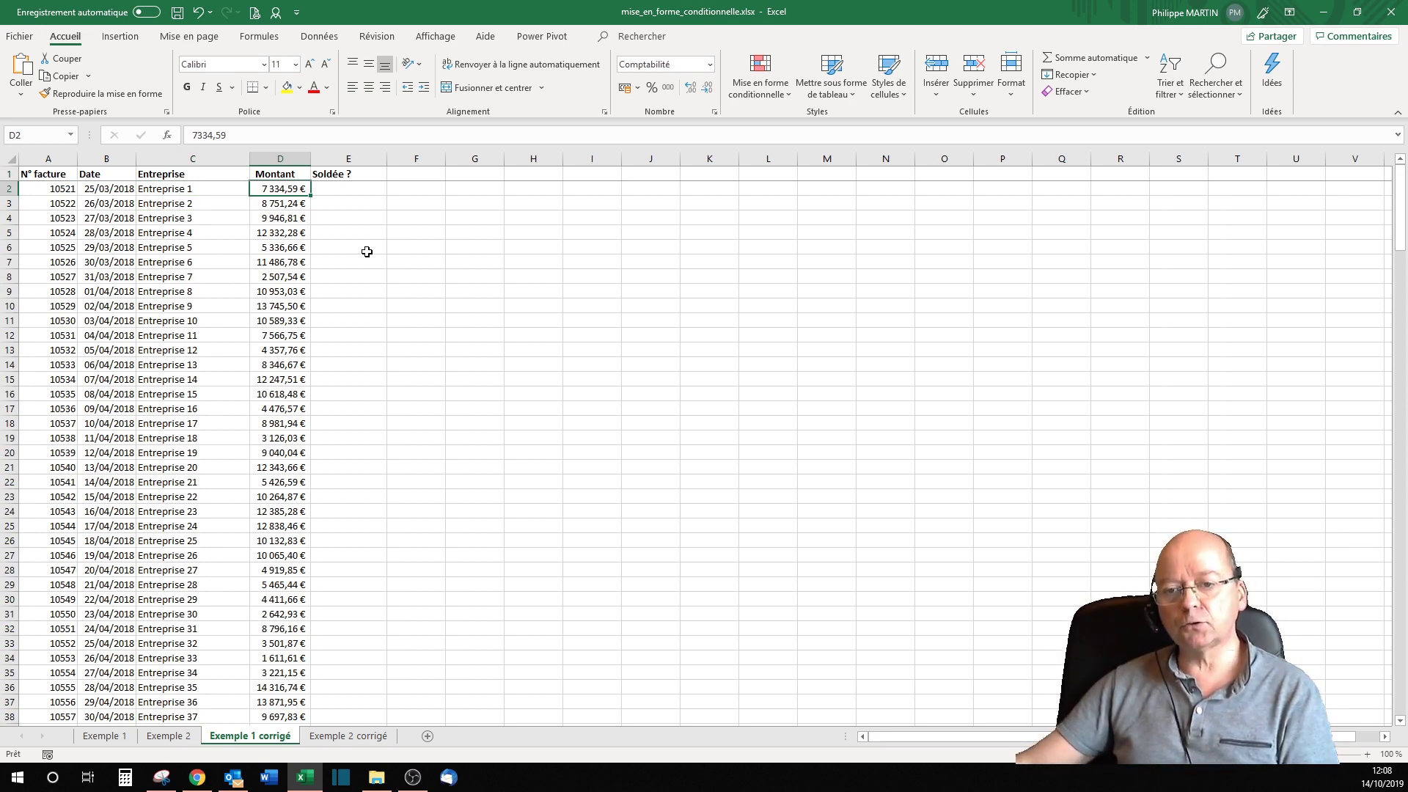
# - Mark the Entreprise 5 invoice as settled by entering Oui in cell E6 of the Soldée ? column
pyautogui.click(367, 250)
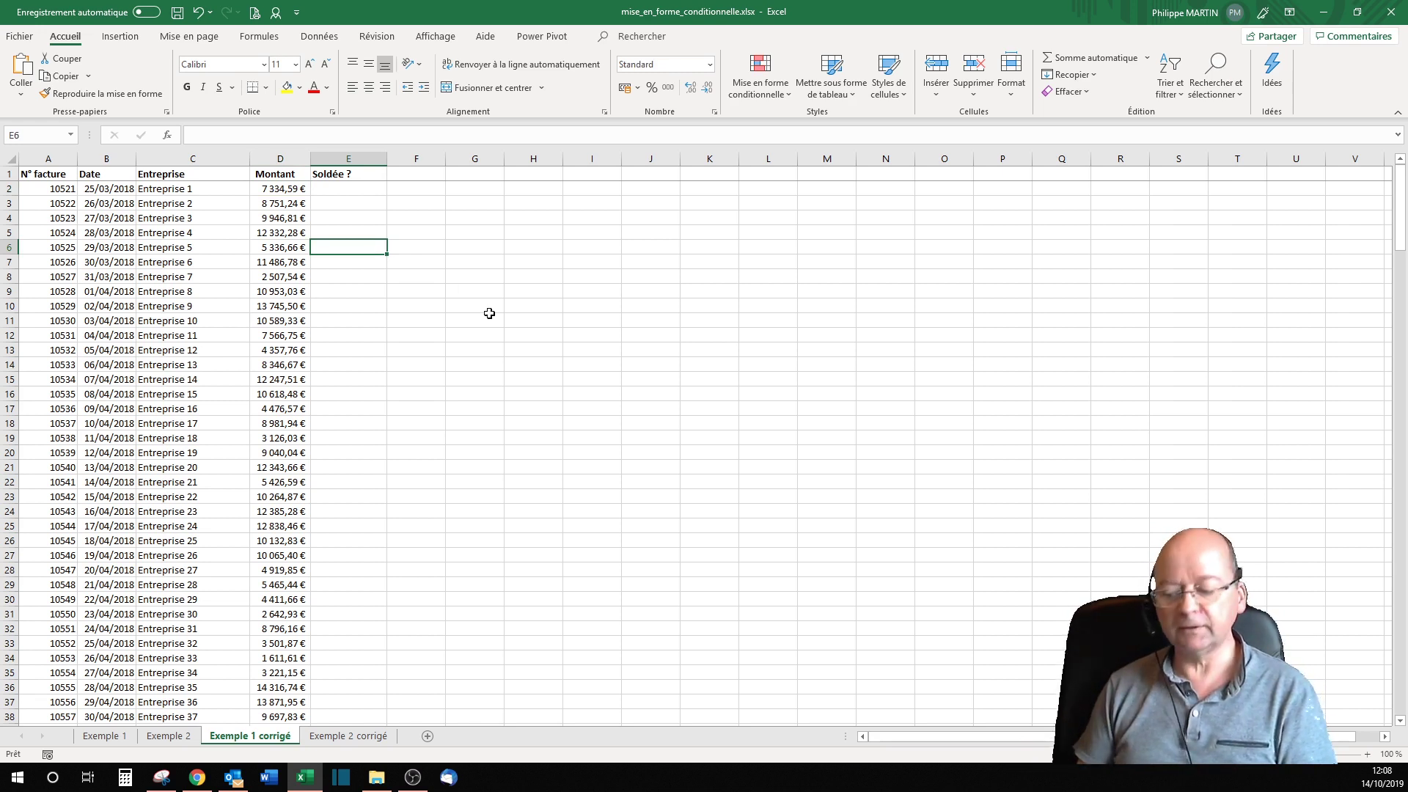
pyautogui.write('oui')
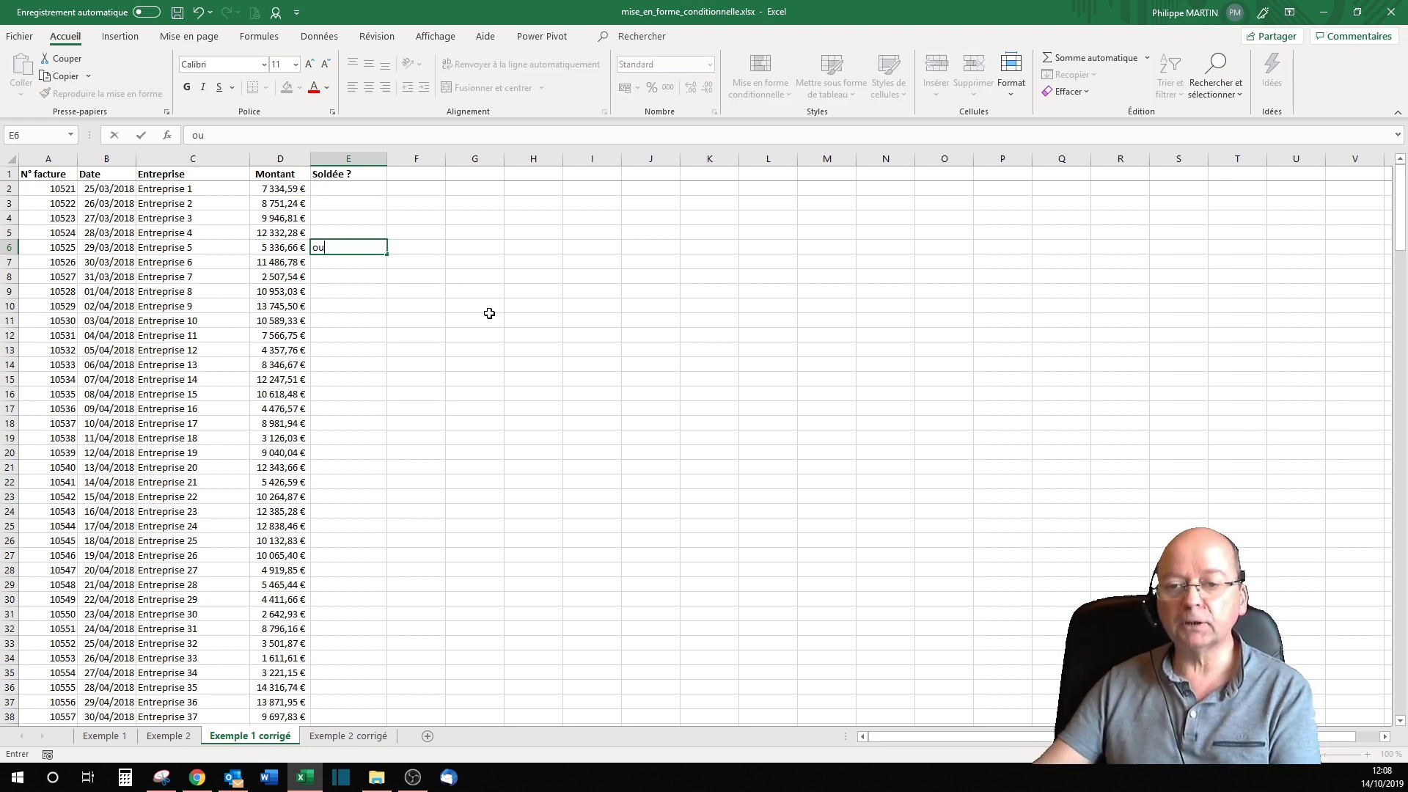
pyautogui.press('BackSpace')
pyautogui.press('BackSpace')
pyautogui.write('Oui')
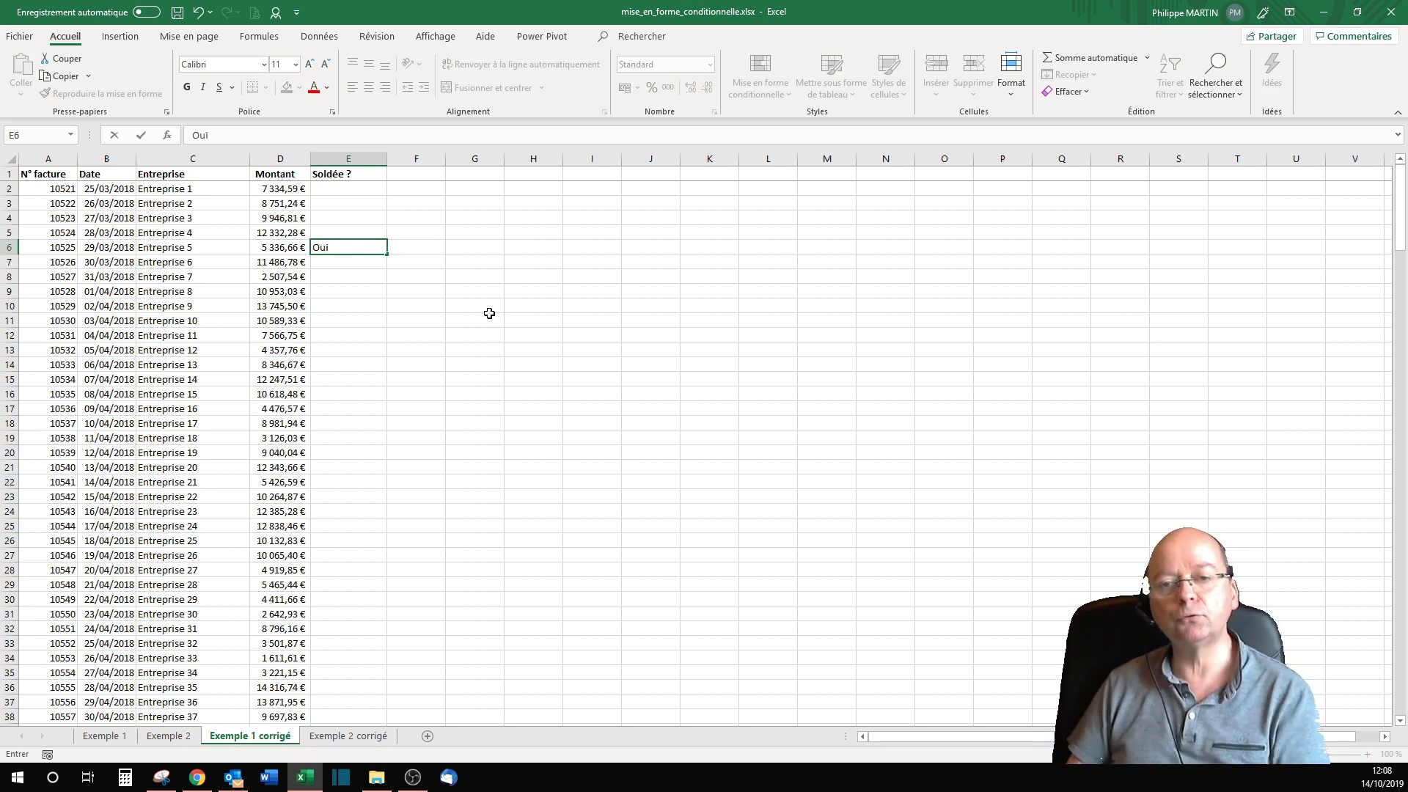
pyautogui.press('Return')
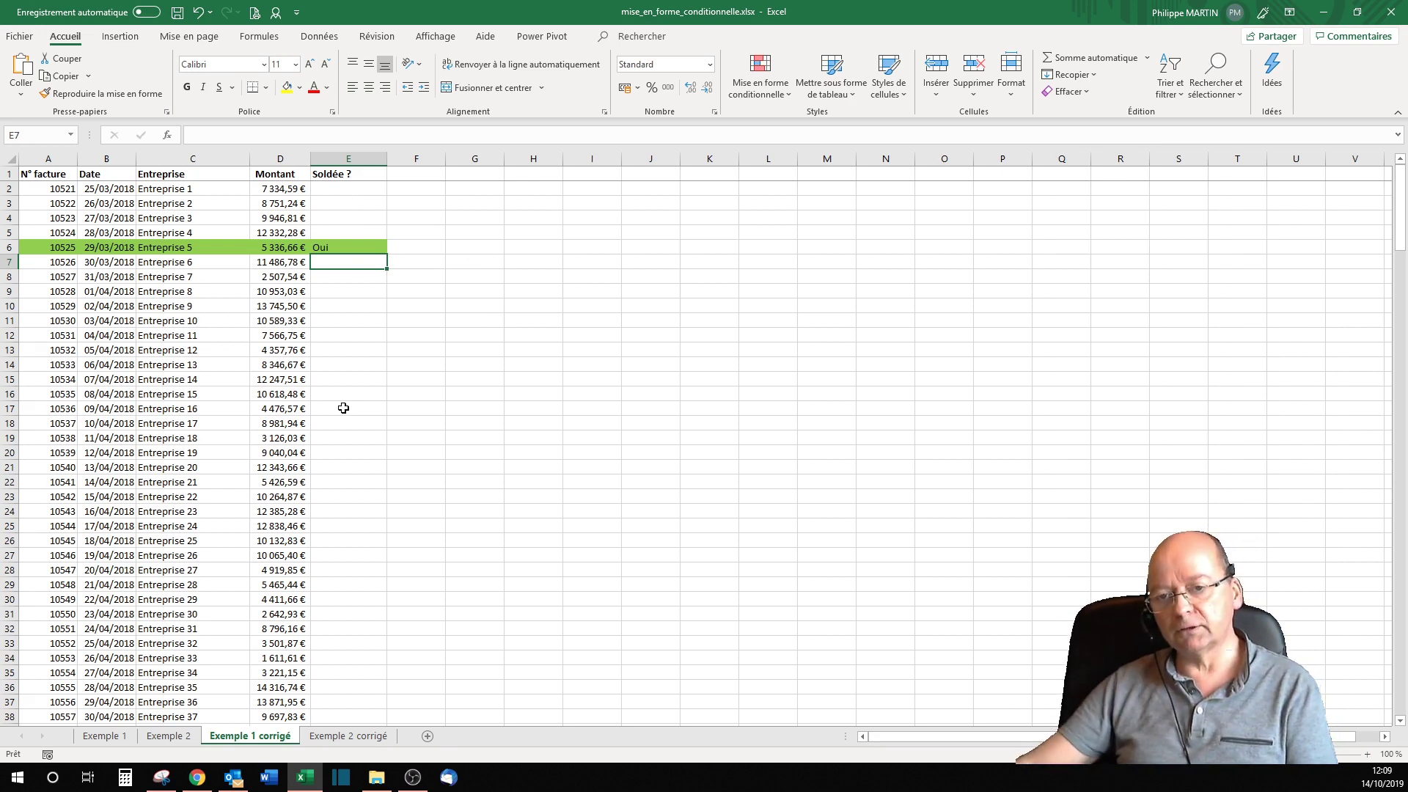
pyautogui.click(350, 326)
pyautogui.click(328, 418)
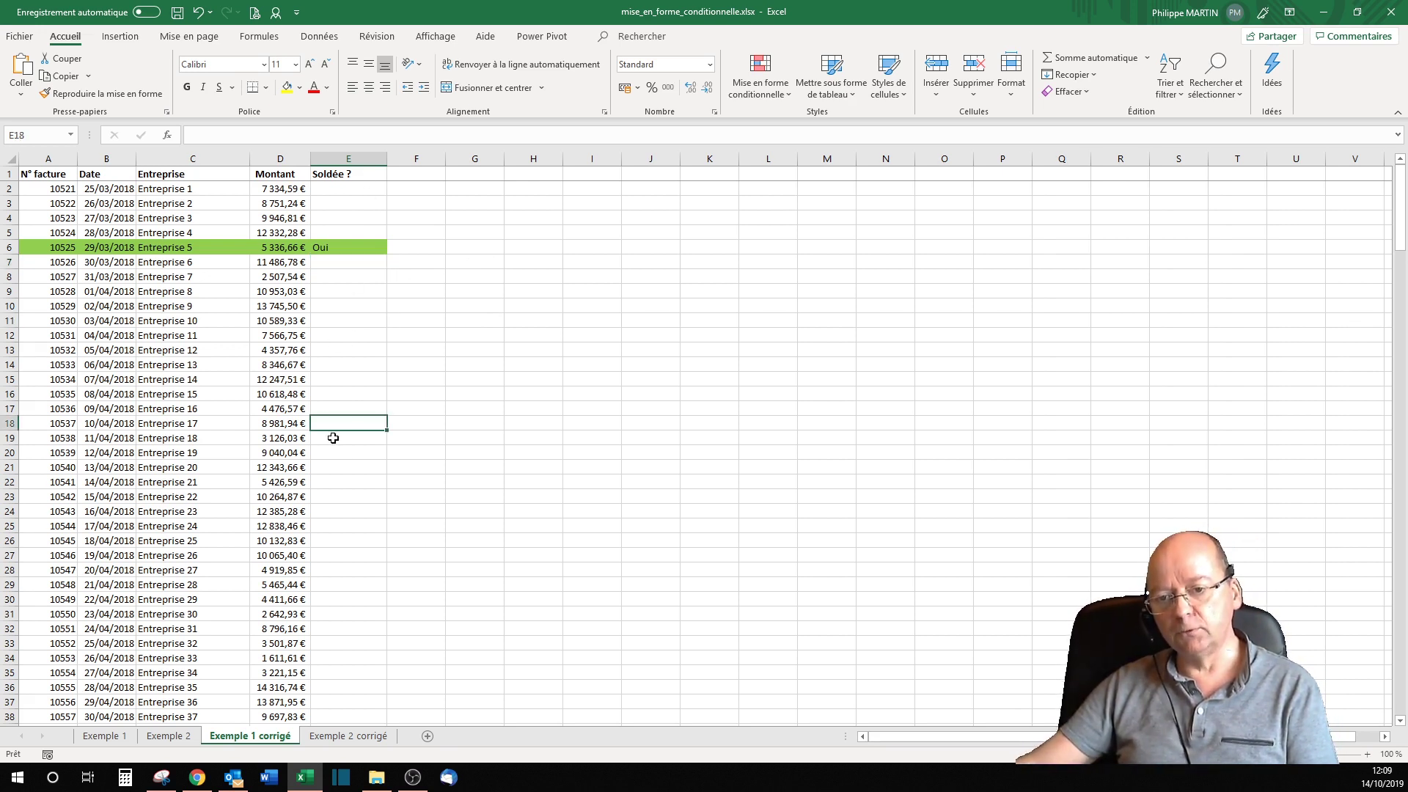
pyautogui.click(350, 495)
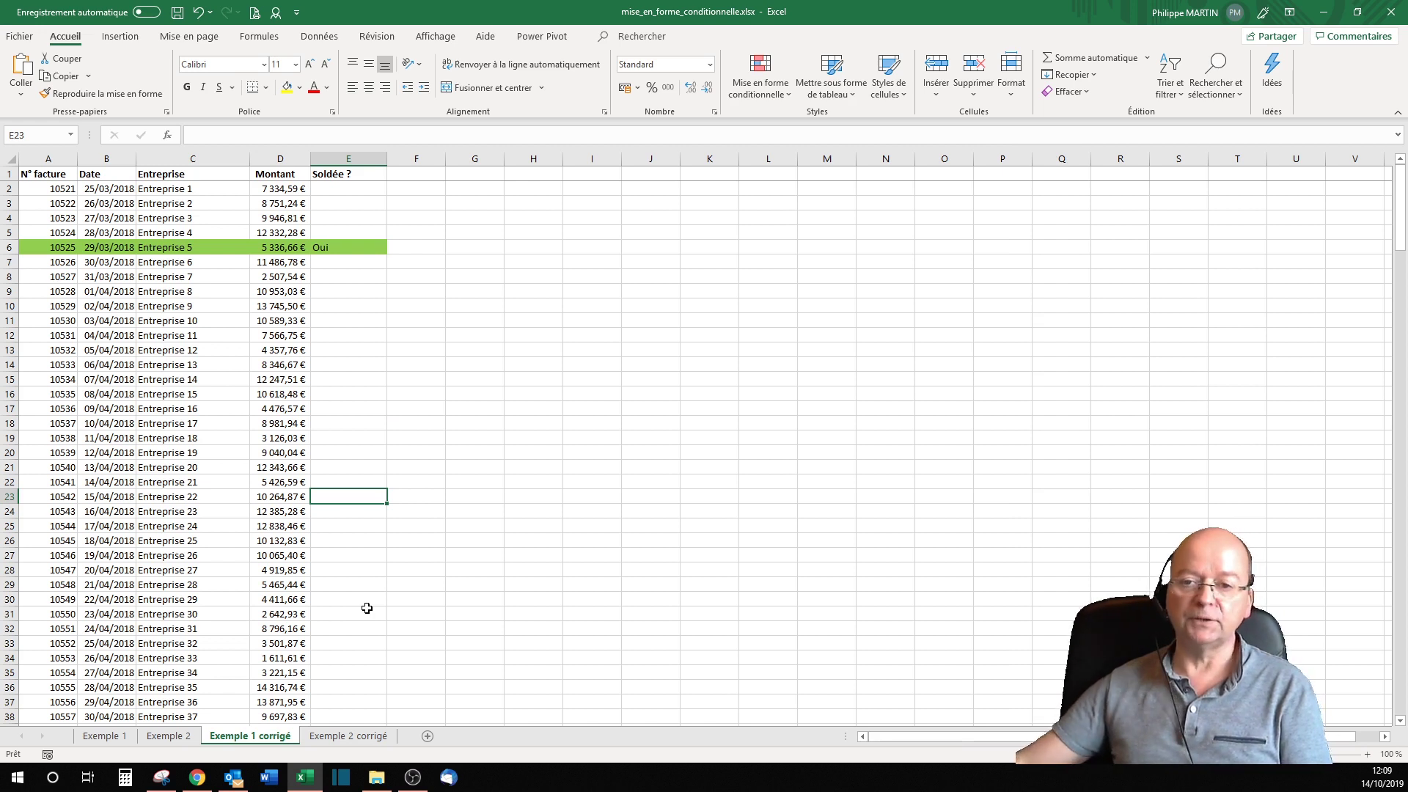
pyautogui.moveTo(338, 189); pyautogui.dragTo(358, 524)
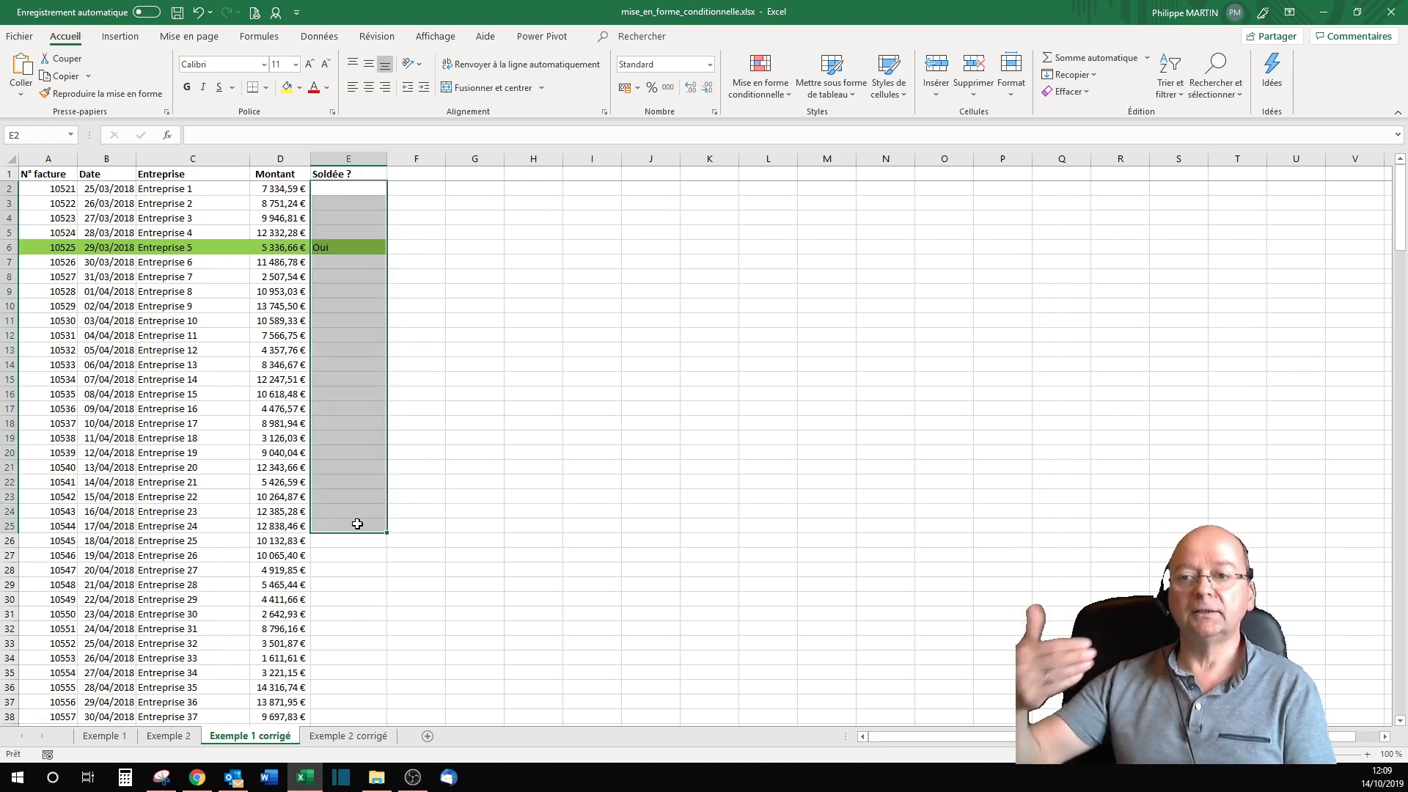
pyautogui.click(767, 96)
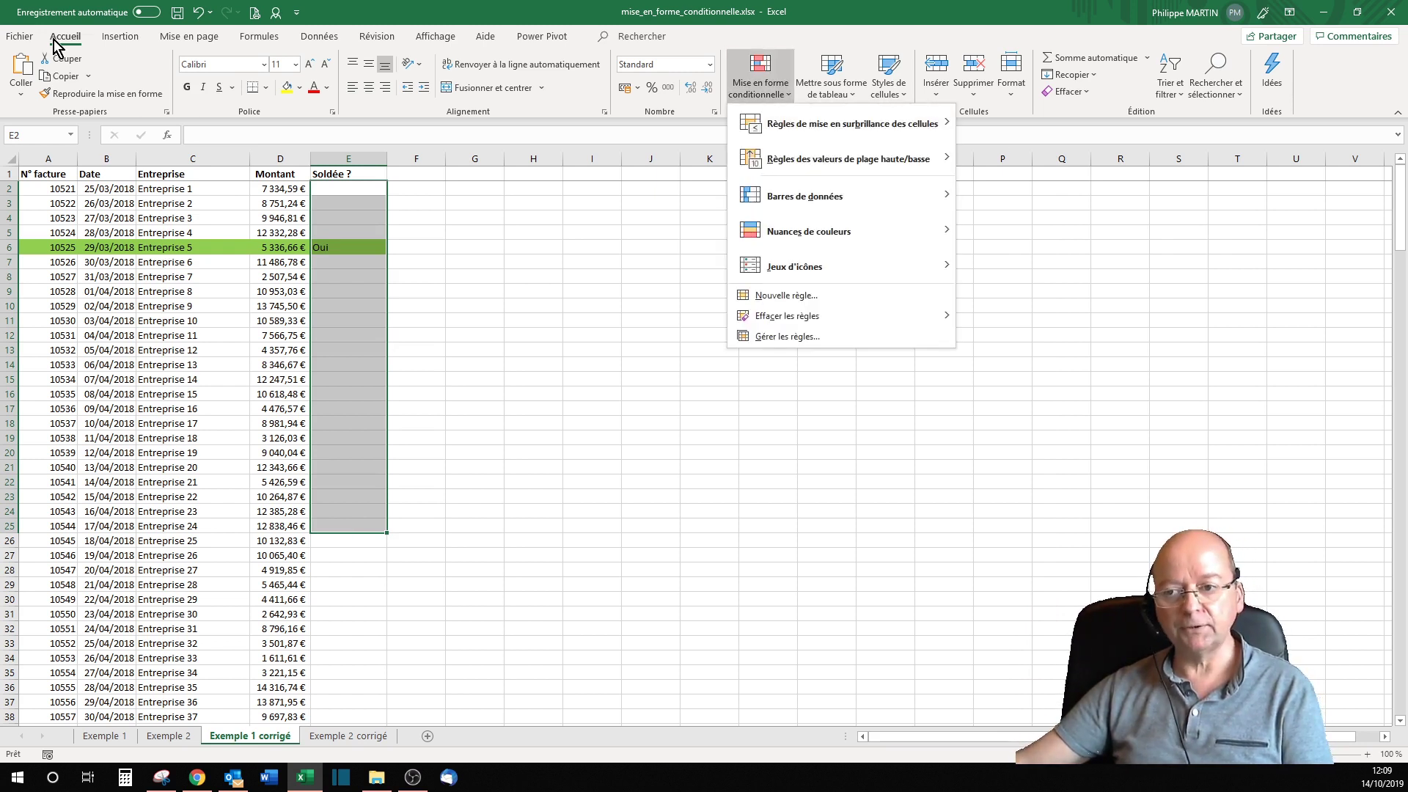
pyautogui.moveTo(858, 126)
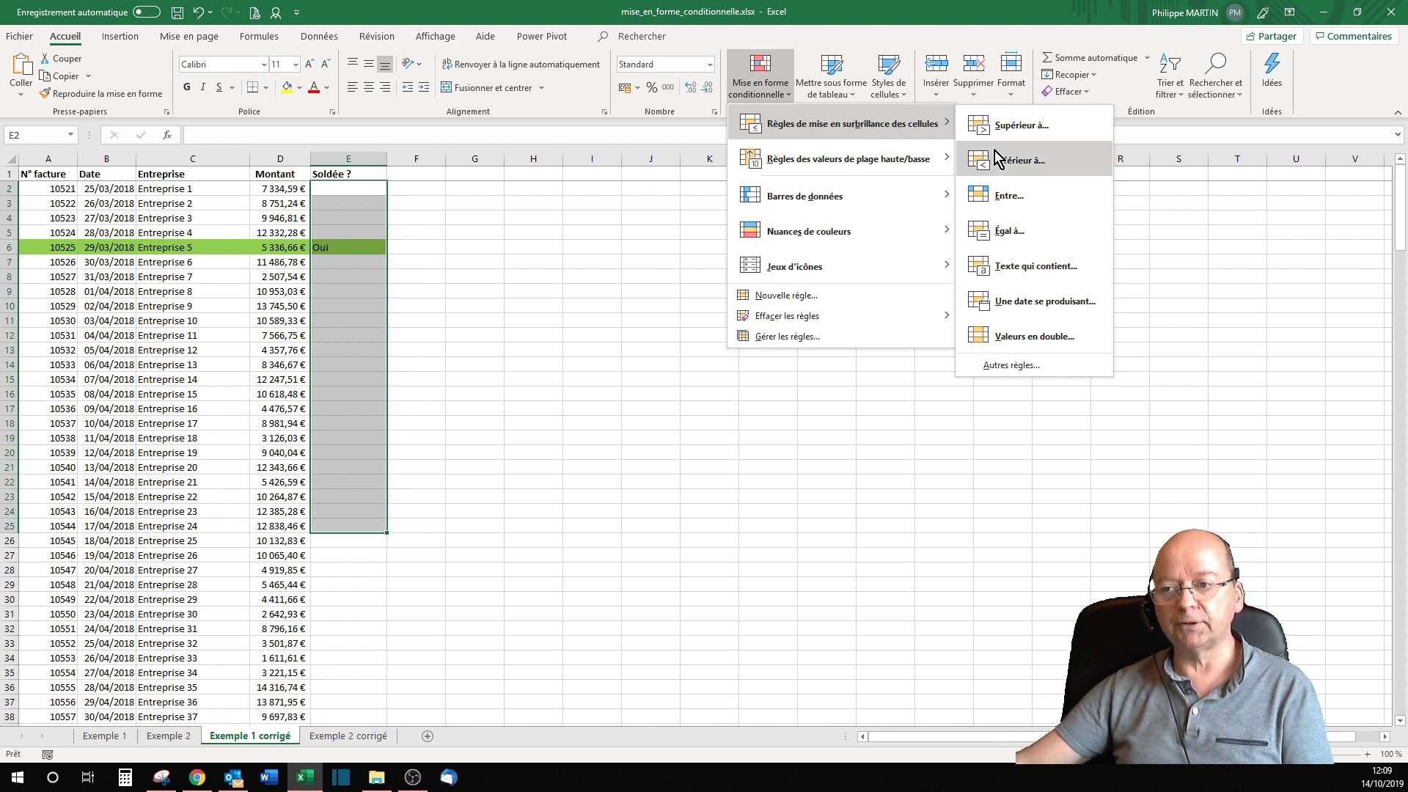
pyautogui.click(1016, 231)
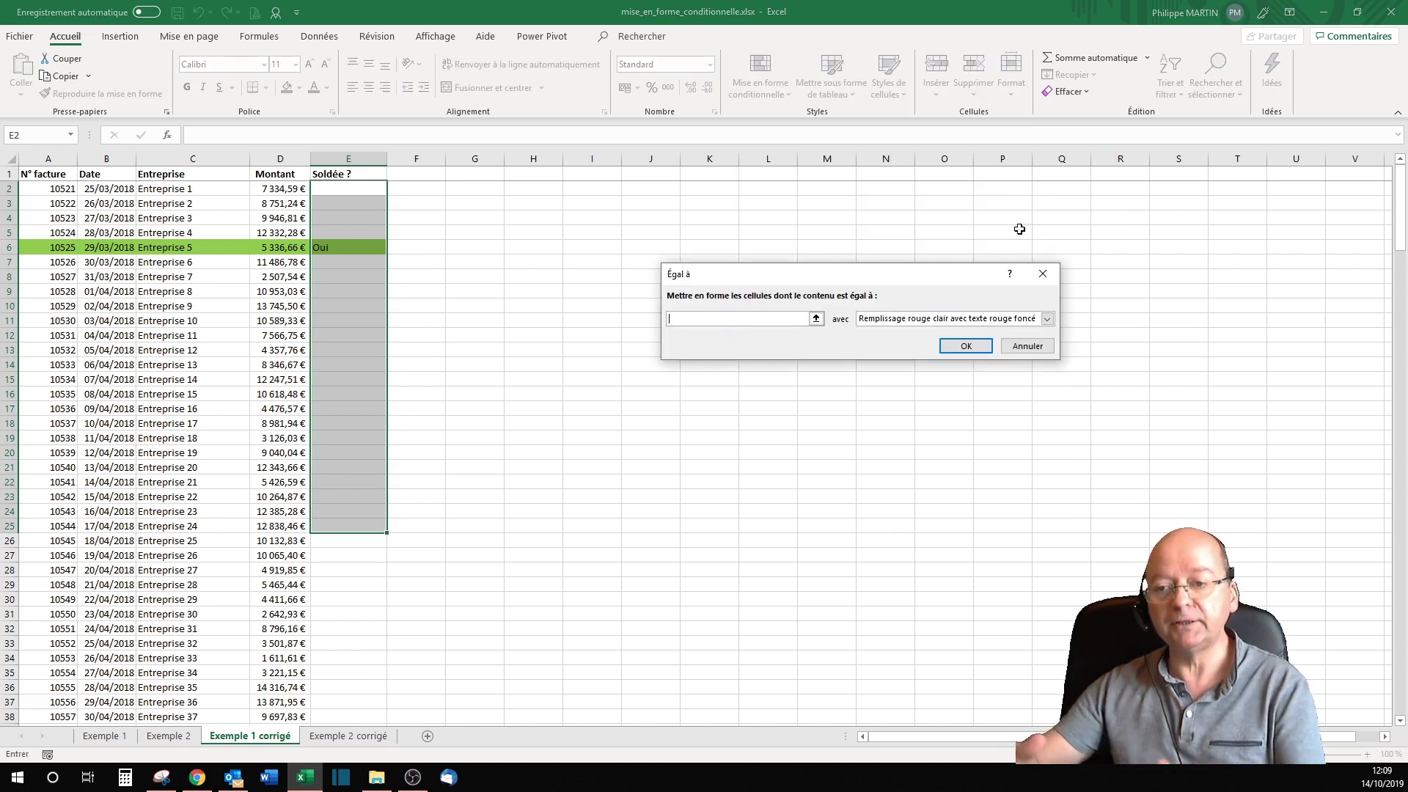
pyautogui.press('Escape')
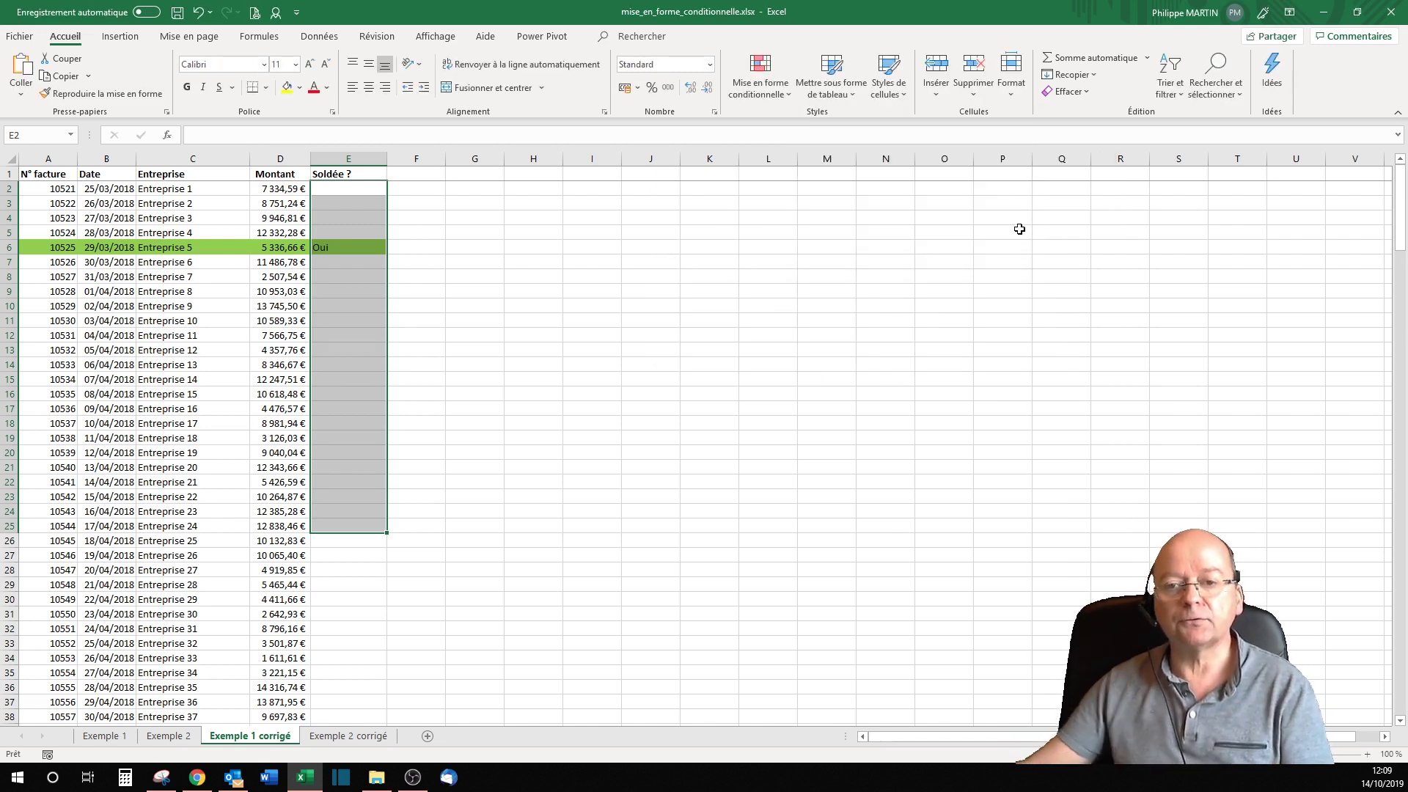
pyautogui.click(236, 346)
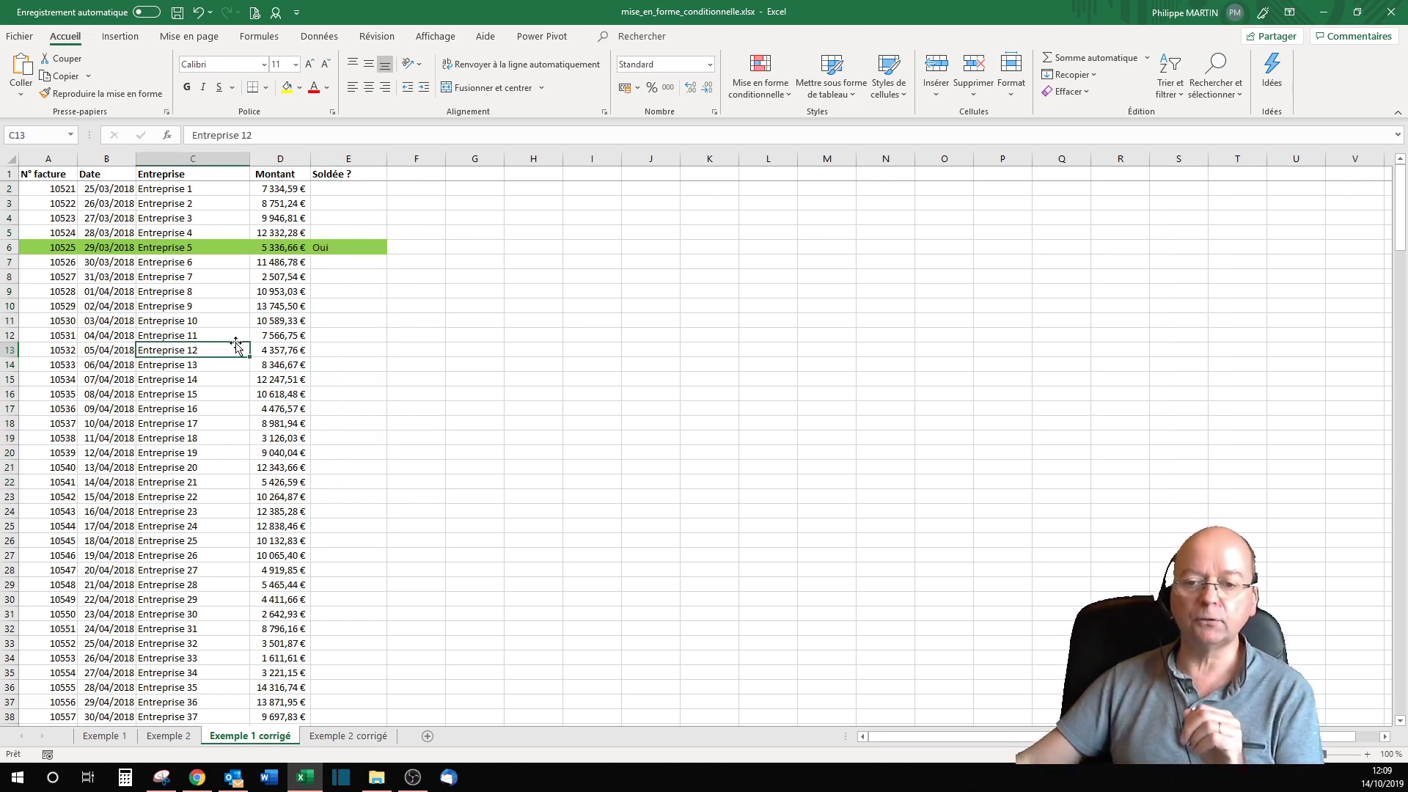
# - Mark the Entreprise 24 and Entreprise 17 invoices as settled by entering oui in cells E25 and E18
pyautogui.click(368, 523)
pyautogui.write('oui')
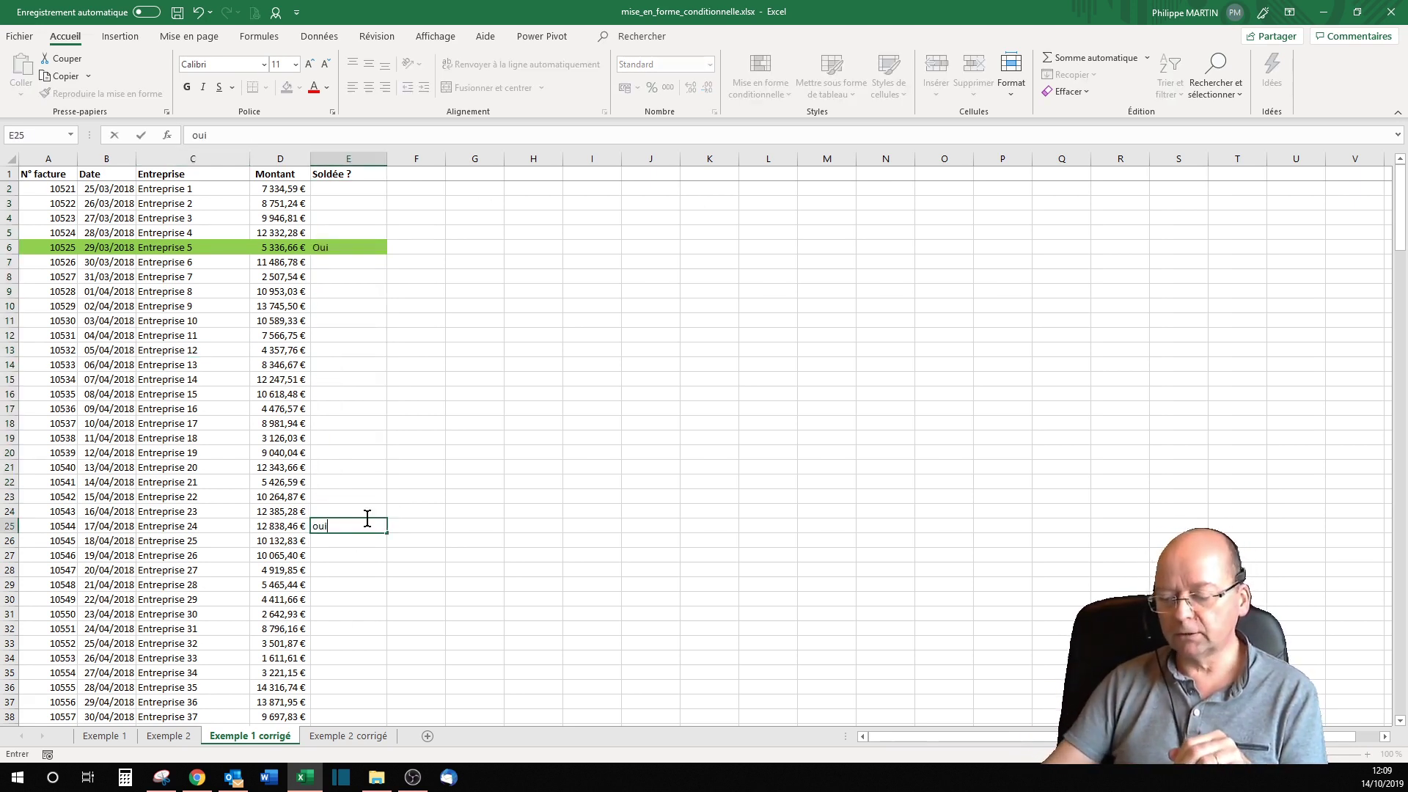
pyautogui.press('Return')
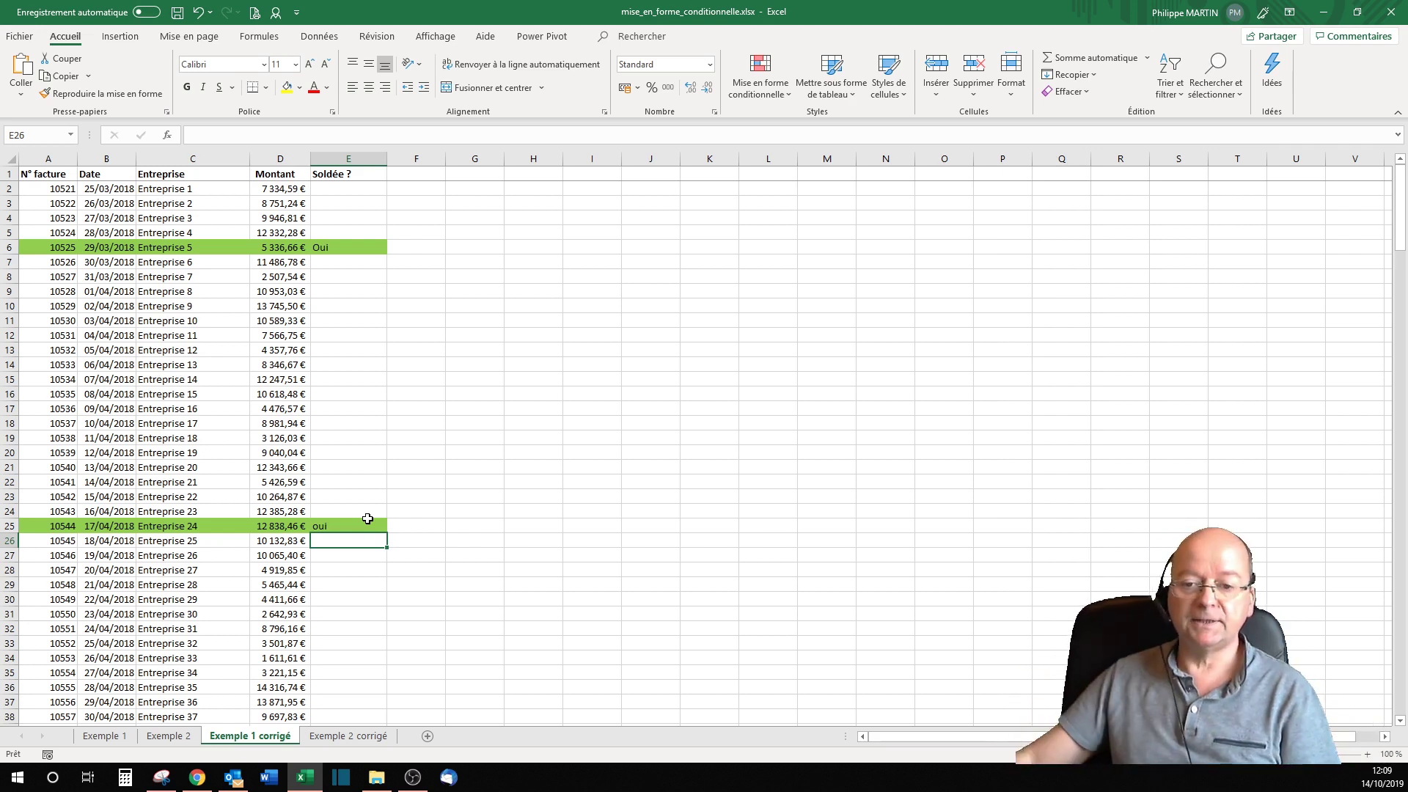
pyautogui.click(337, 422)
pyautogui.write('oui')
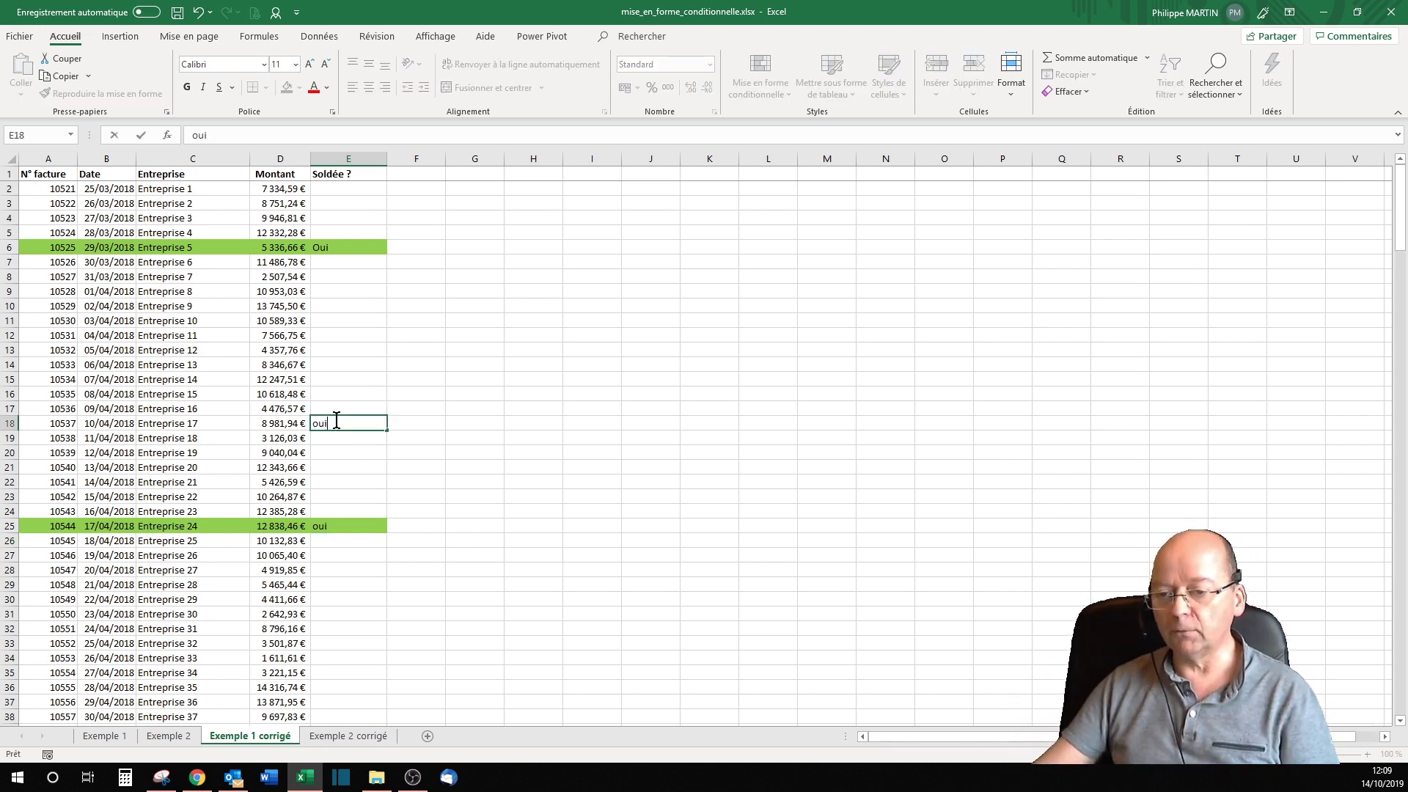
pyautogui.press('Return')
# - Mark the Entreprise 21 and Entreprise 27 invoices as settled with Oui in cell E22 and oui in cell E28
pyautogui.press('Down')
pyautogui.press('Down')
pyautogui.press('Down')
pyautogui.write('oui')
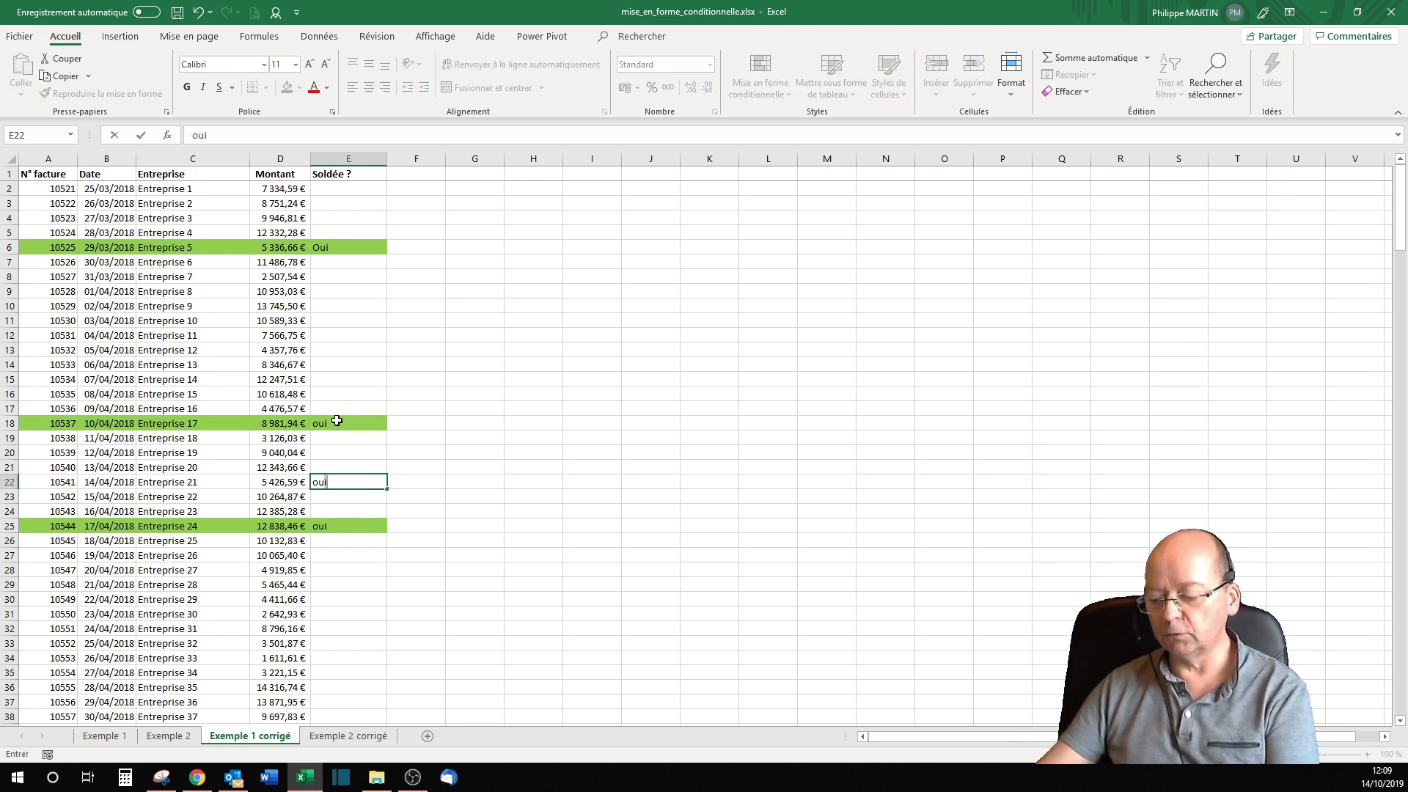
pyautogui.press('Return')
pyautogui.press('Down')
pyautogui.press('Down')
pyautogui.press('Down')
pyautogui.press('Down')
pyautogui.press('Down')
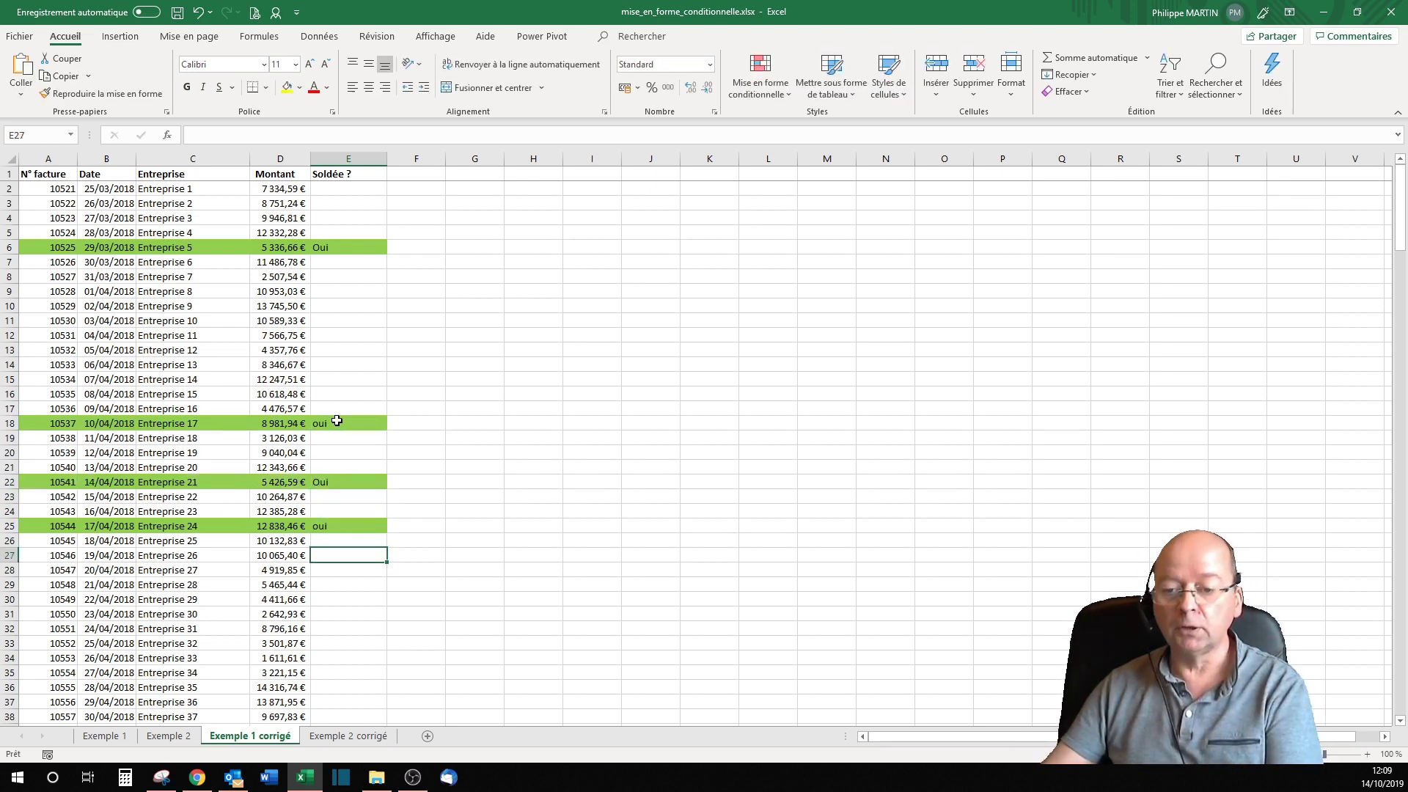
pyautogui.write('oui')
pyautogui.hotkey('ctrl', 'Return')
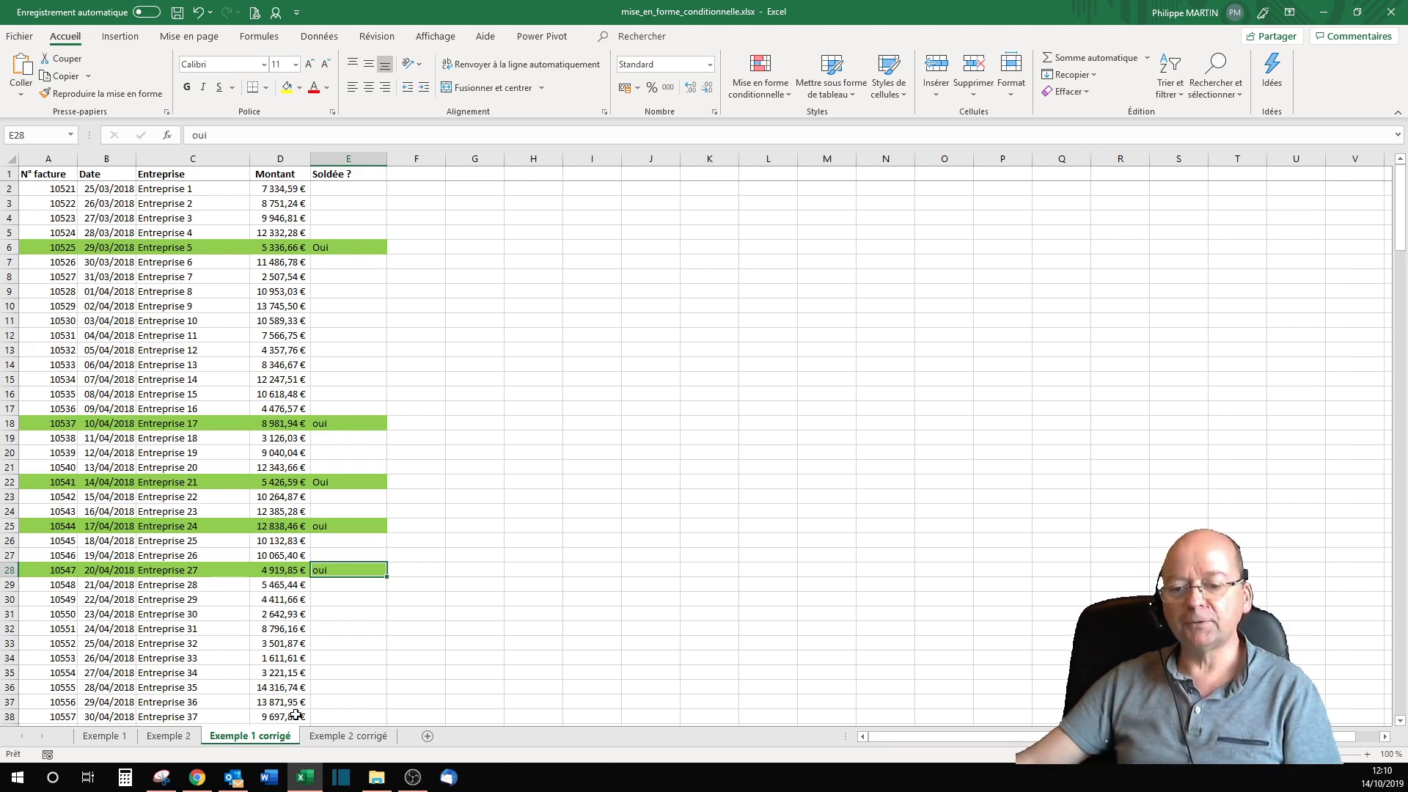
# - On the Exemple 2 corrigé sheet, record a payment of 9946,81 for the Entreprise 3 invoice in cell E4 of the Règlement column
pyautogui.click(328, 741)
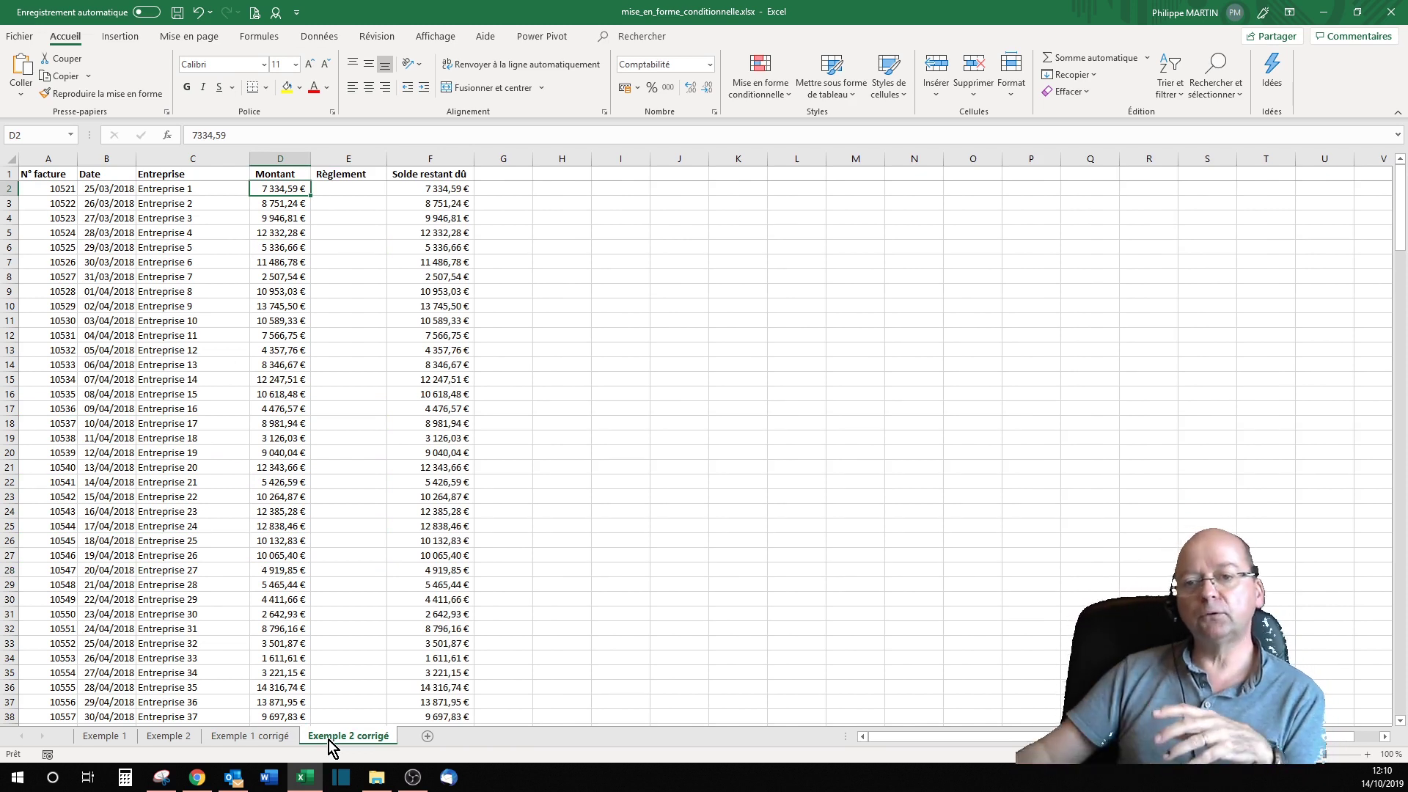
pyautogui.moveTo(48, 158); pyautogui.dragTo(259, 175)
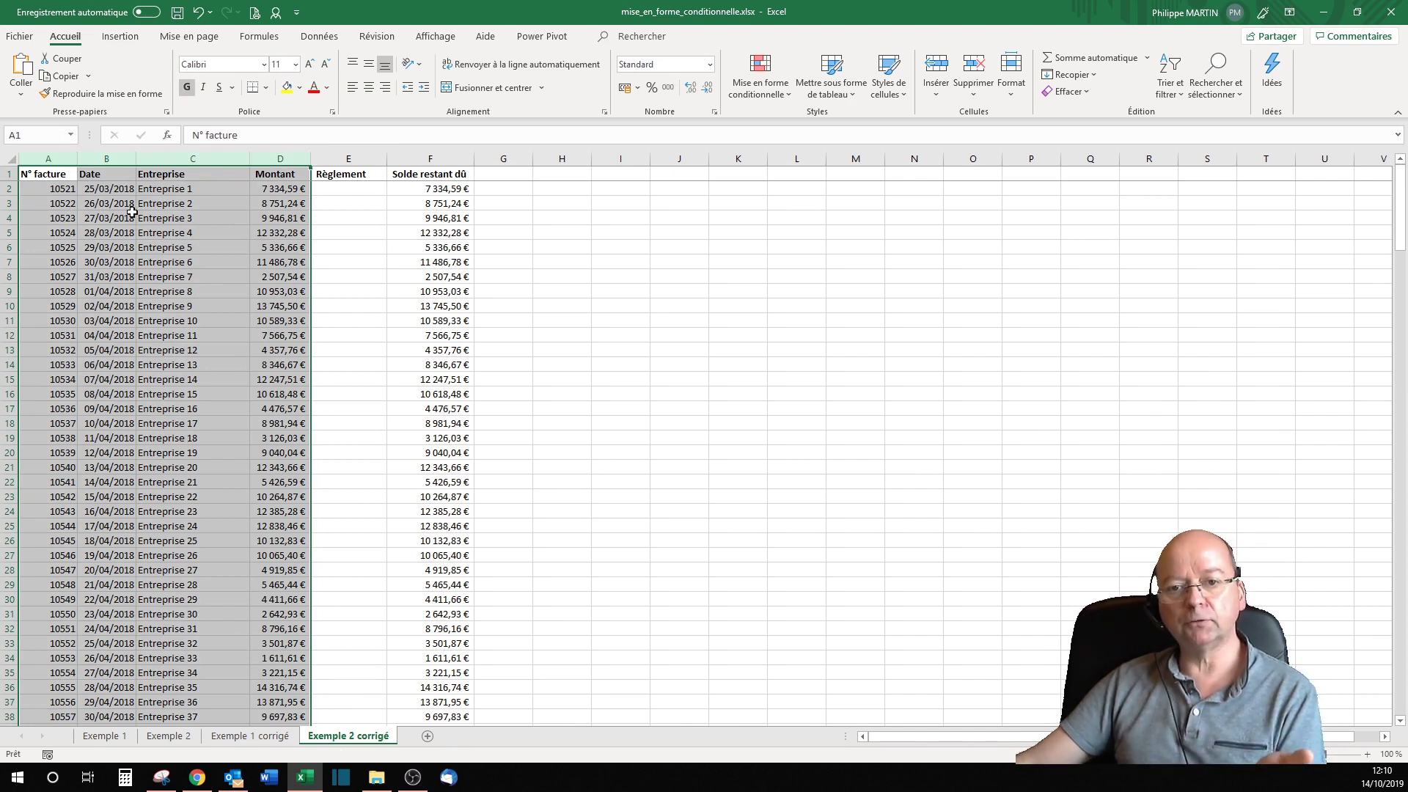
pyautogui.click(205, 216)
pyautogui.click(290, 213)
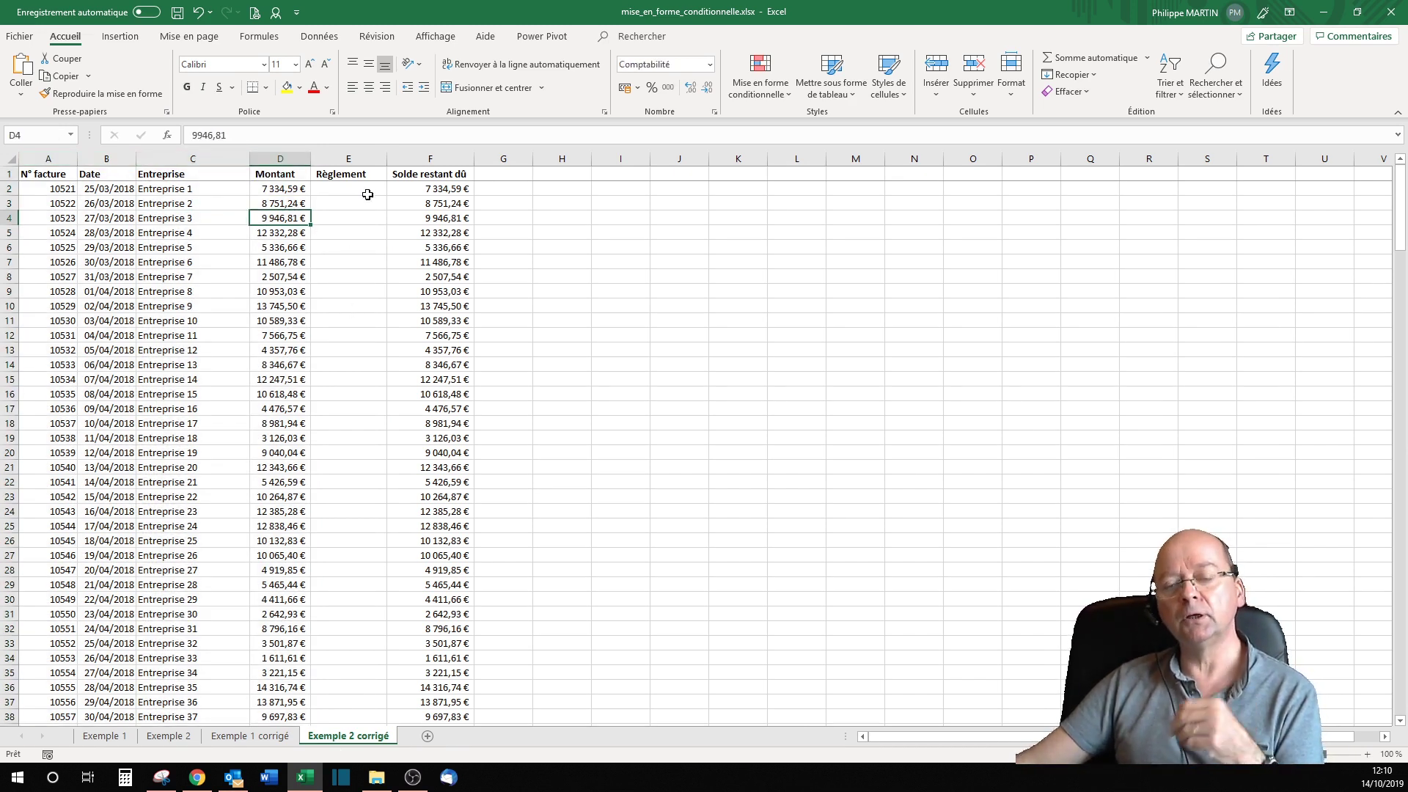
pyautogui.click(352, 214)
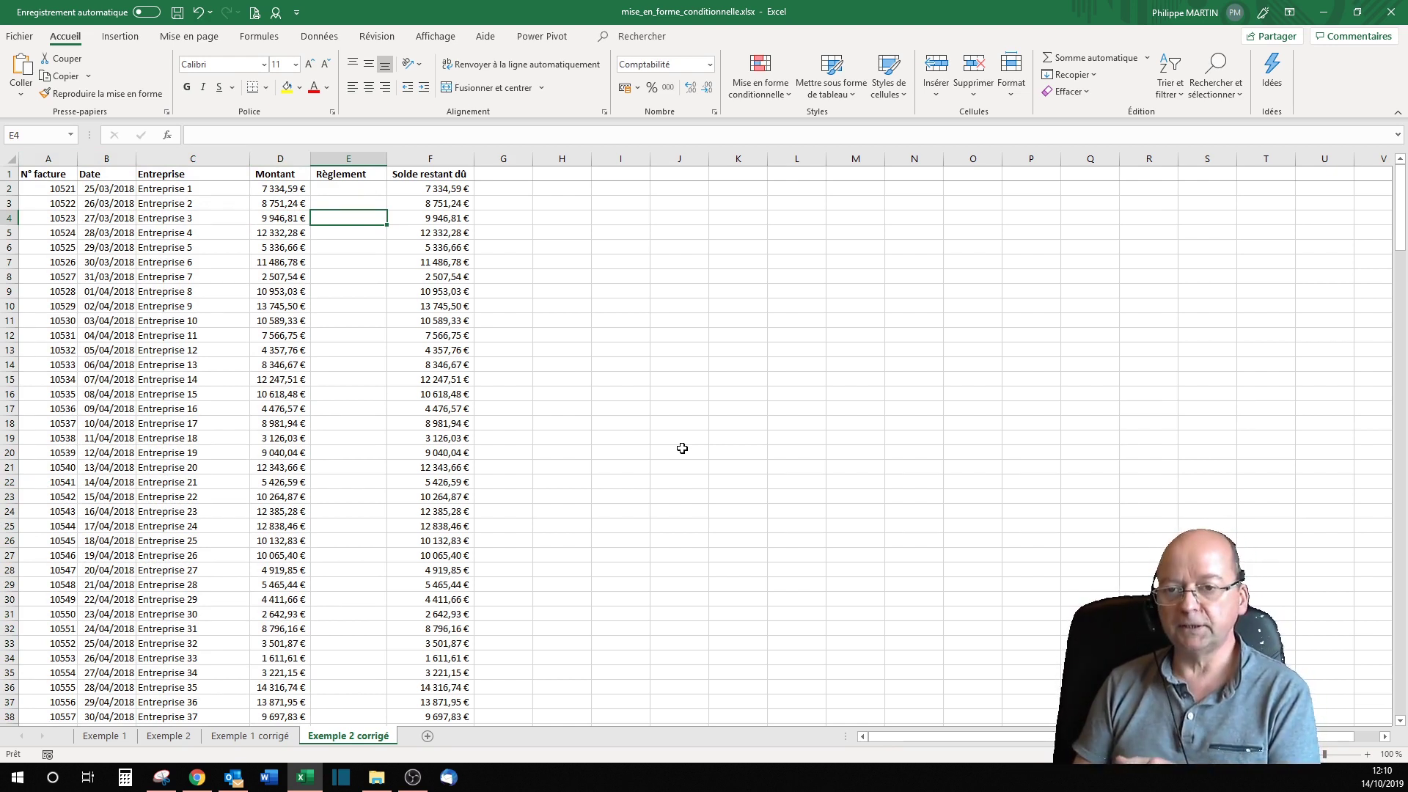
pyautogui.write('994')
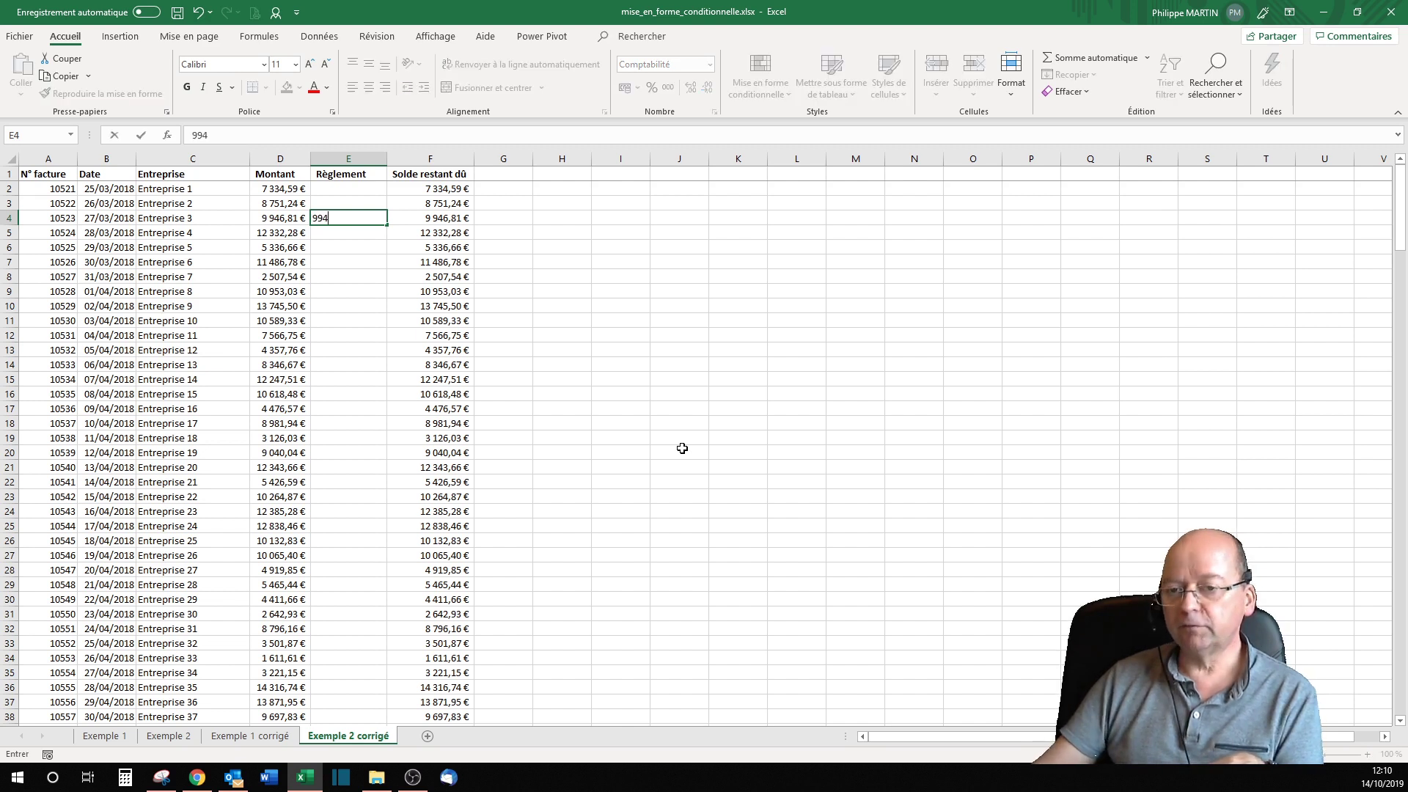
pyautogui.write('6,81')
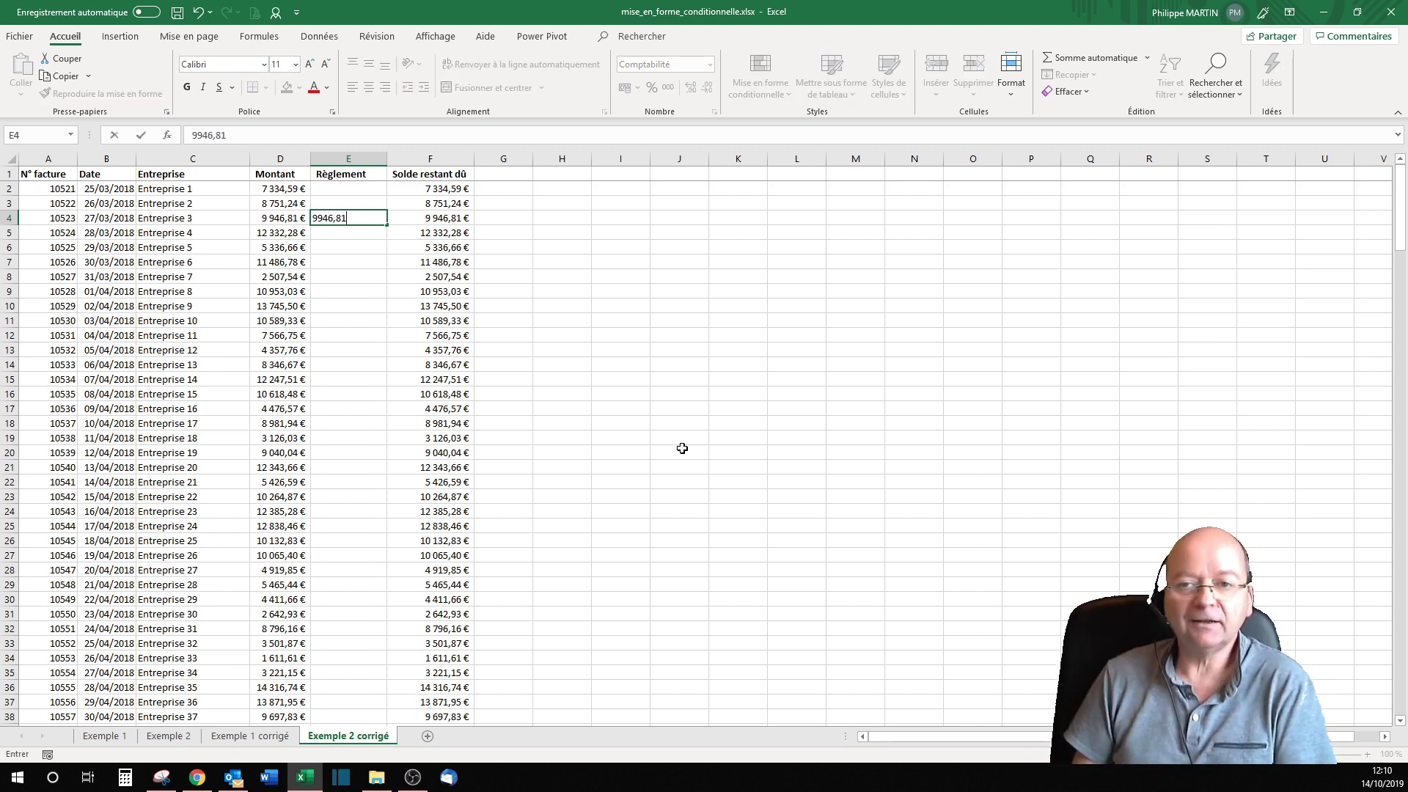
pyautogui.press('Return')
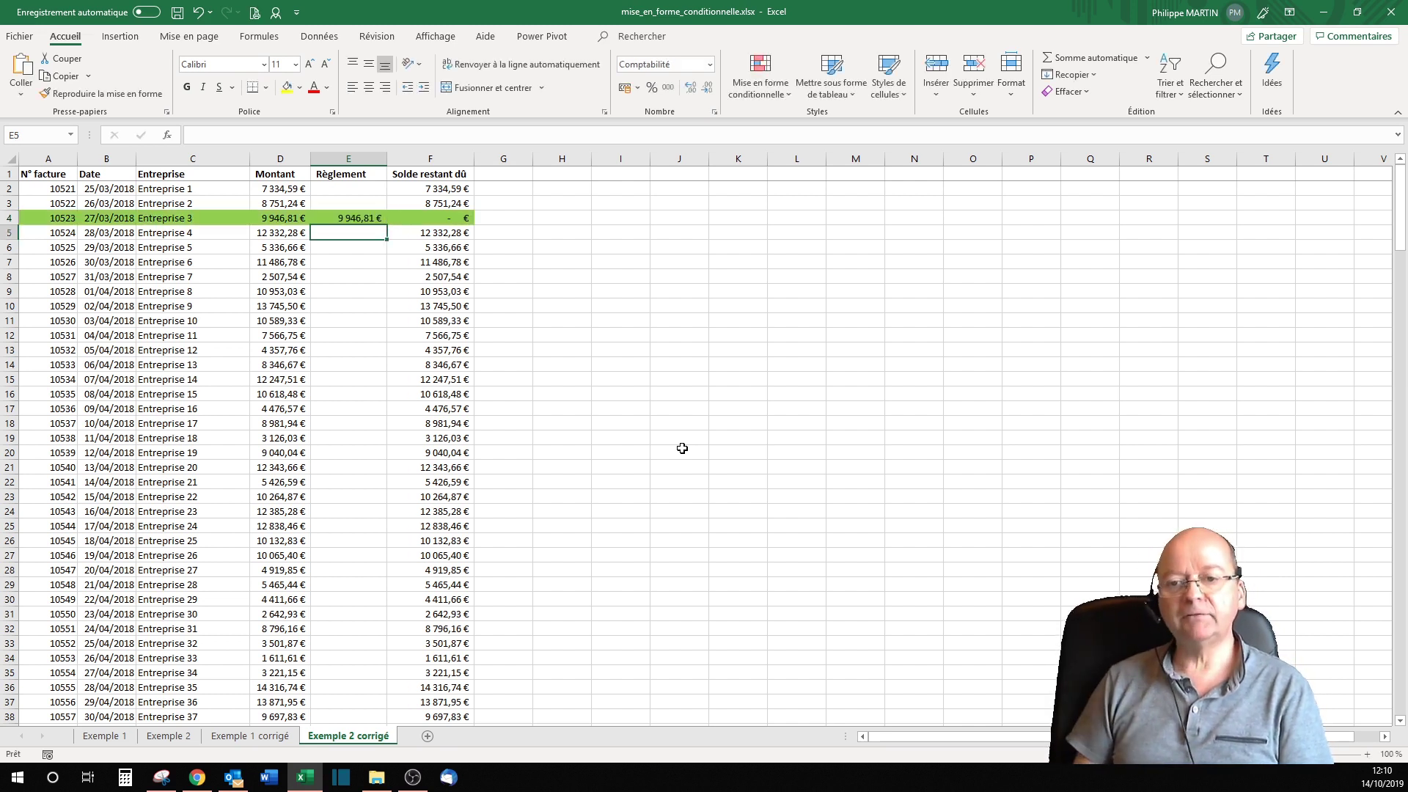
# - Record a partial payment of 1500 for the Entreprise 7 invoice in cell E8 of the Règlement column
pyautogui.press('Down')
pyautogui.press('Down')
pyautogui.press('Down')
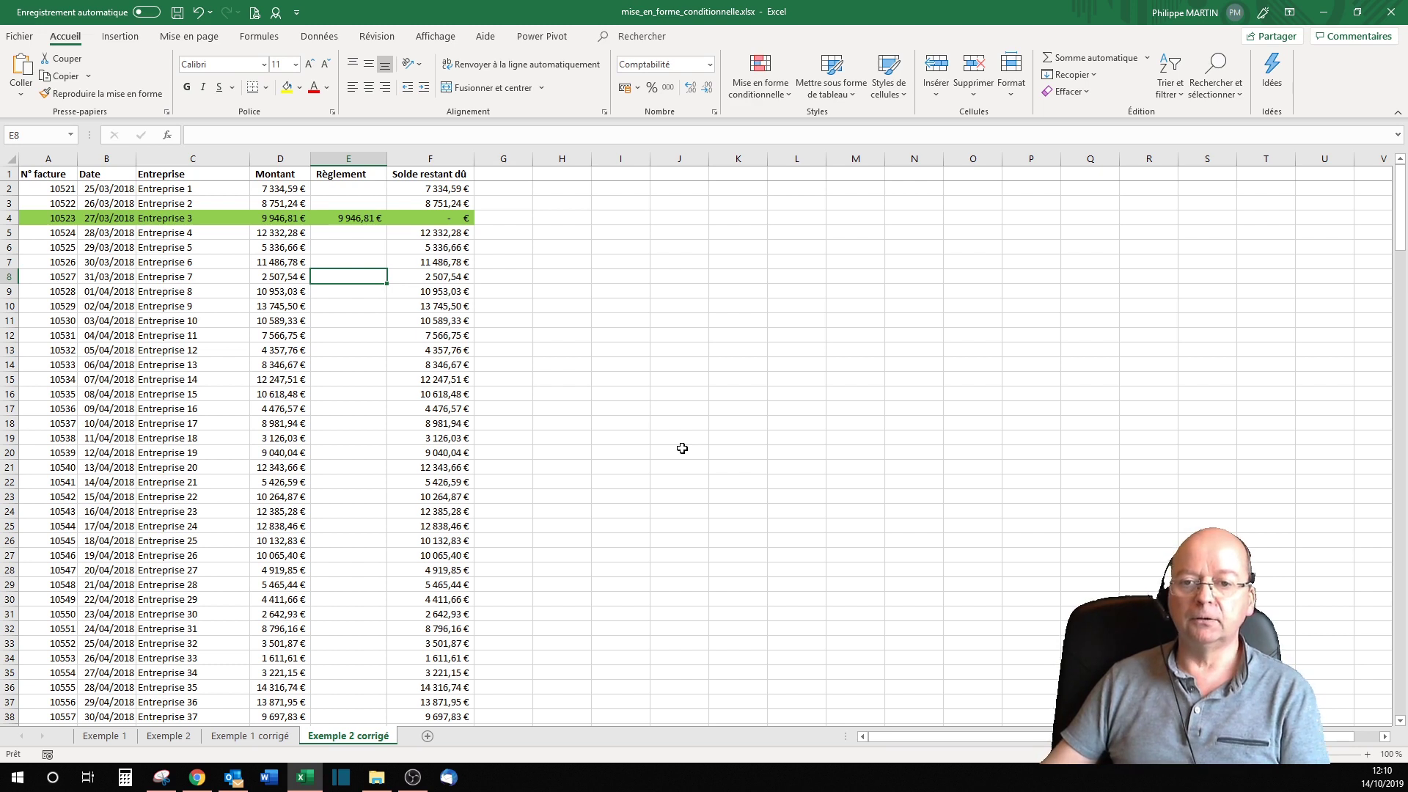
pyautogui.write('1500')
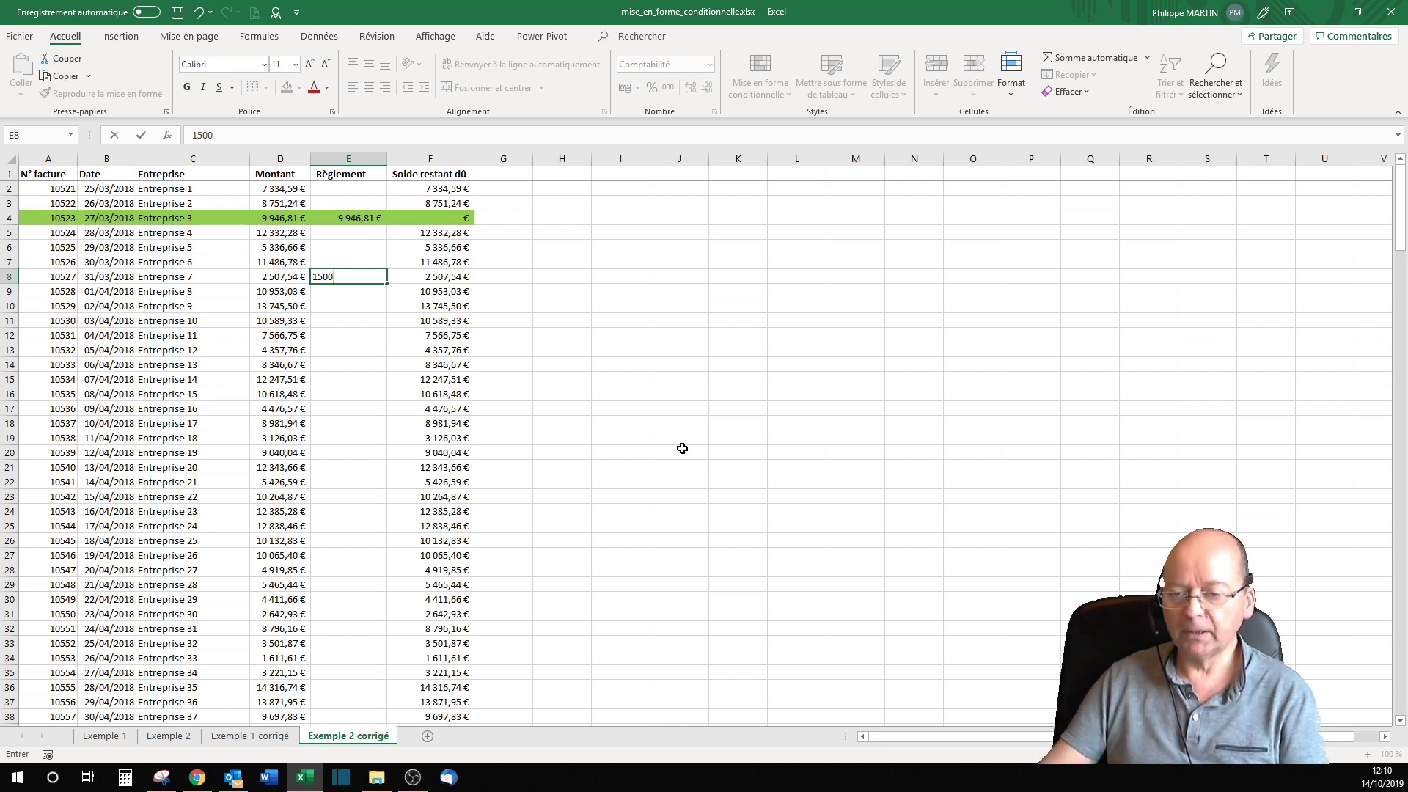
pyautogui.press('Return')
# - Record a partial payment of 7500 for the Entreprise 11 invoice in cell E12 of the Règlement column
pyautogui.press('Down')
pyautogui.press('Down')
pyautogui.press('Down')
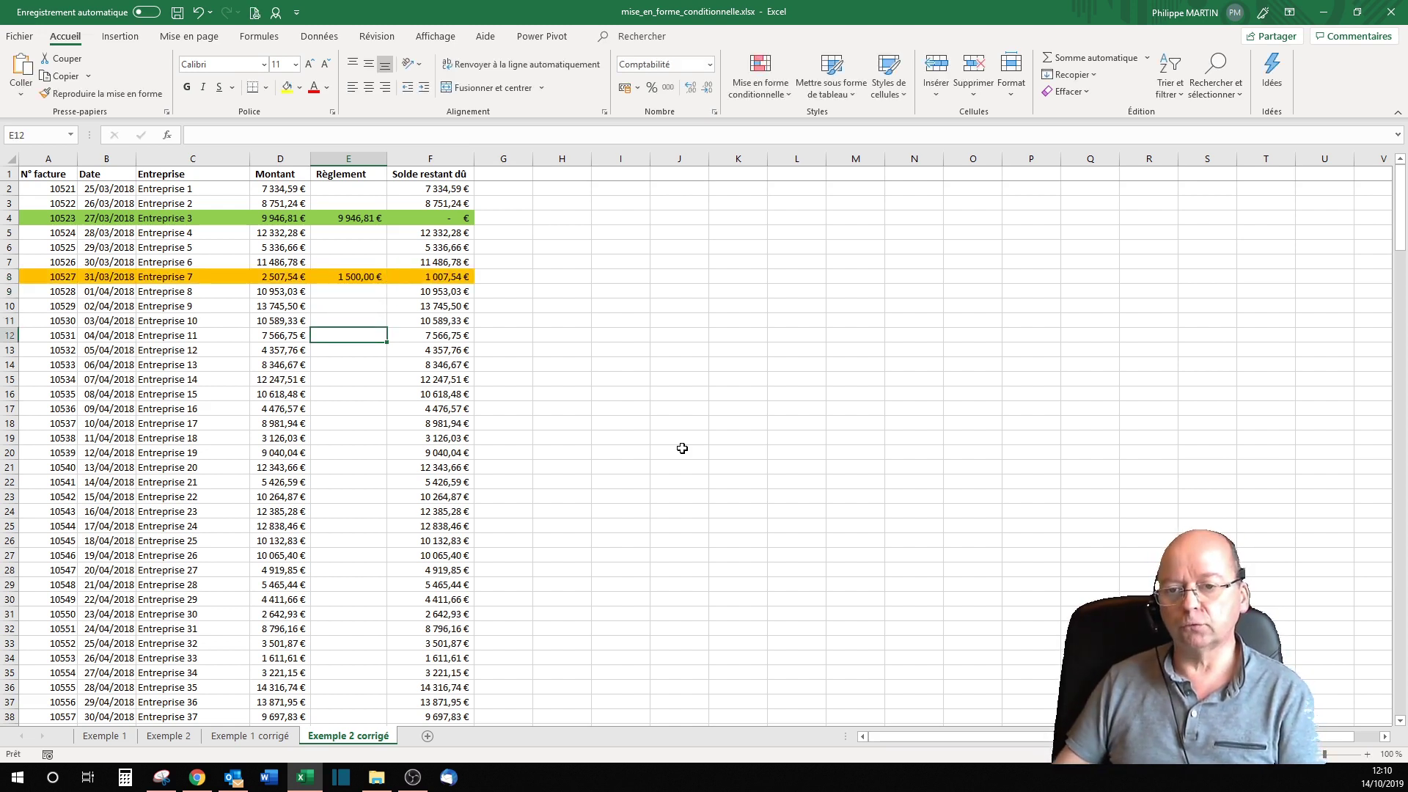
pyautogui.write('7500')
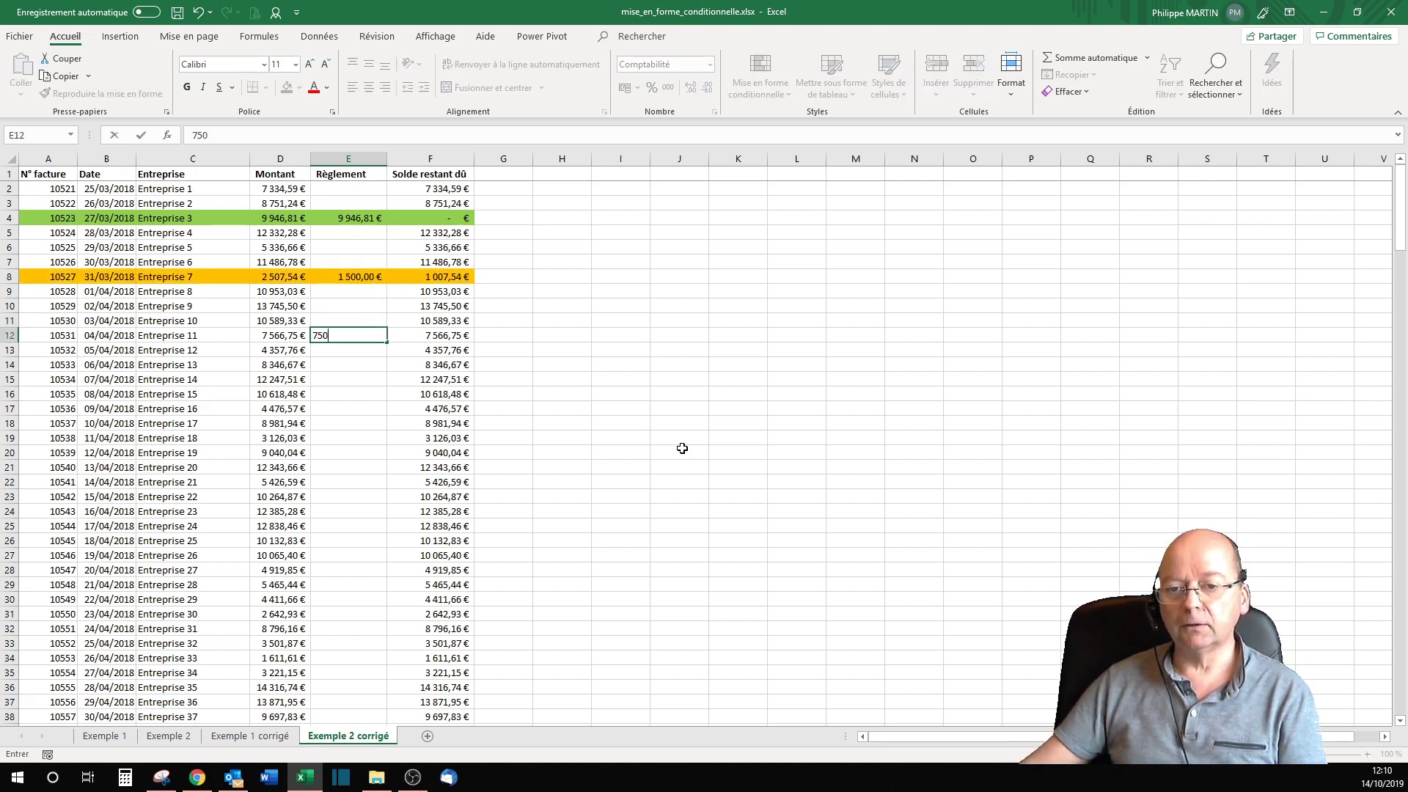
pyautogui.press('Return')
# - Record the full payment of 10618,48 for the Entreprise 15 invoice in cell E16 of the Règlement column
pyautogui.press('Down')
pyautogui.press('Down')
pyautogui.press('Down')
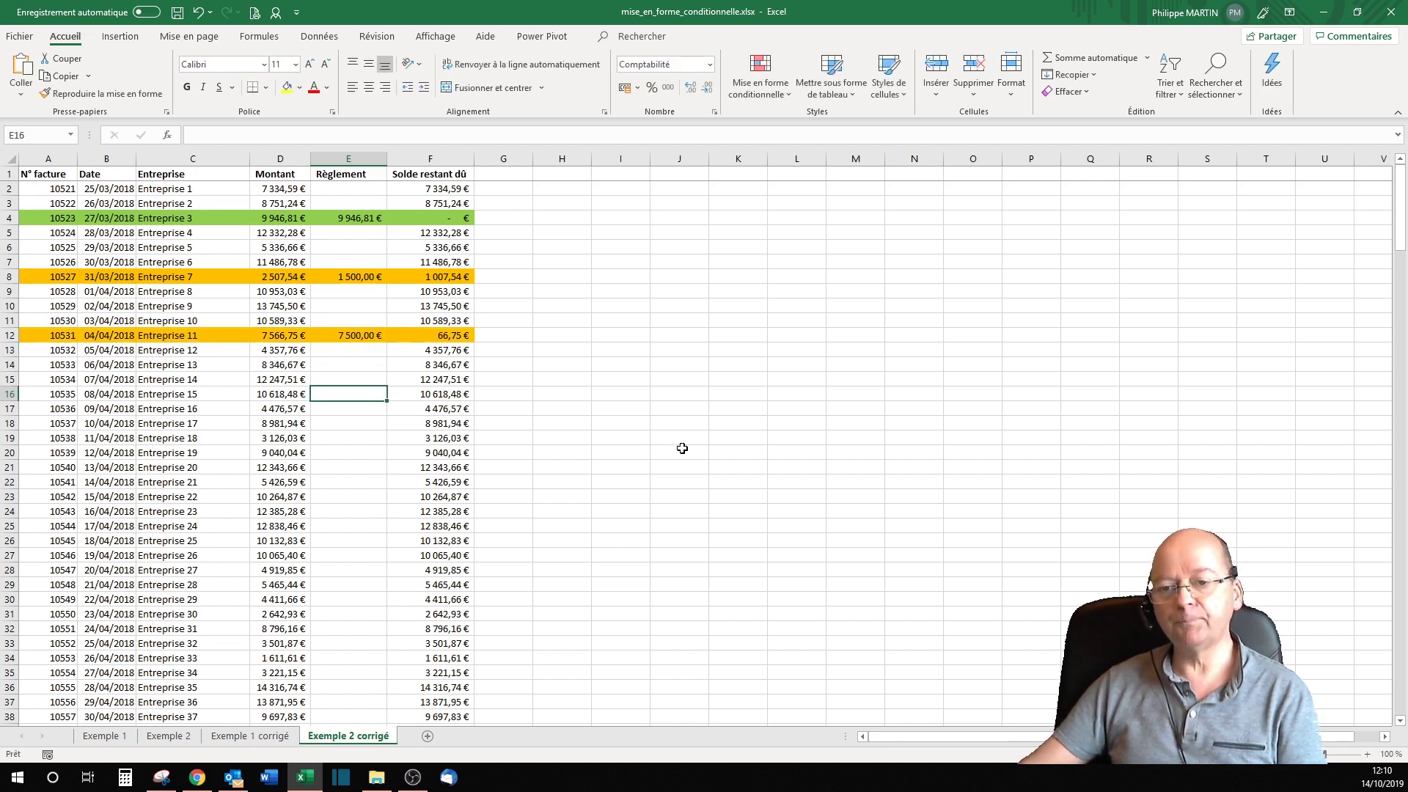
pyautogui.write('10 ')
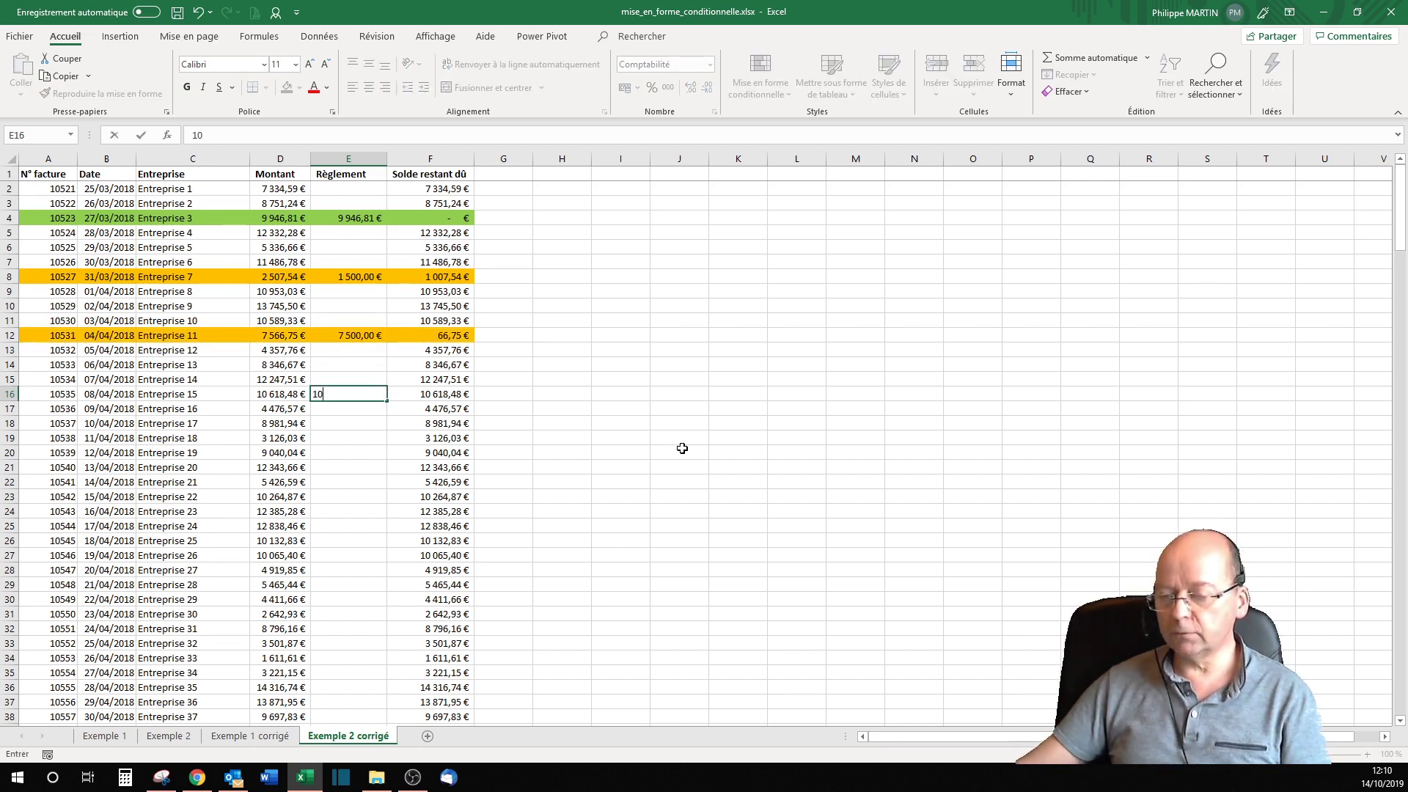
pyautogui.write('618')
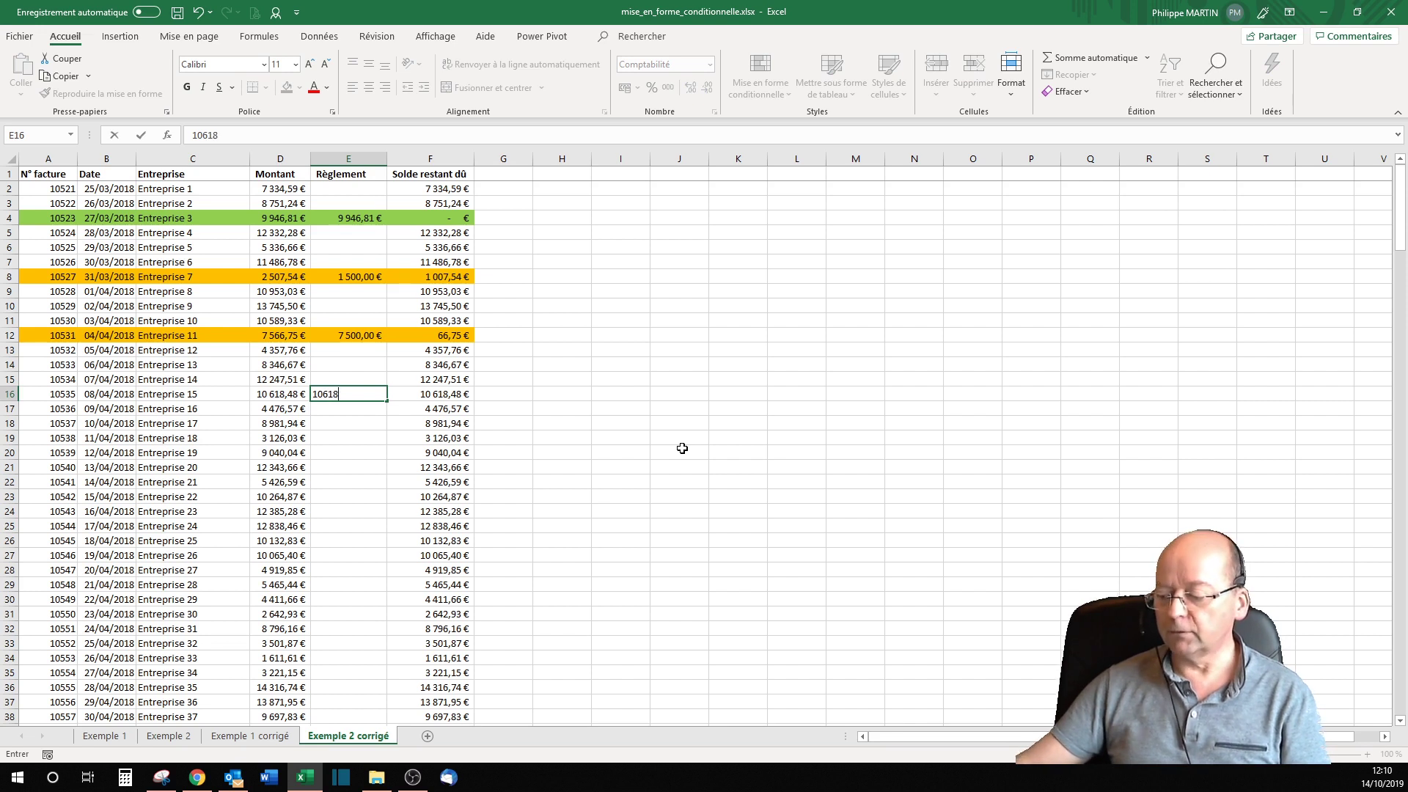
pyautogui.write(',48')
pyautogui.press('Return')
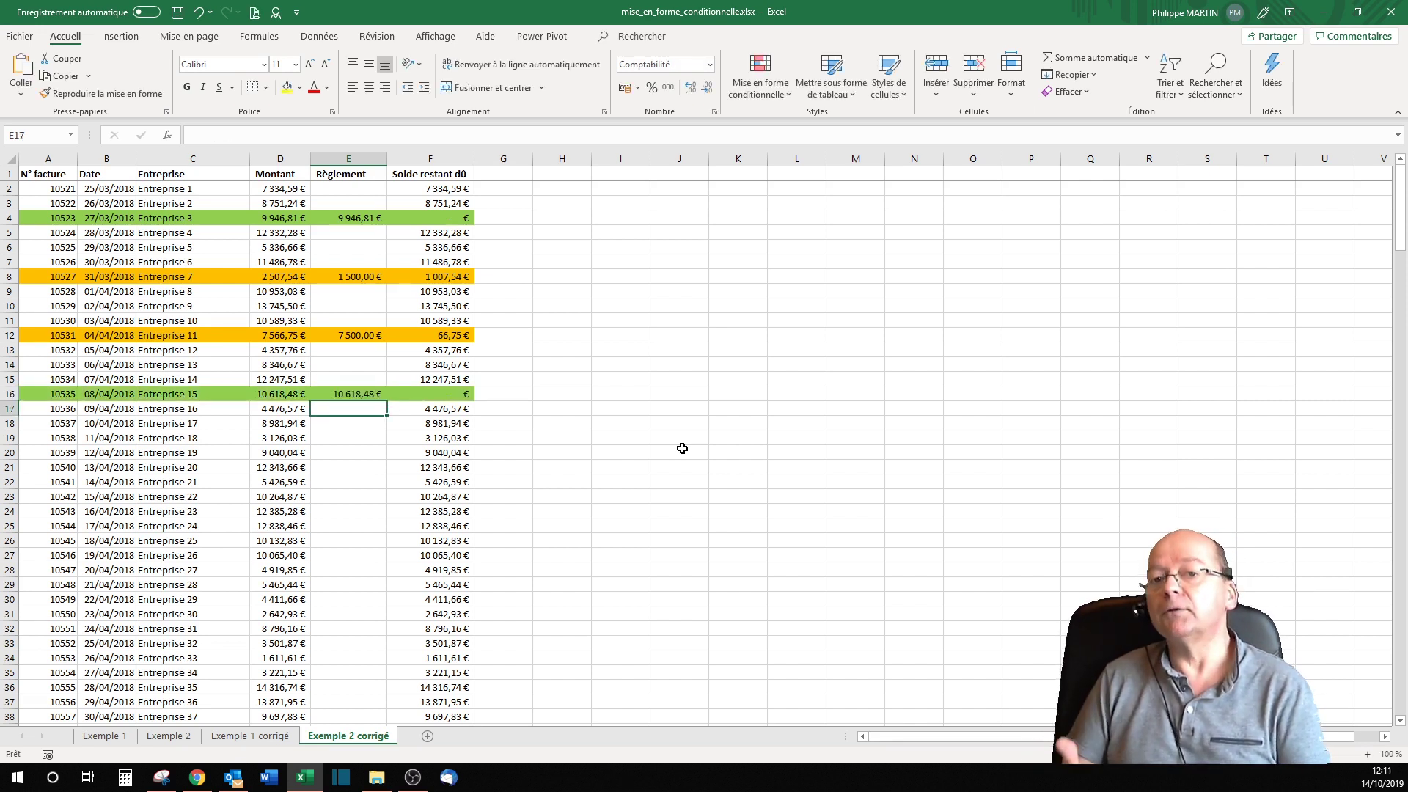
# - Switch to the Exemple 1 sheet, which holds the invoice list with the Soldée ? column
pyautogui.press('Down')
pyautogui.press('Down')
pyautogui.press('Down')
pyautogui.press('Down')
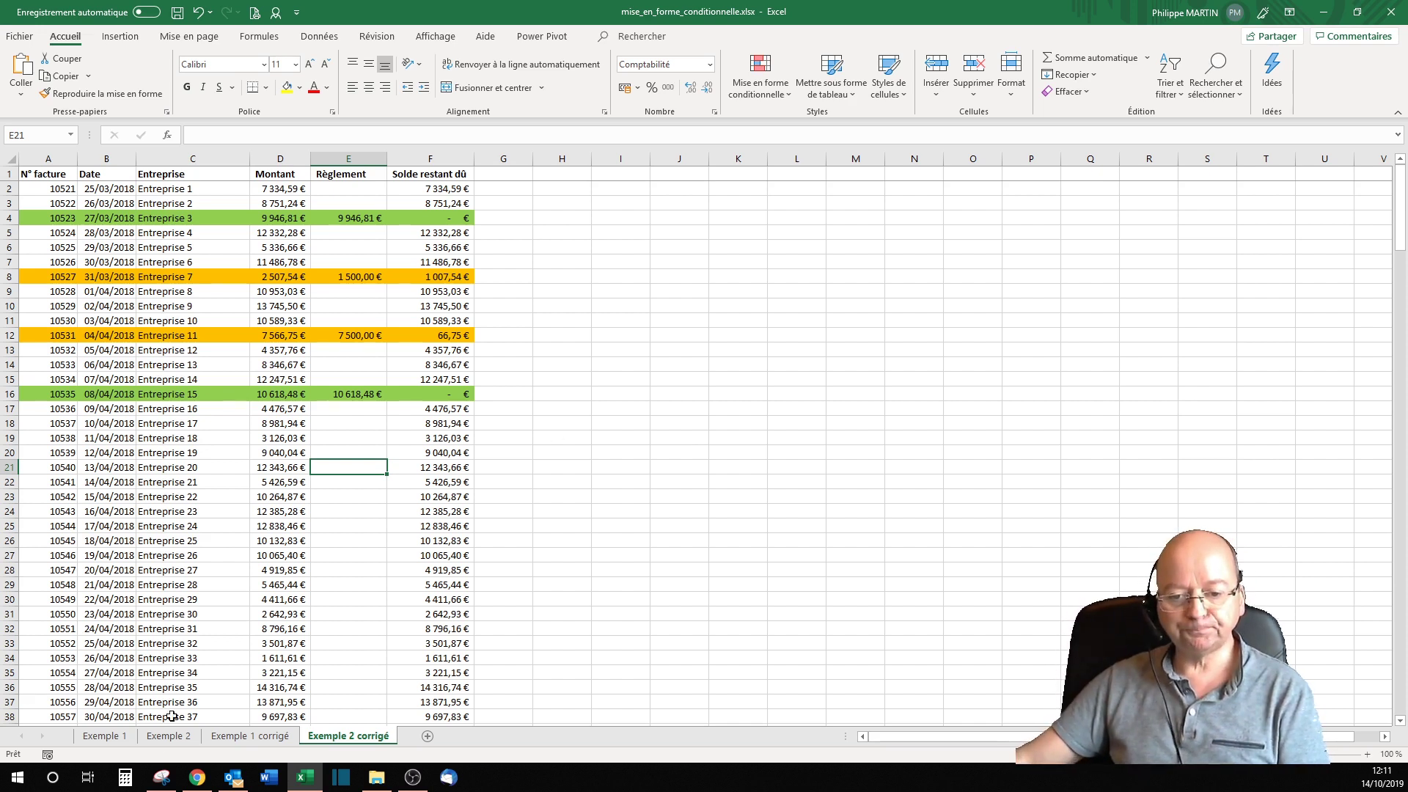
pyautogui.click(103, 736)
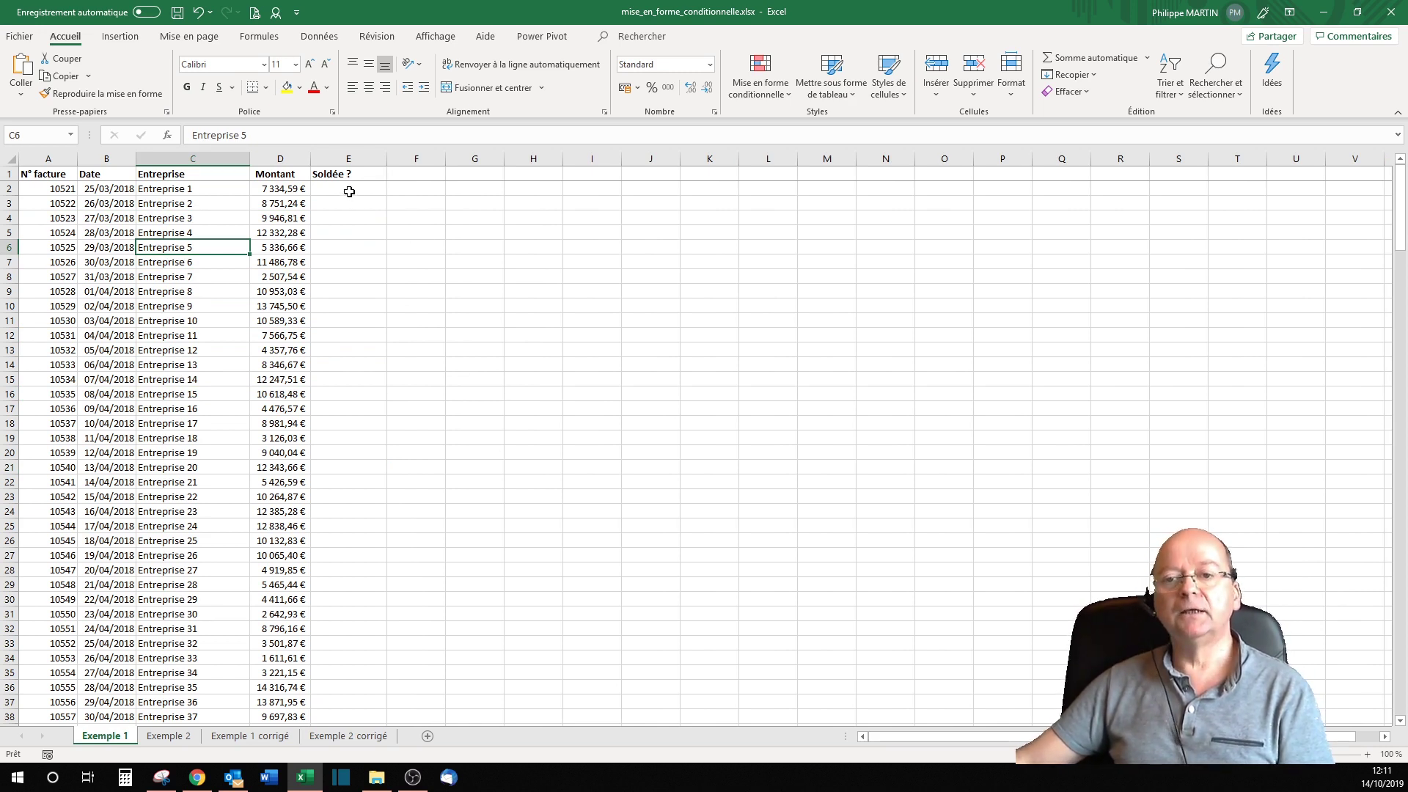
# - Start an Égal à conditional formatting rule for the value Oui on cells E2:E23 of the Soldée ? column
pyautogui.moveTo(349, 190); pyautogui.dragTo(346, 427)
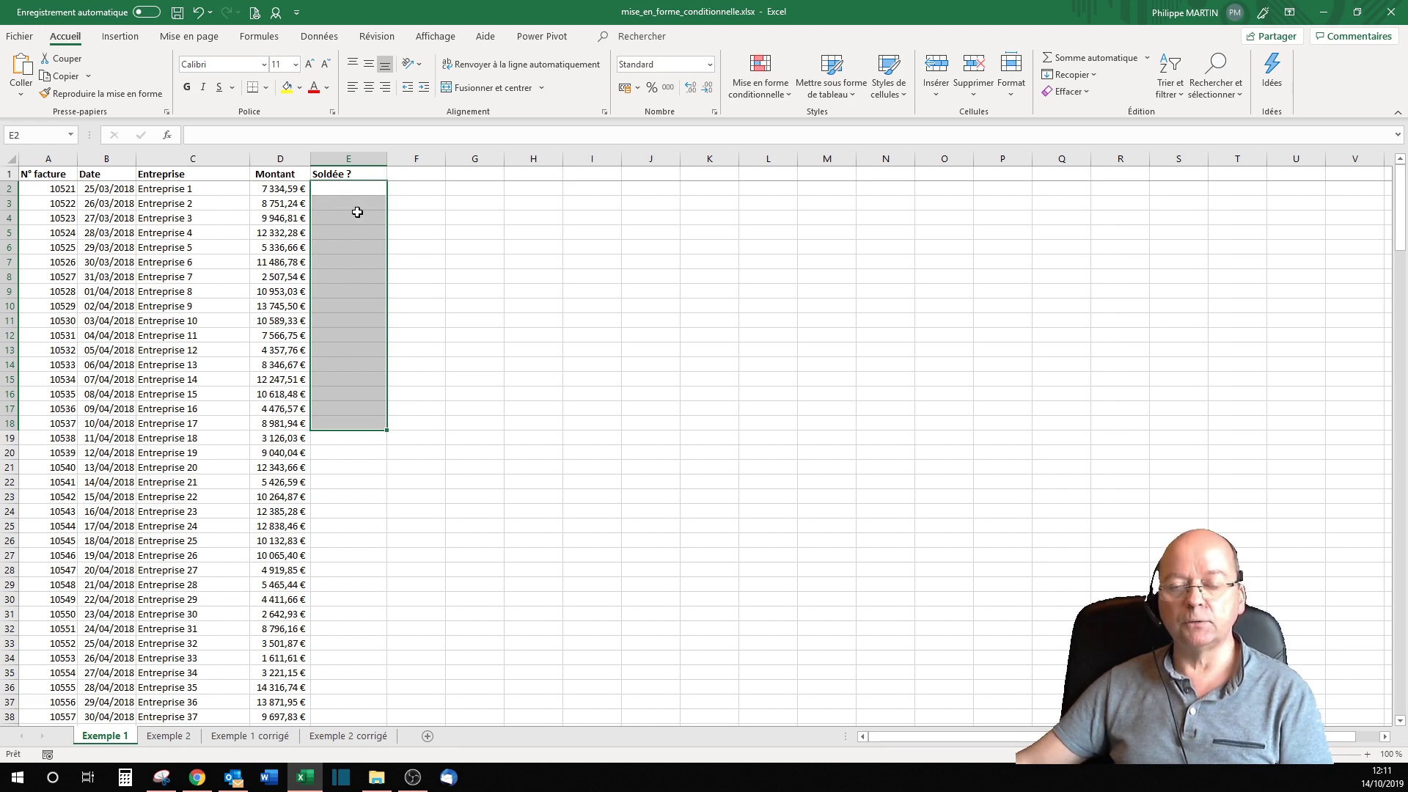
pyautogui.moveTo(355, 188); pyautogui.dragTo(353, 491)
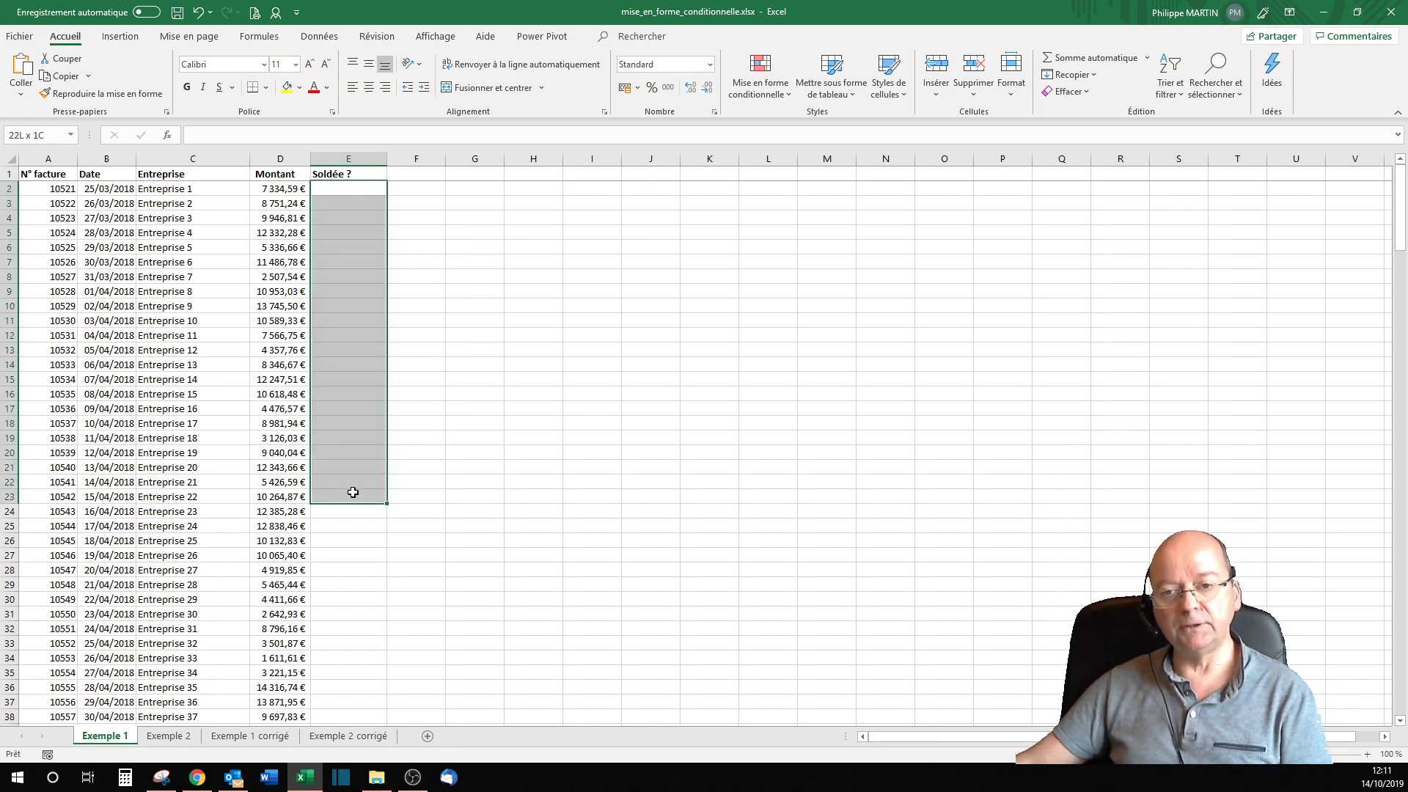
pyautogui.click(776, 94)
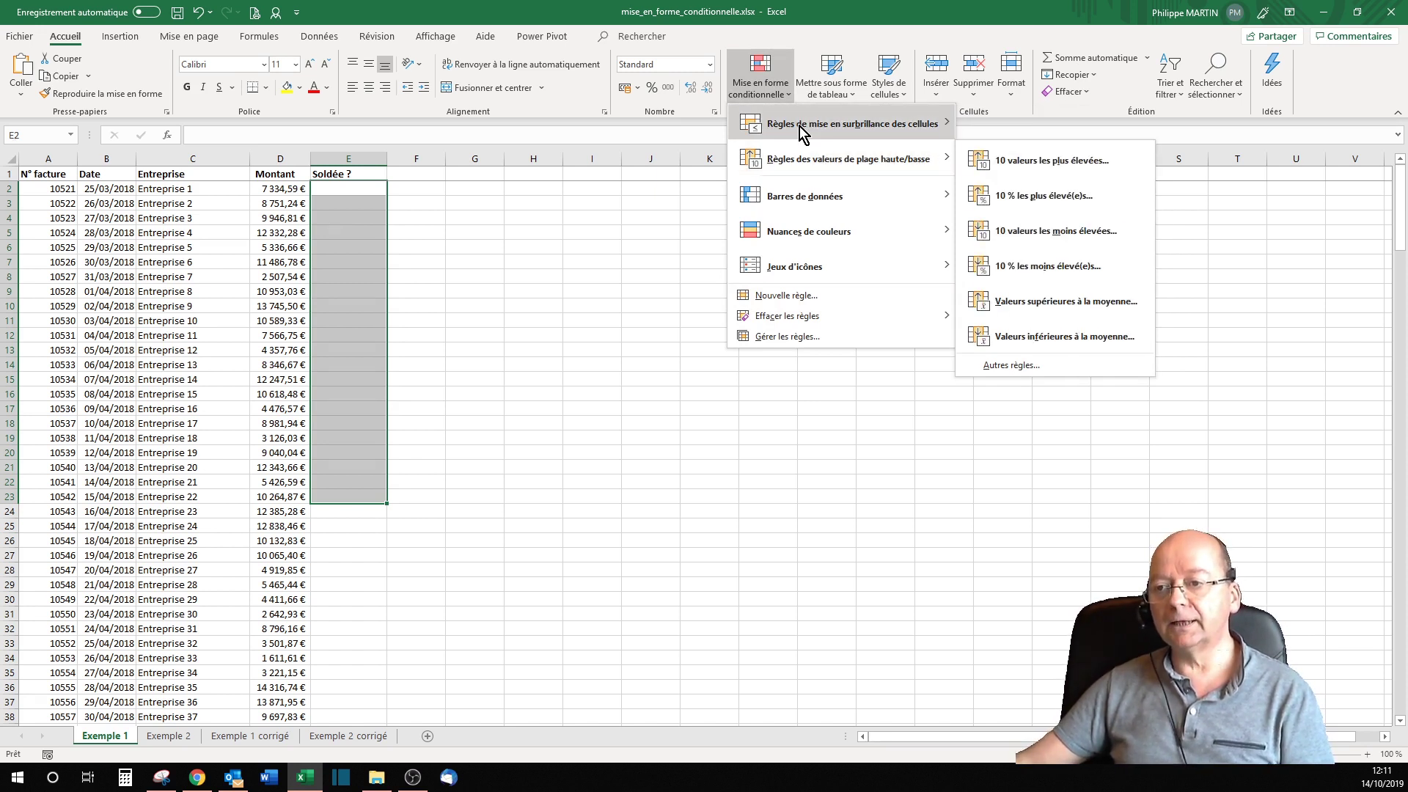
pyautogui.moveTo(799, 126)
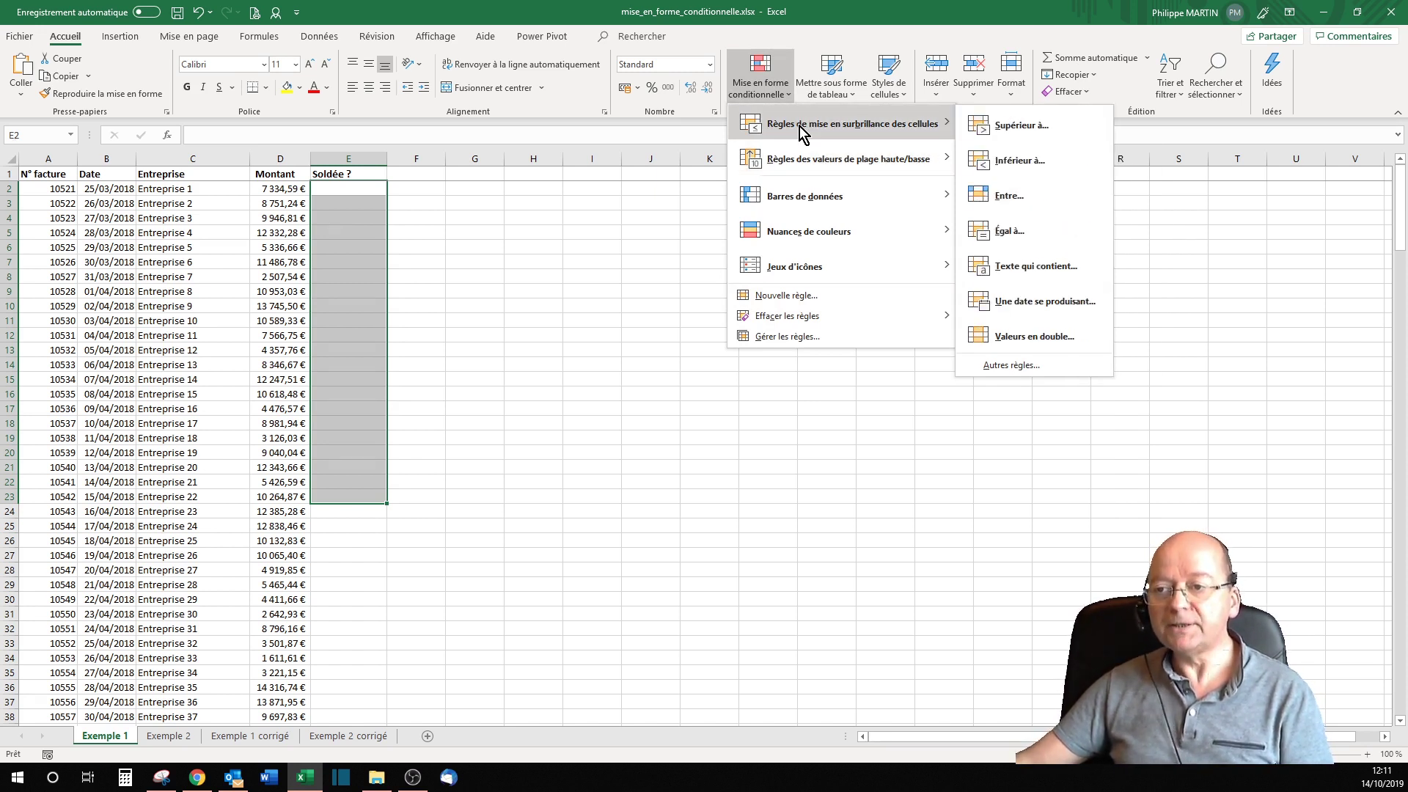
pyautogui.click(1010, 232)
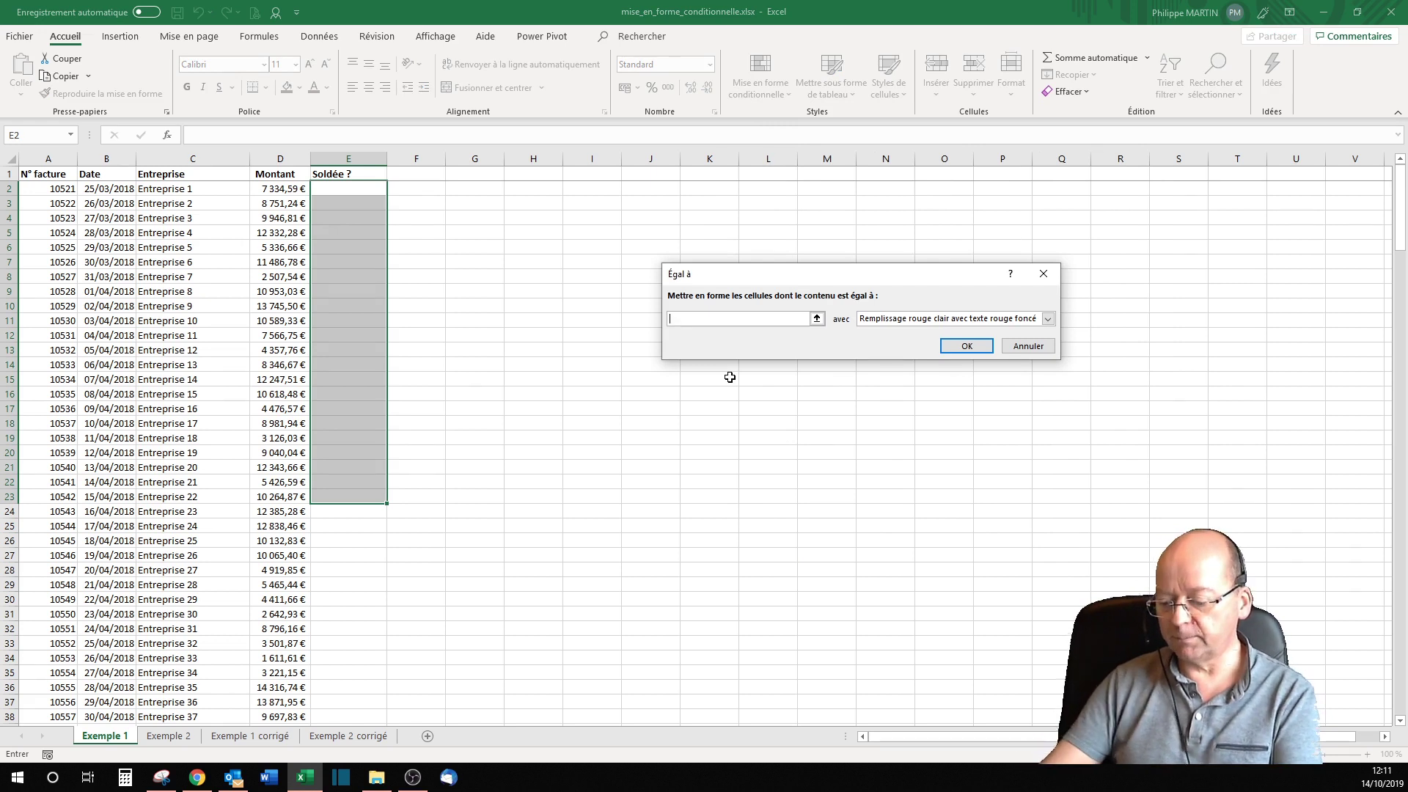
pyautogui.write('Oui')
# - Give the Égal à rule a custom format with a light green fill and apply it
pyautogui.click(905, 321)
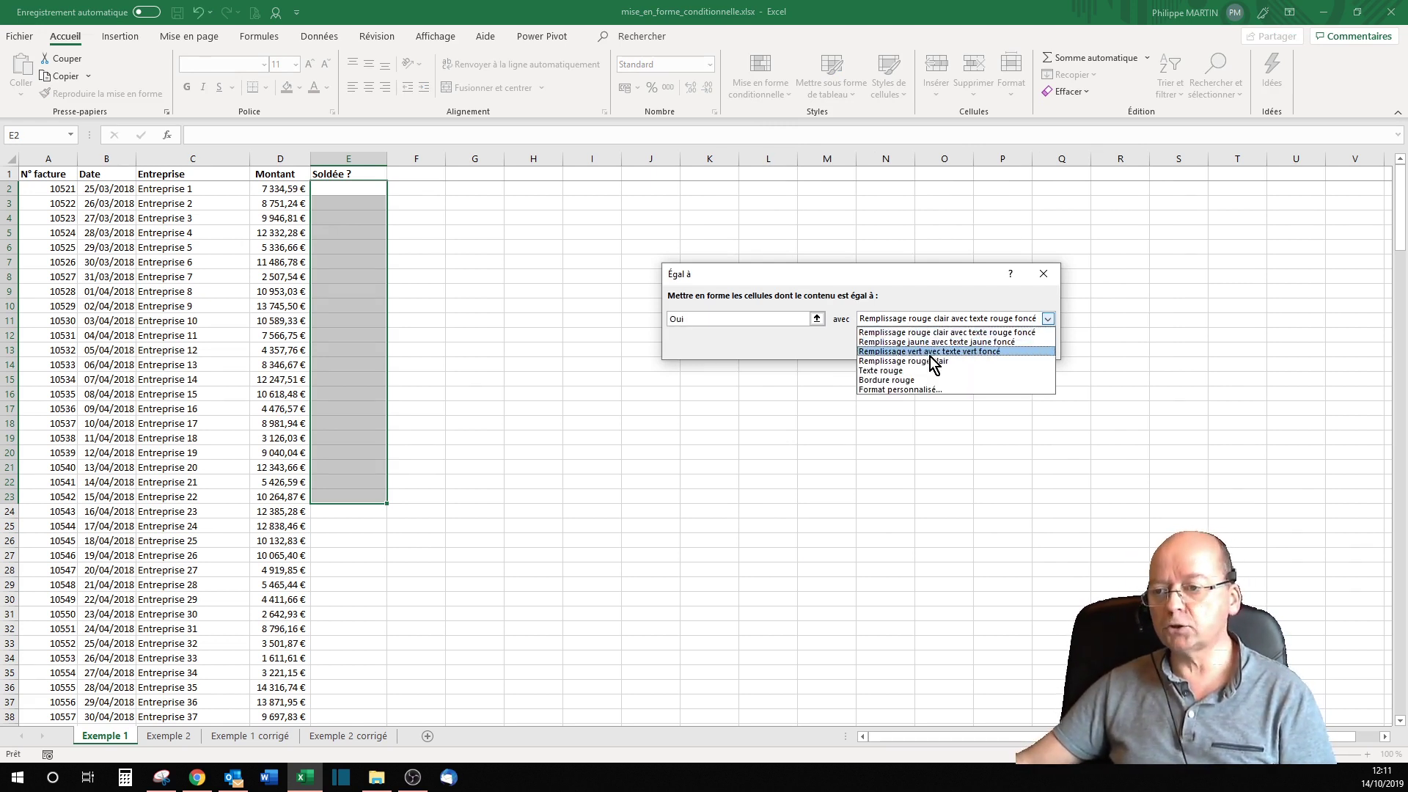
pyautogui.click(899, 391)
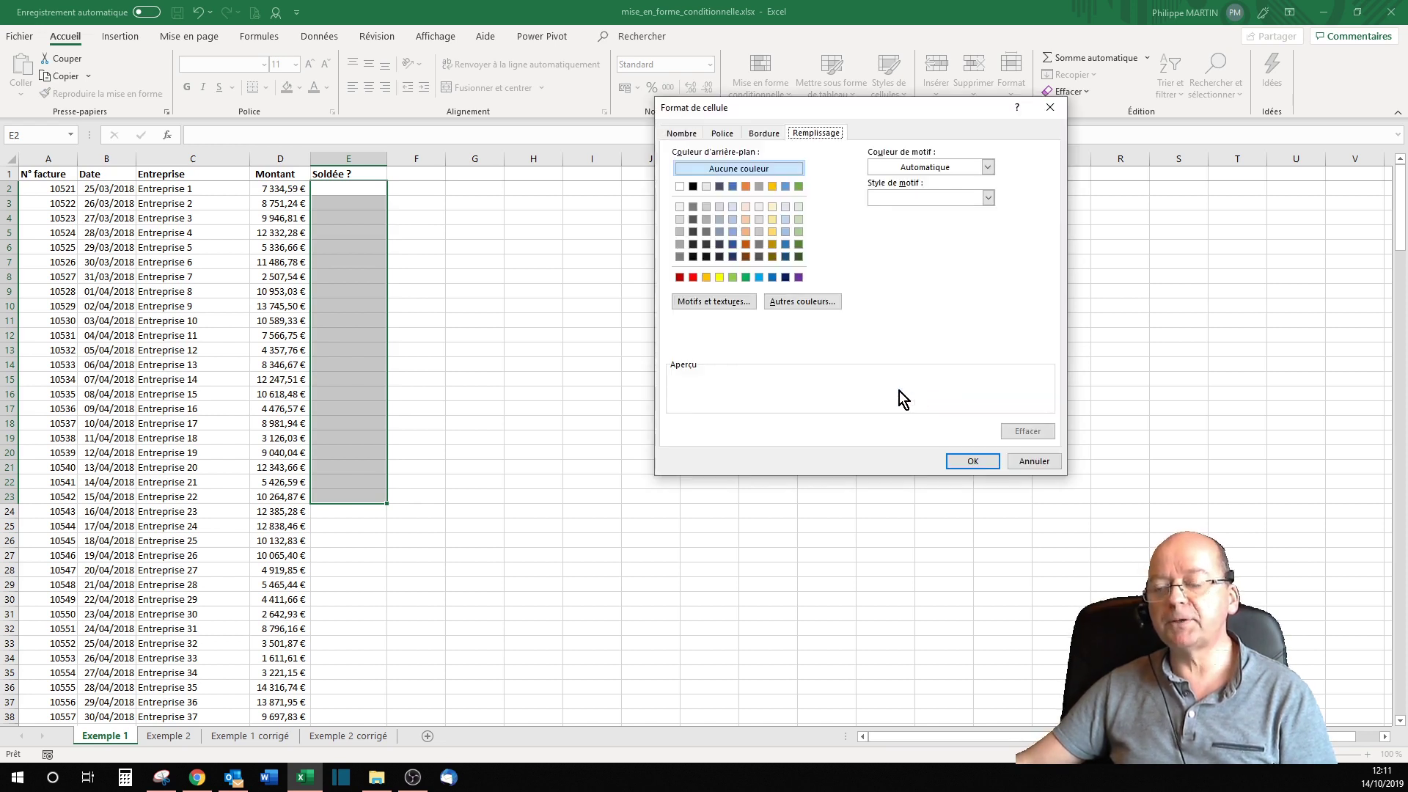
pyautogui.click(733, 277)
pyautogui.click(745, 277)
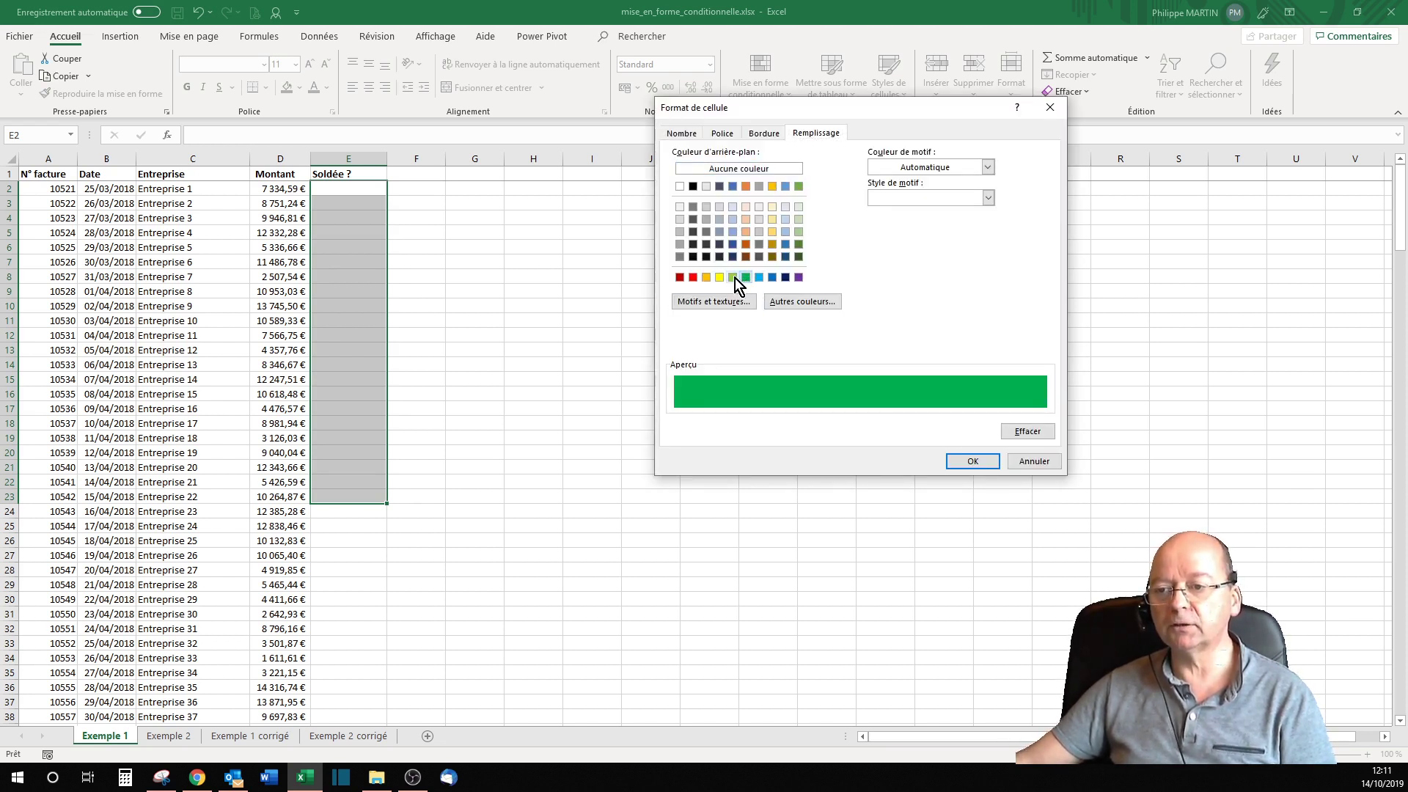
pyautogui.click(732, 277)
pyautogui.click(987, 462)
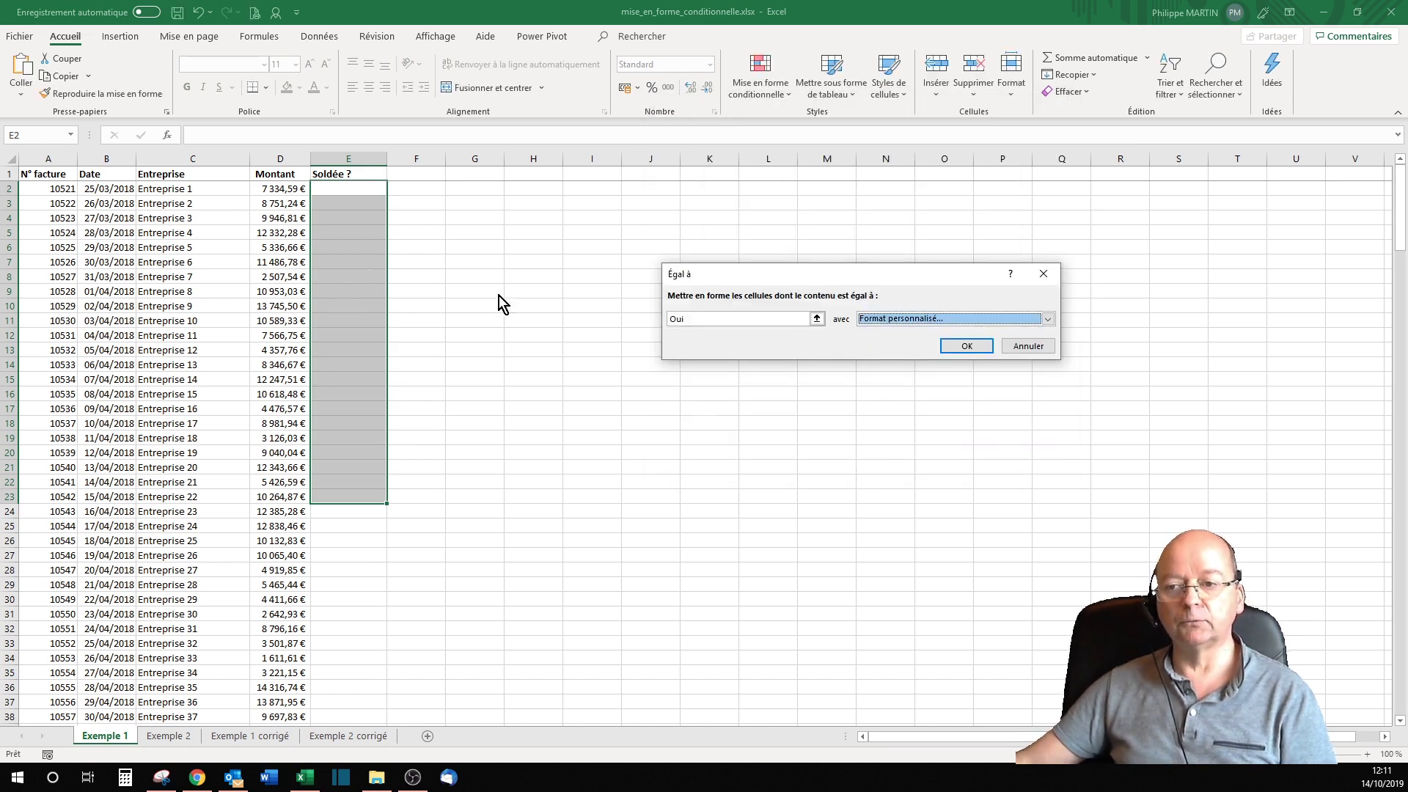
pyautogui.click(967, 346)
# - Test the rule by entering oui in cells E5 and E11 of the Soldée ? column
pyautogui.click(343, 232)
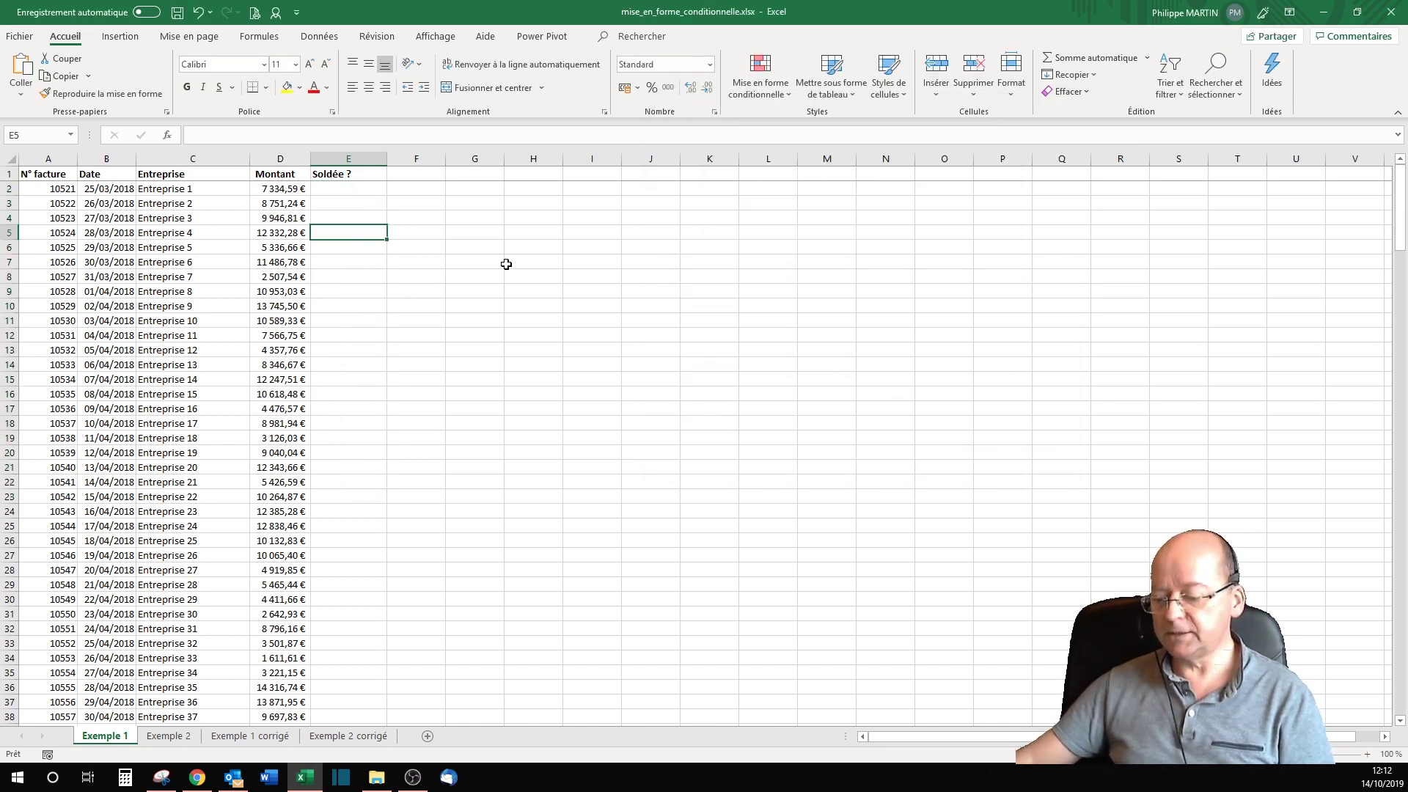
pyautogui.write('oui')
pyautogui.press('Return')
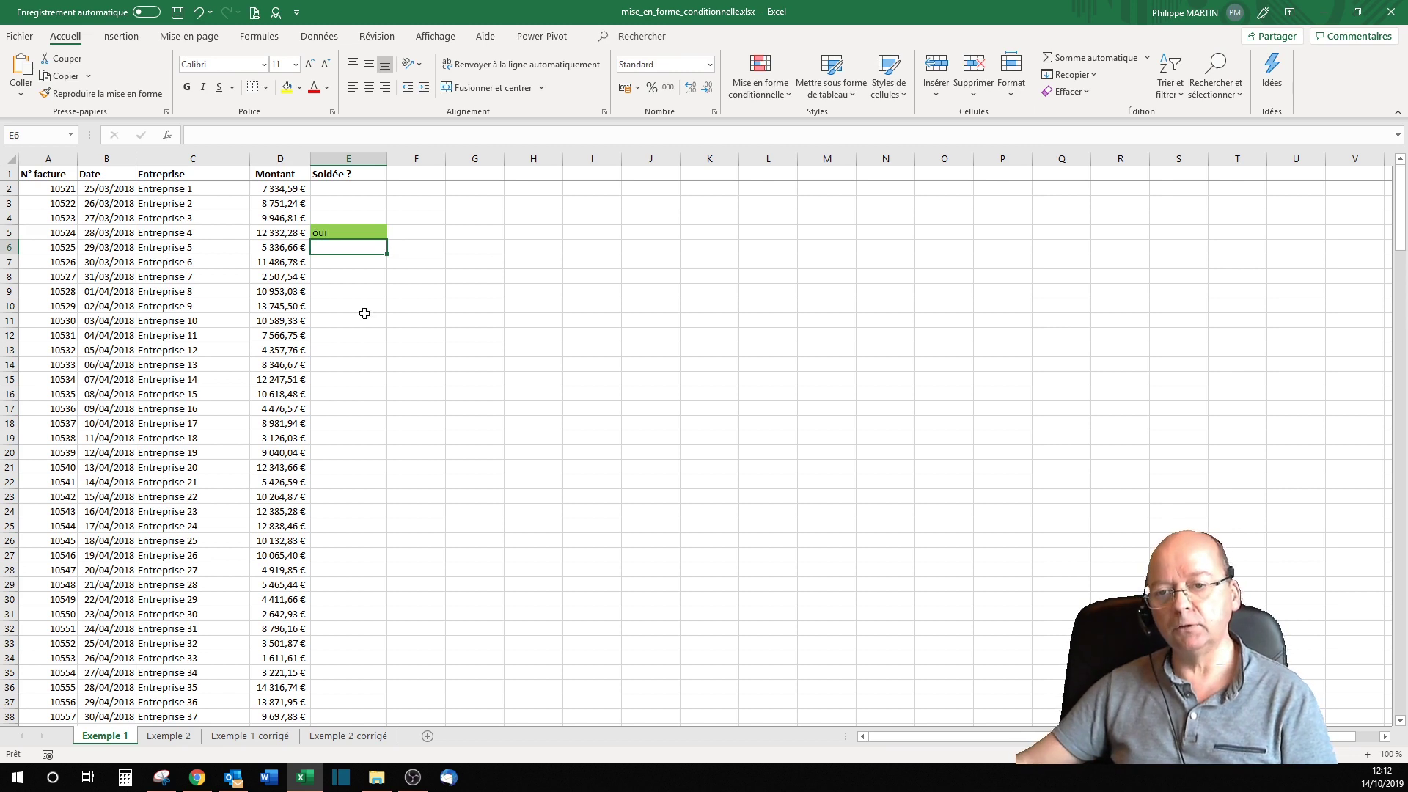
pyautogui.click(365, 318)
pyautogui.write('oui')
pyautogui.press('Return')
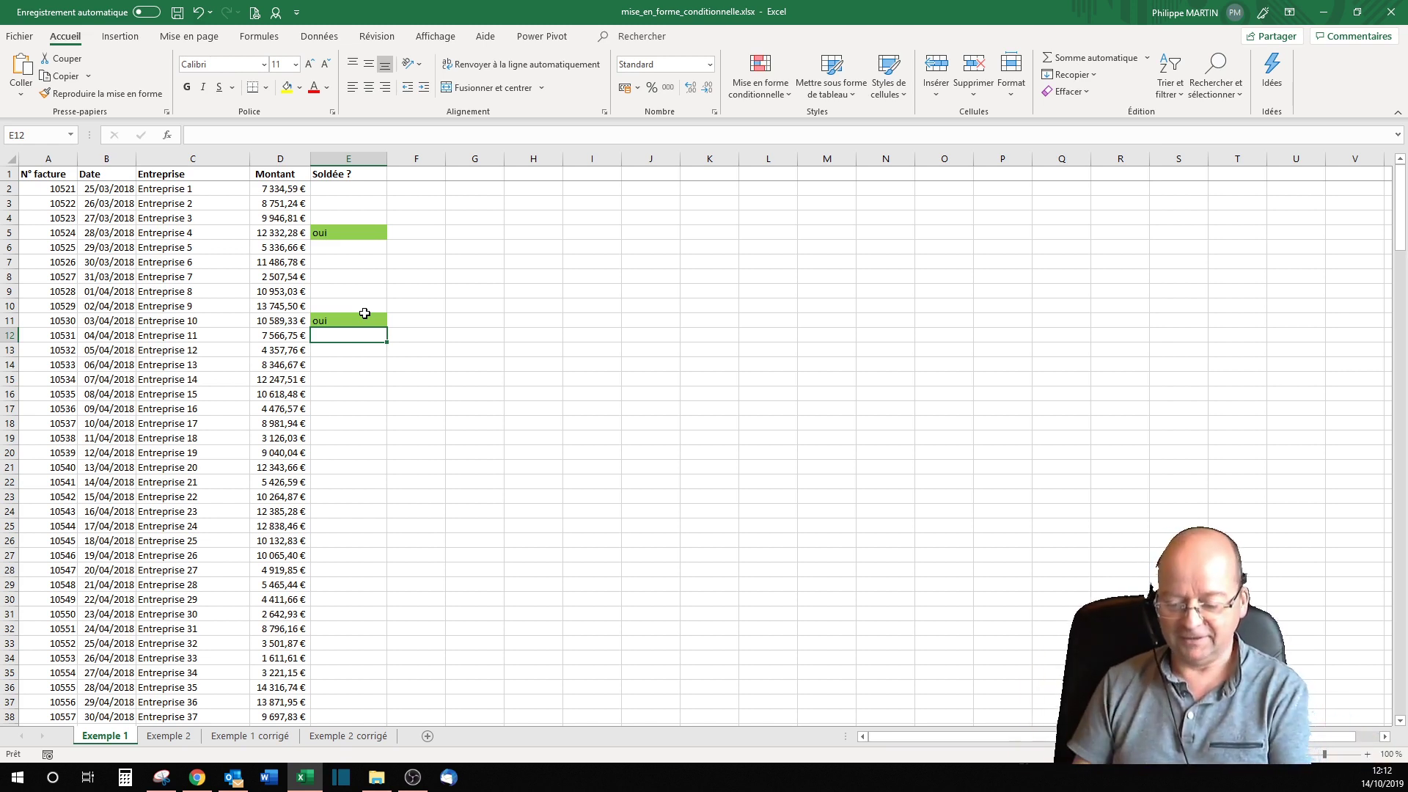
# - Undo both oui entries and clear the conditional formatting rules from the entire sheet
pyautogui.hotkey('ctrl', 'z')
pyautogui.hotkey('ctrl', 'z')
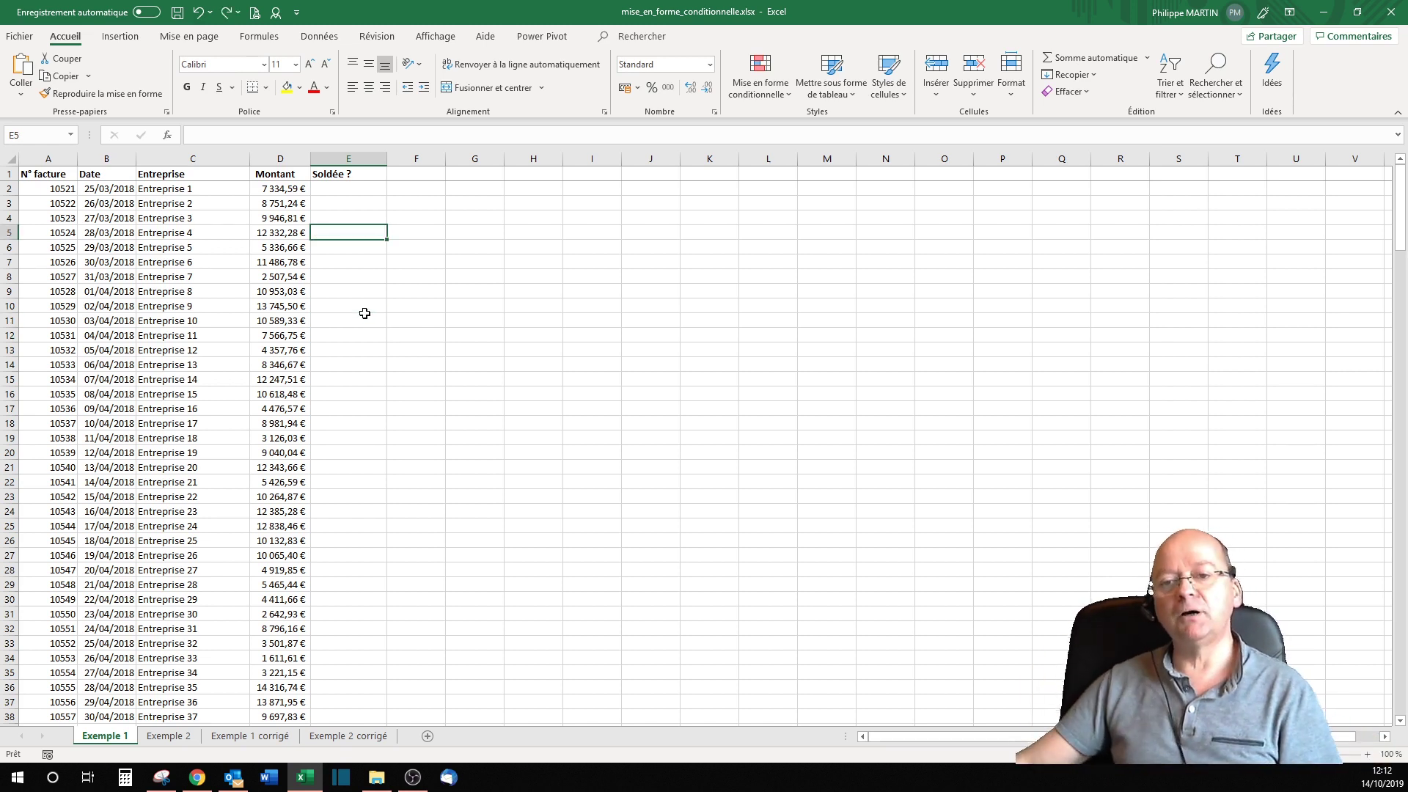
pyautogui.click(786, 97)
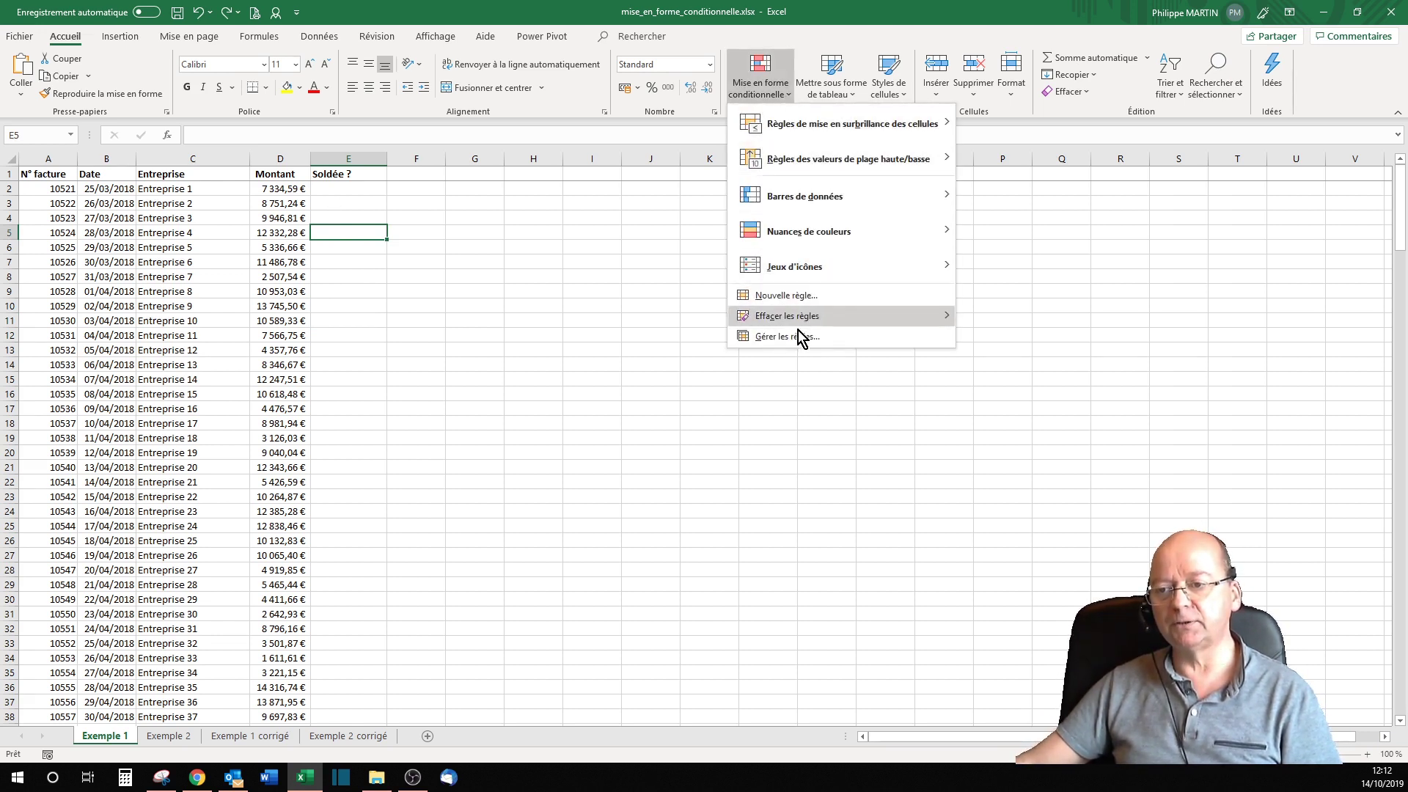
pyautogui.moveTo(818, 316)
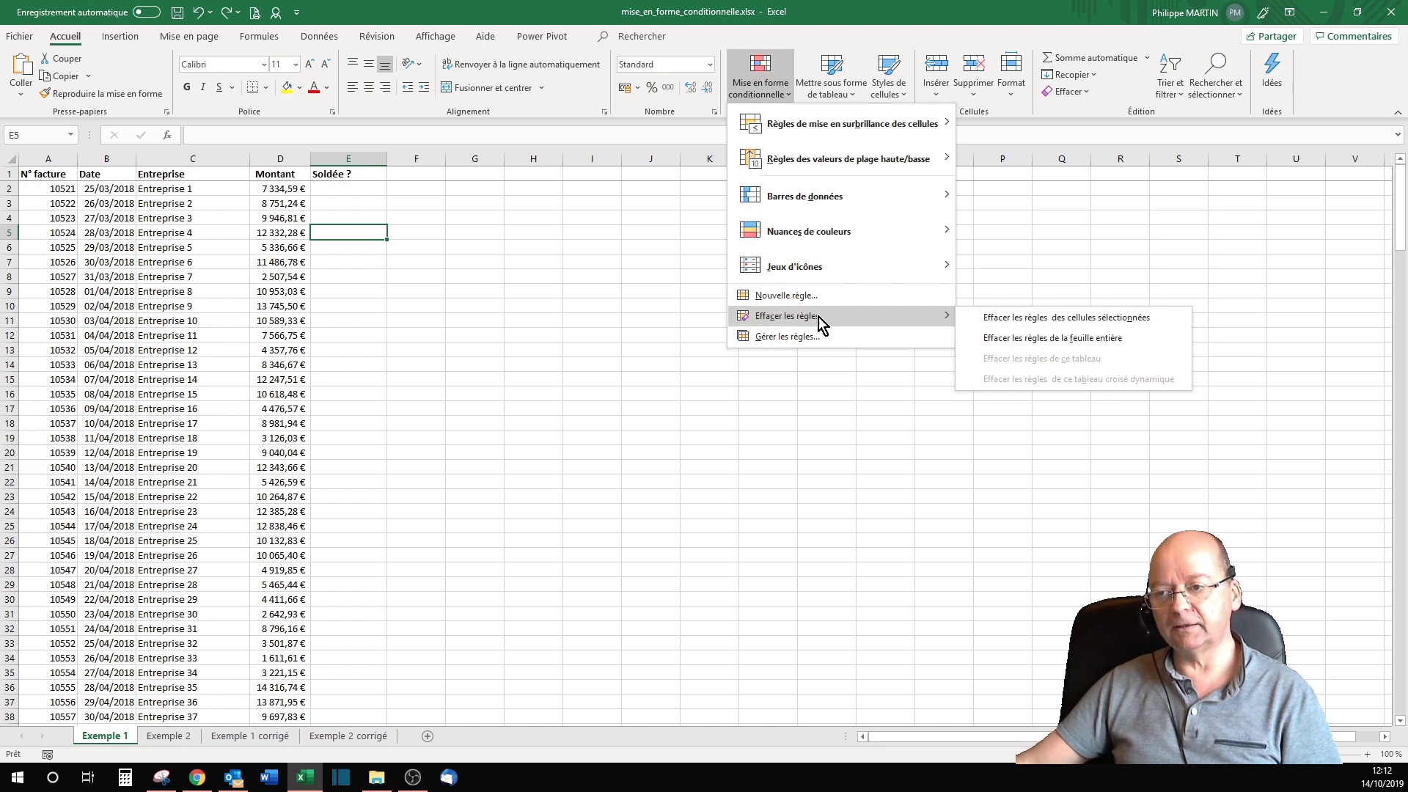
pyautogui.click(1083, 338)
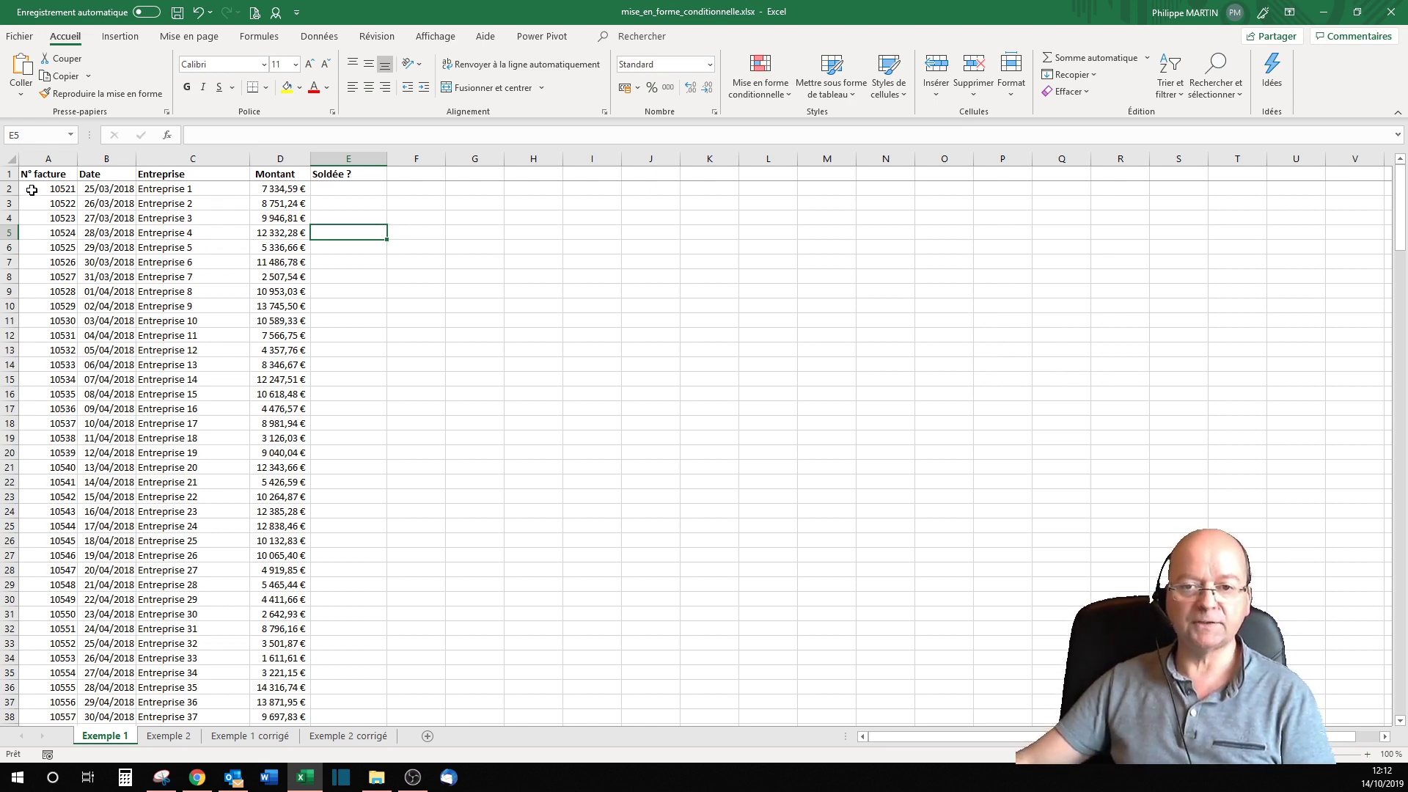
# - Select the invoice rows A2:E235 and start a new conditional formatting rule that uses a formula to determine the cells
pyautogui.moveTo(29, 192); pyautogui.dragTo(345, 681)
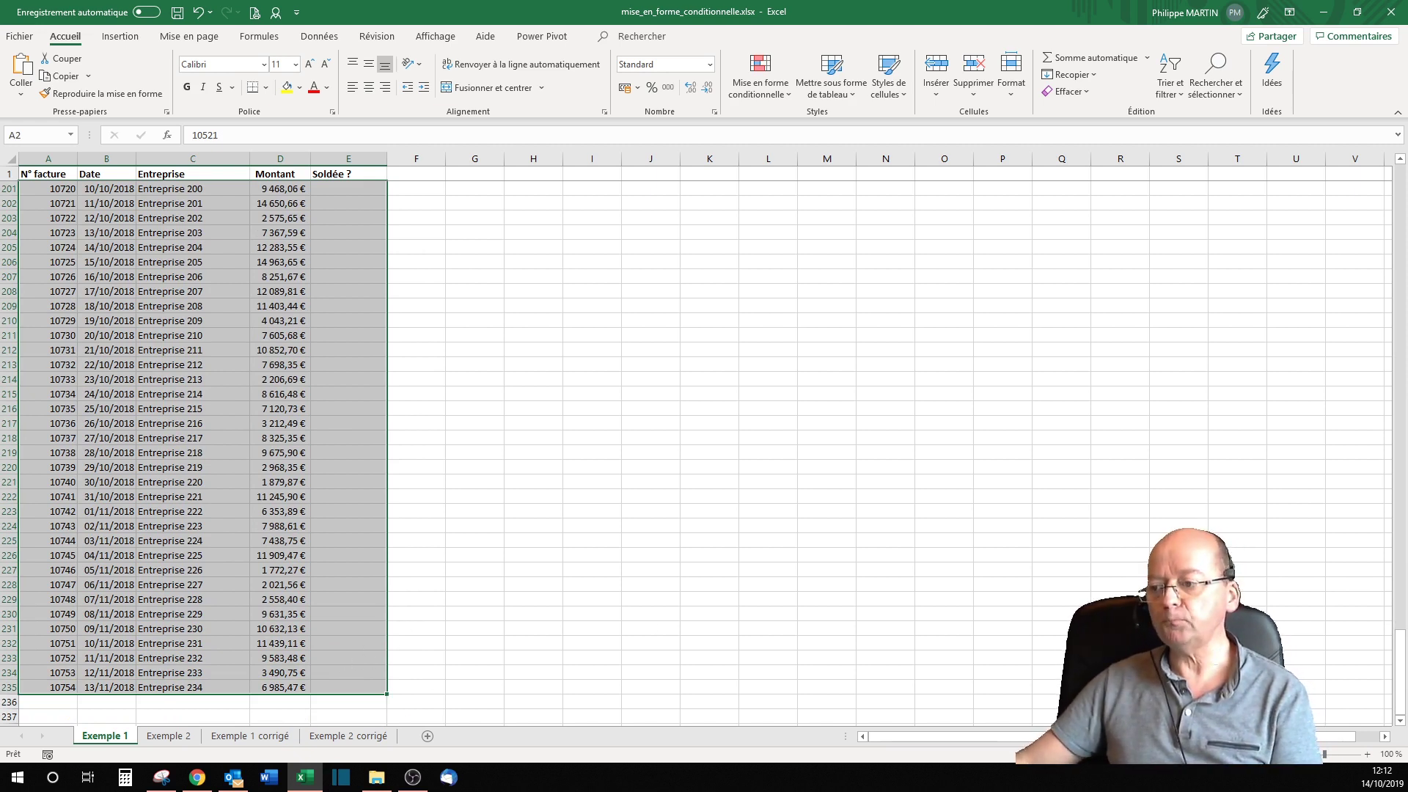
pyautogui.moveTo(1400, 645); pyautogui.dragTo(1397, 183)
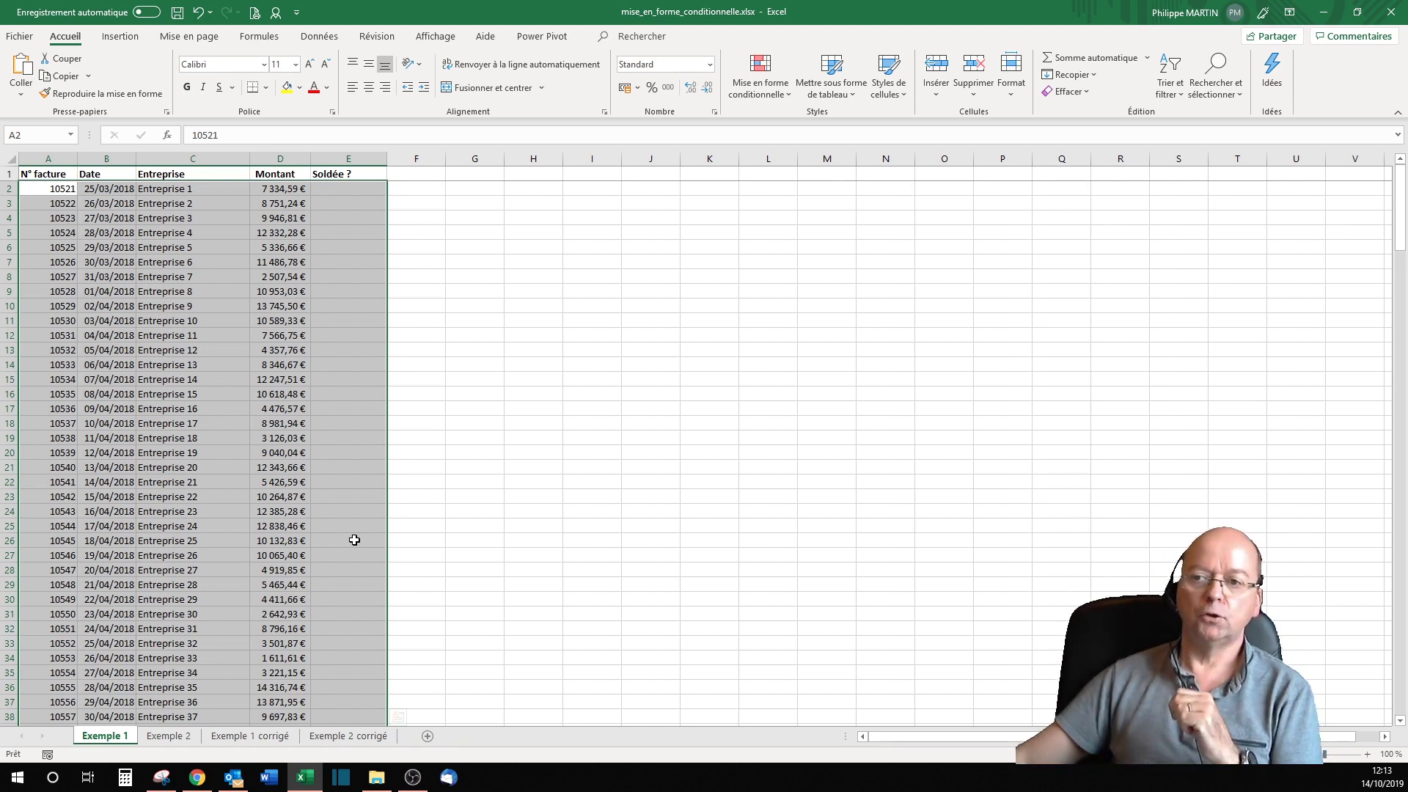
pyautogui.click(769, 96)
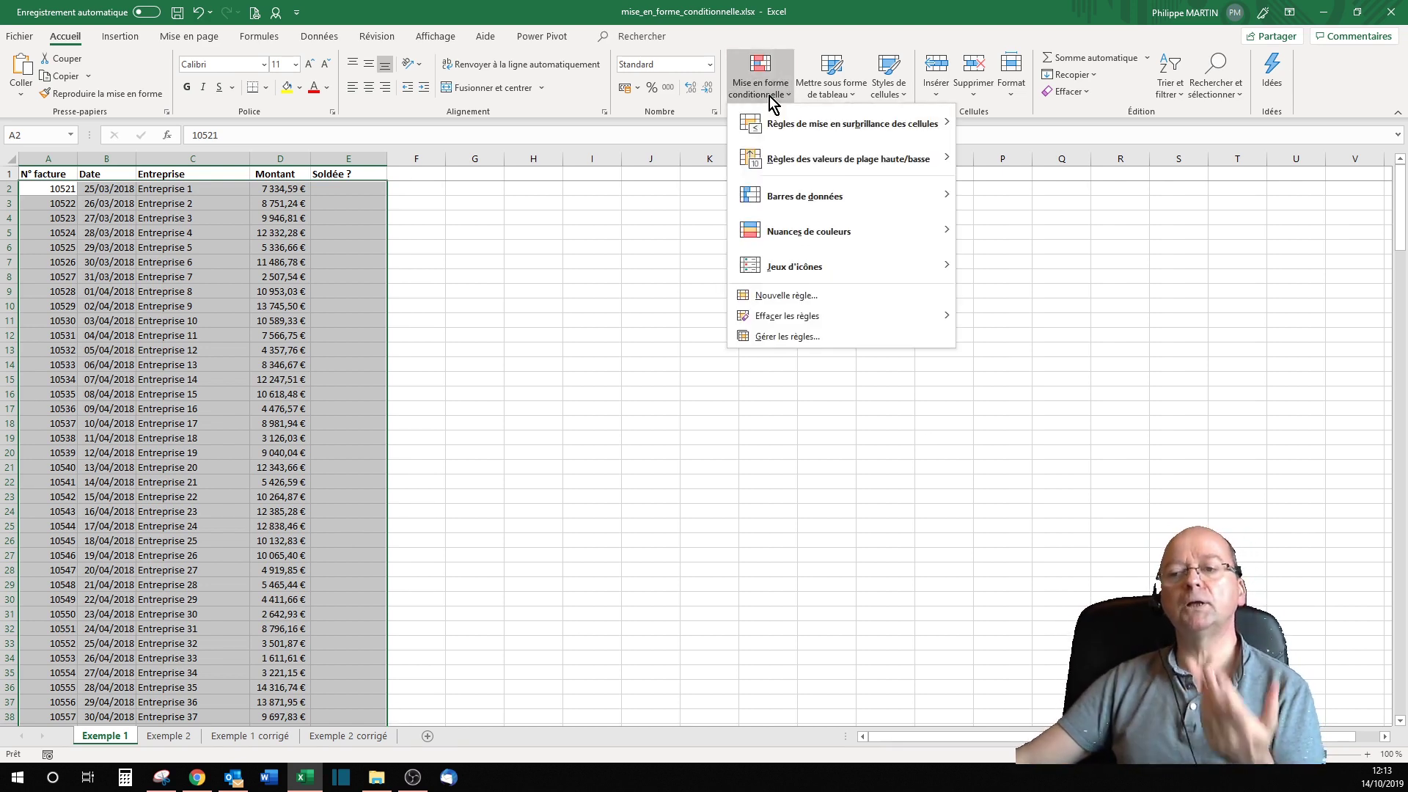
pyautogui.moveTo(792, 130)
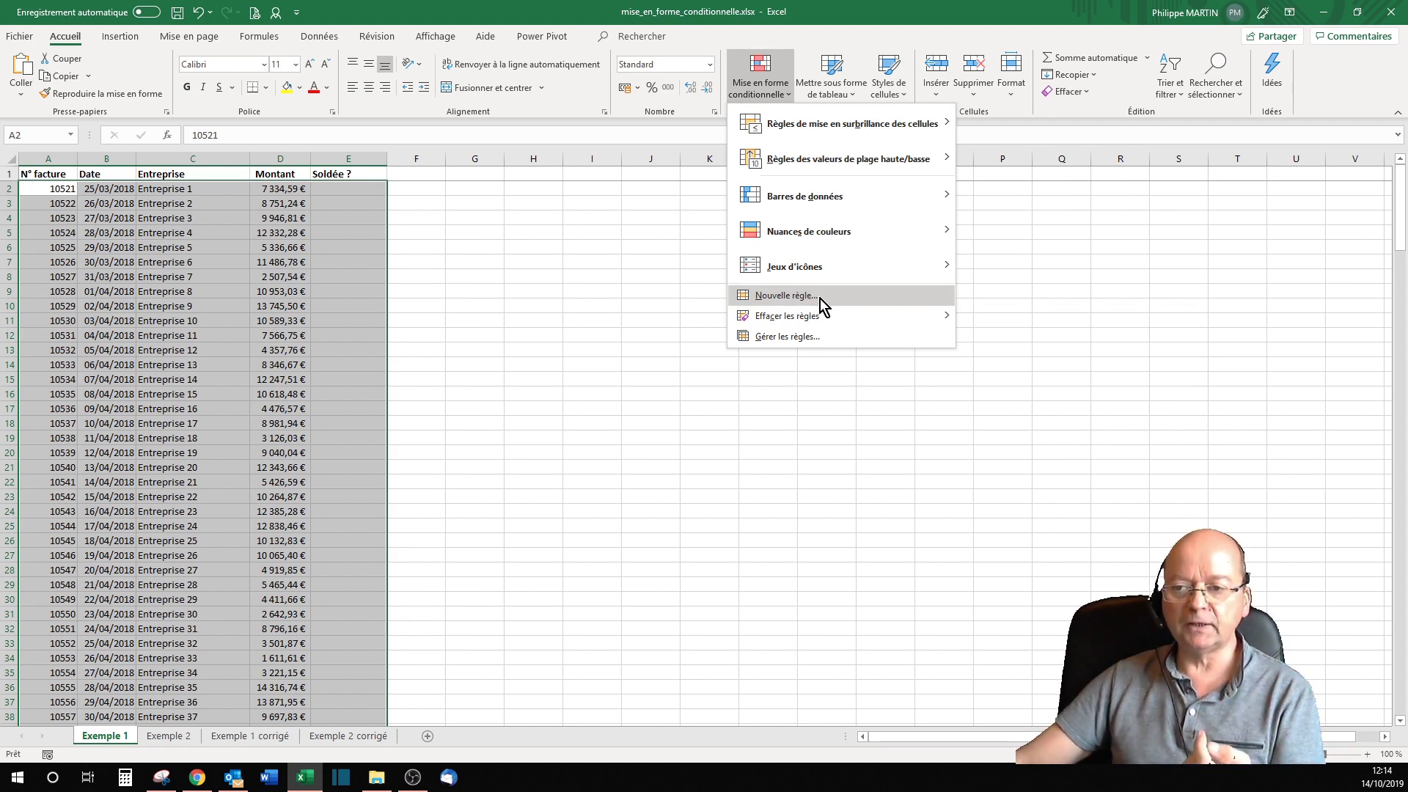
pyautogui.click(809, 297)
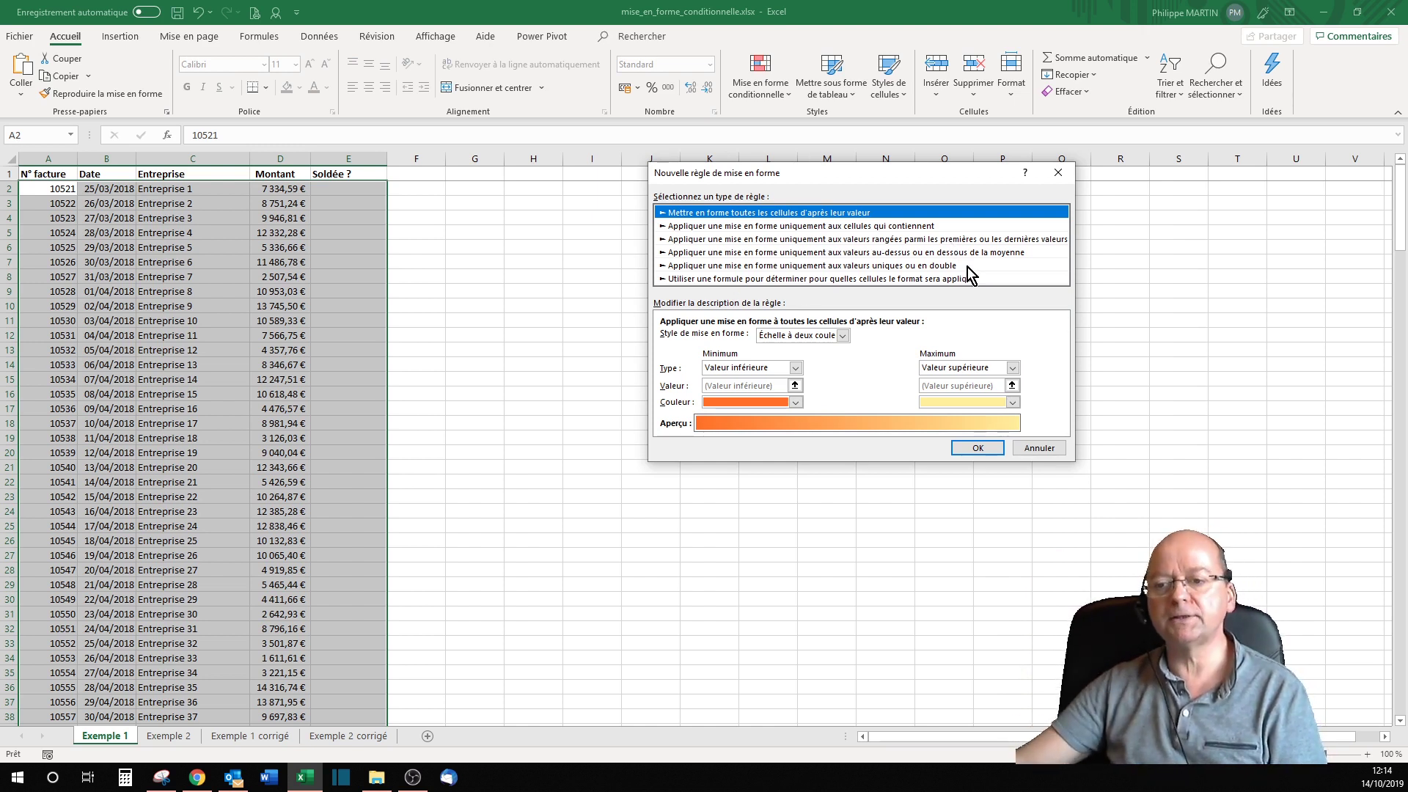
pyautogui.click(726, 280)
# - Enter the rule formula =$E2="Oui", keeping only column E absolute
pyautogui.click(715, 339)
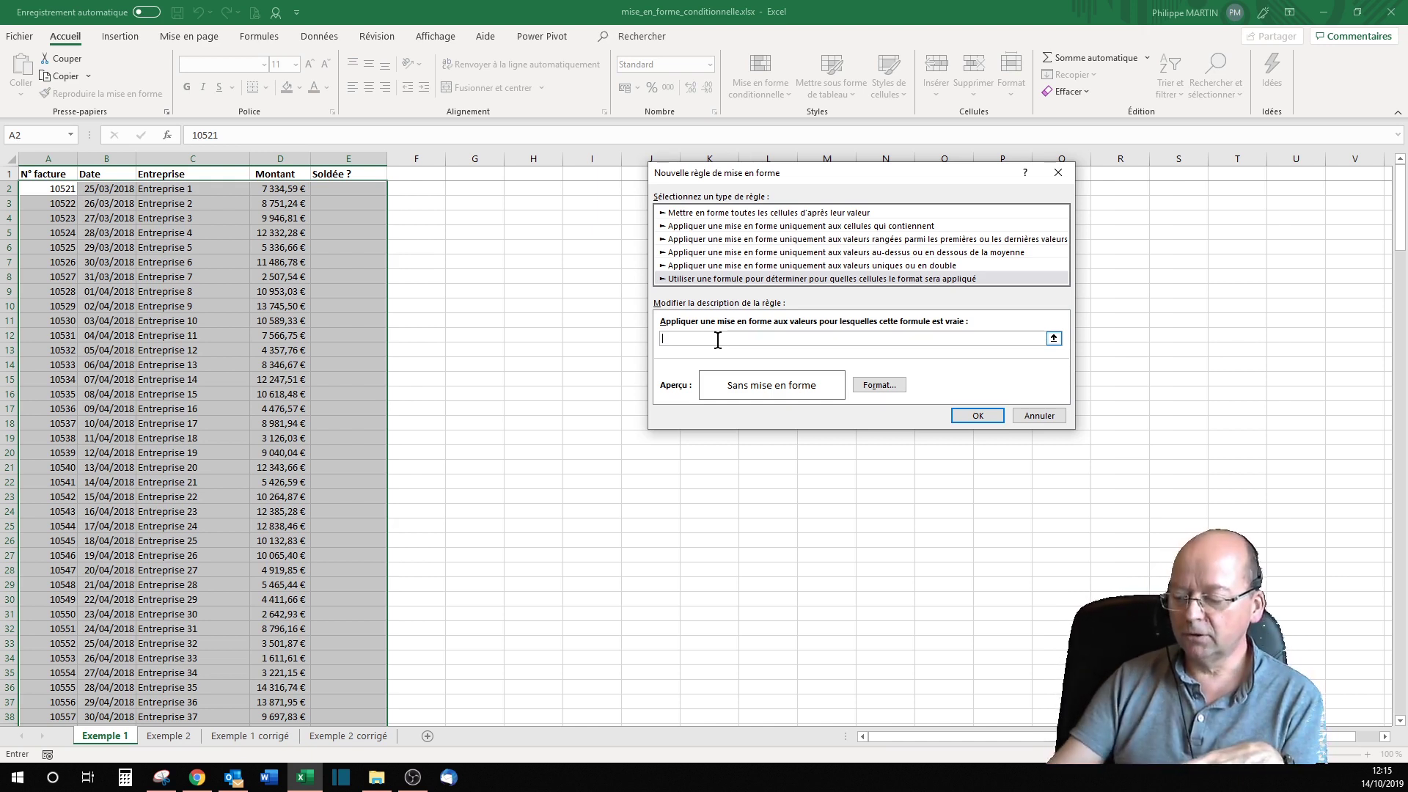
pyautogui.write('=')
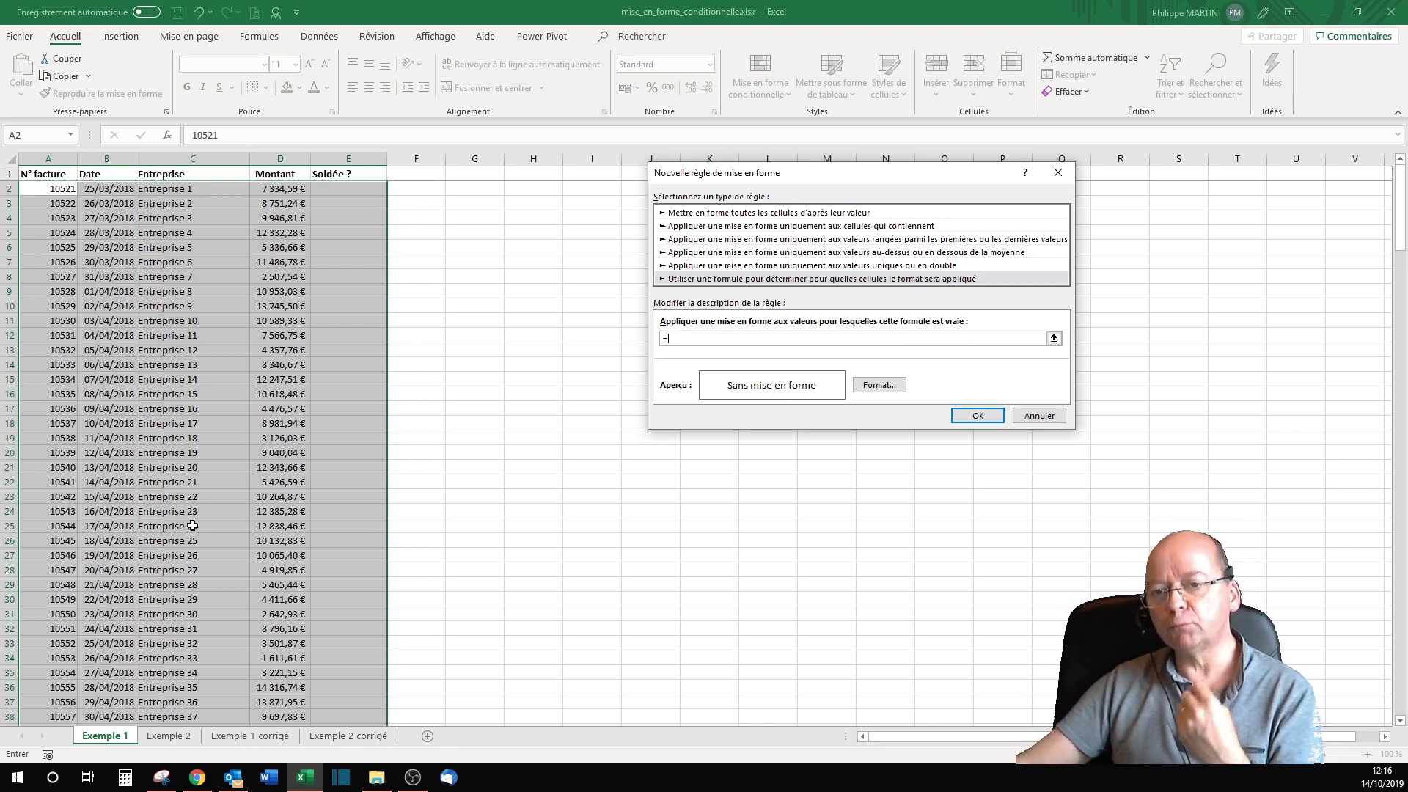
pyautogui.click(351, 190)
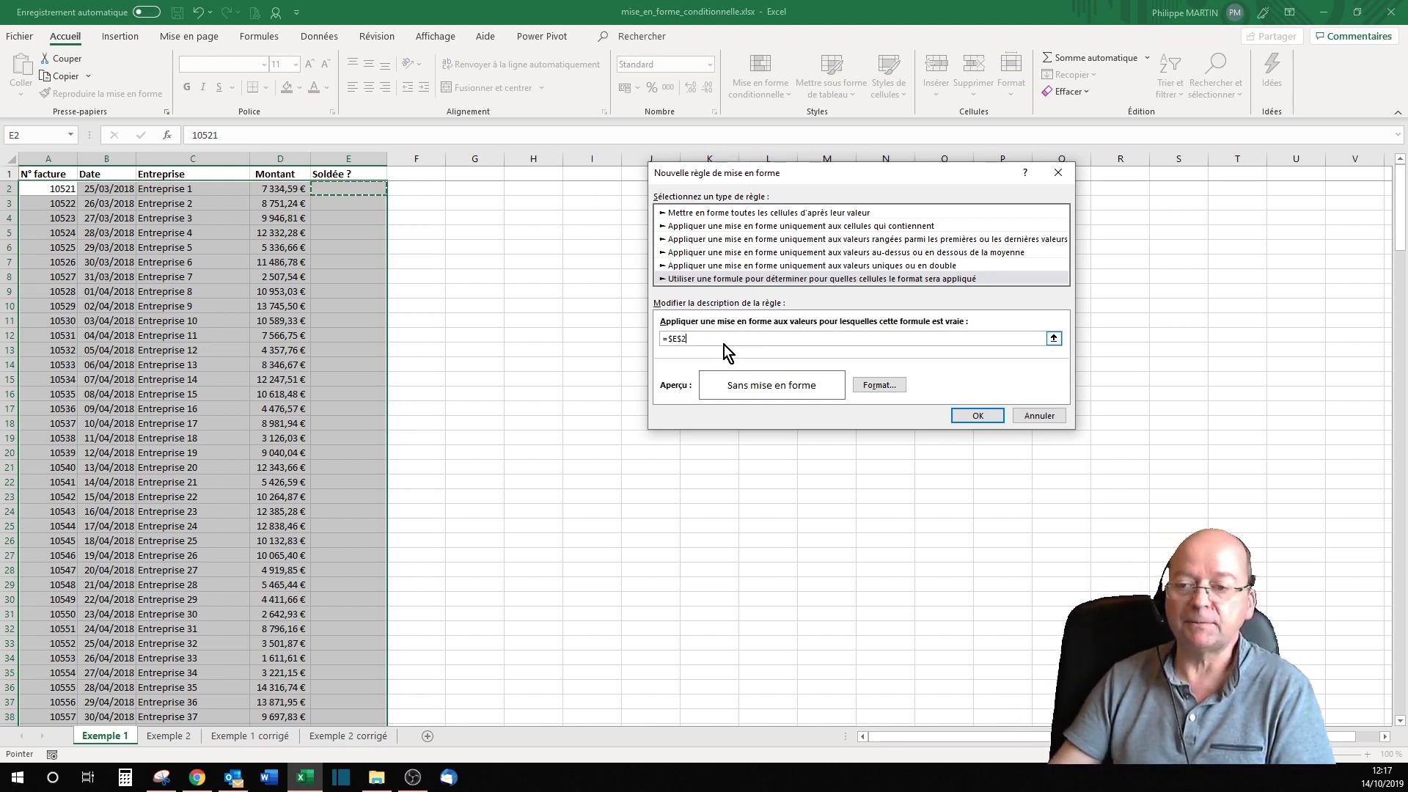
pyautogui.press('F4')
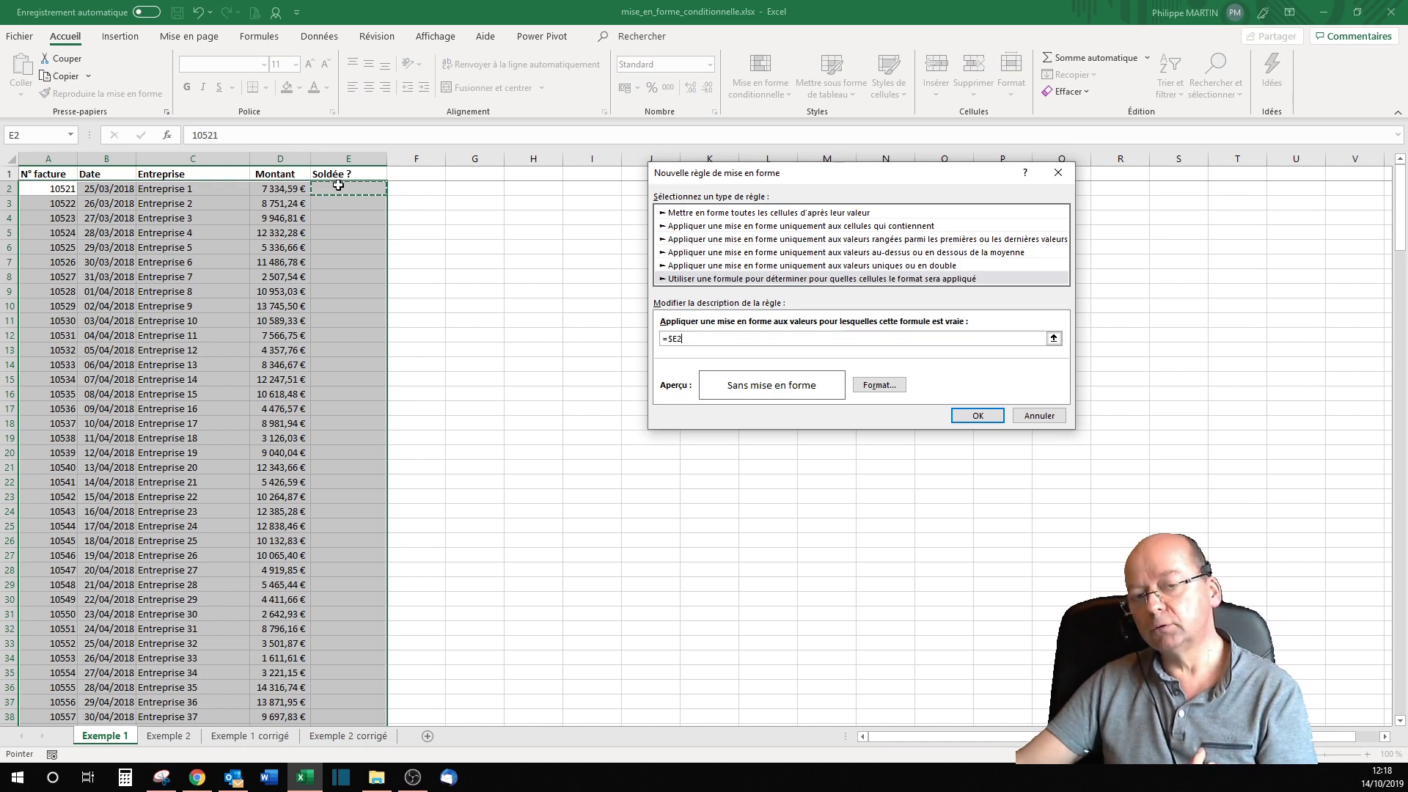
pyautogui.write('="')
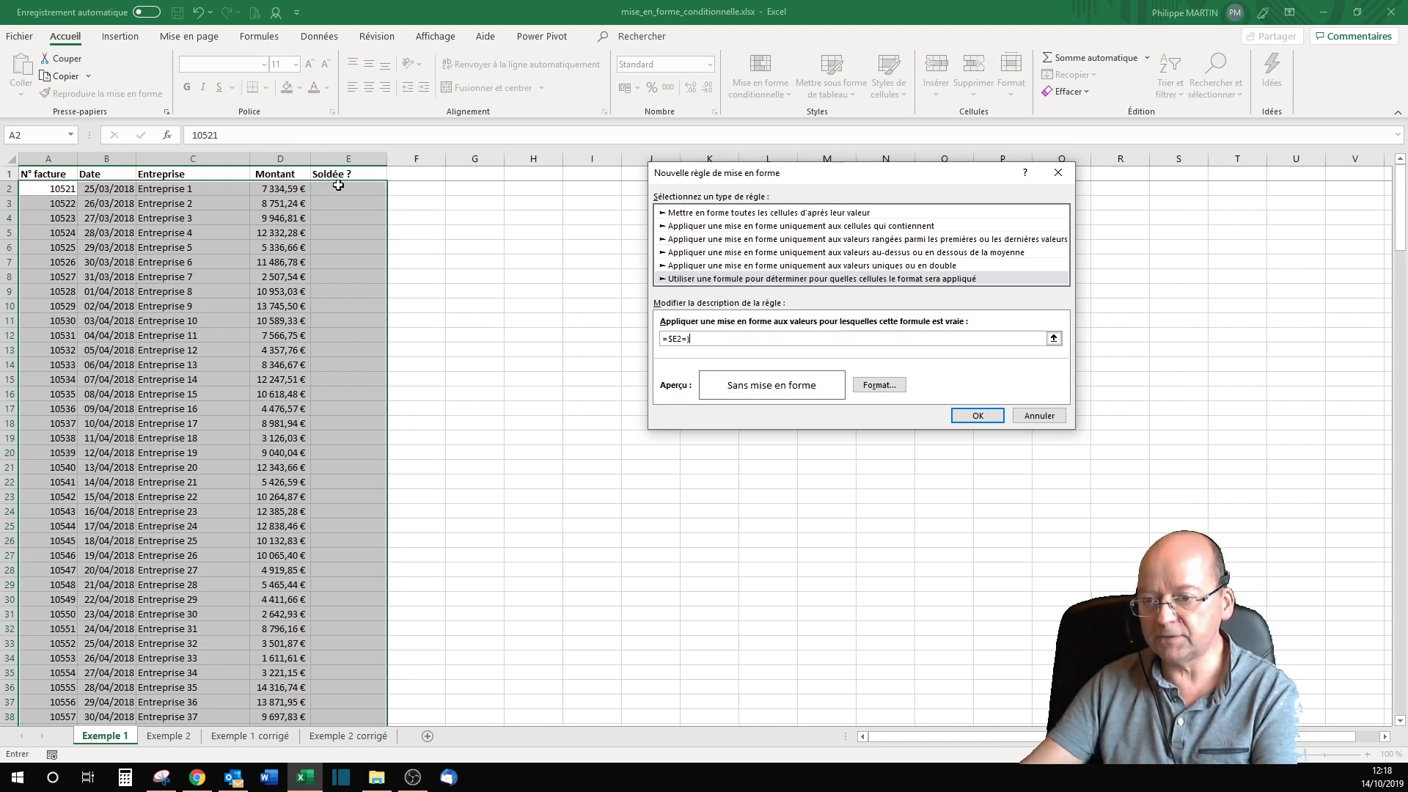
pyautogui.write('Oui"')
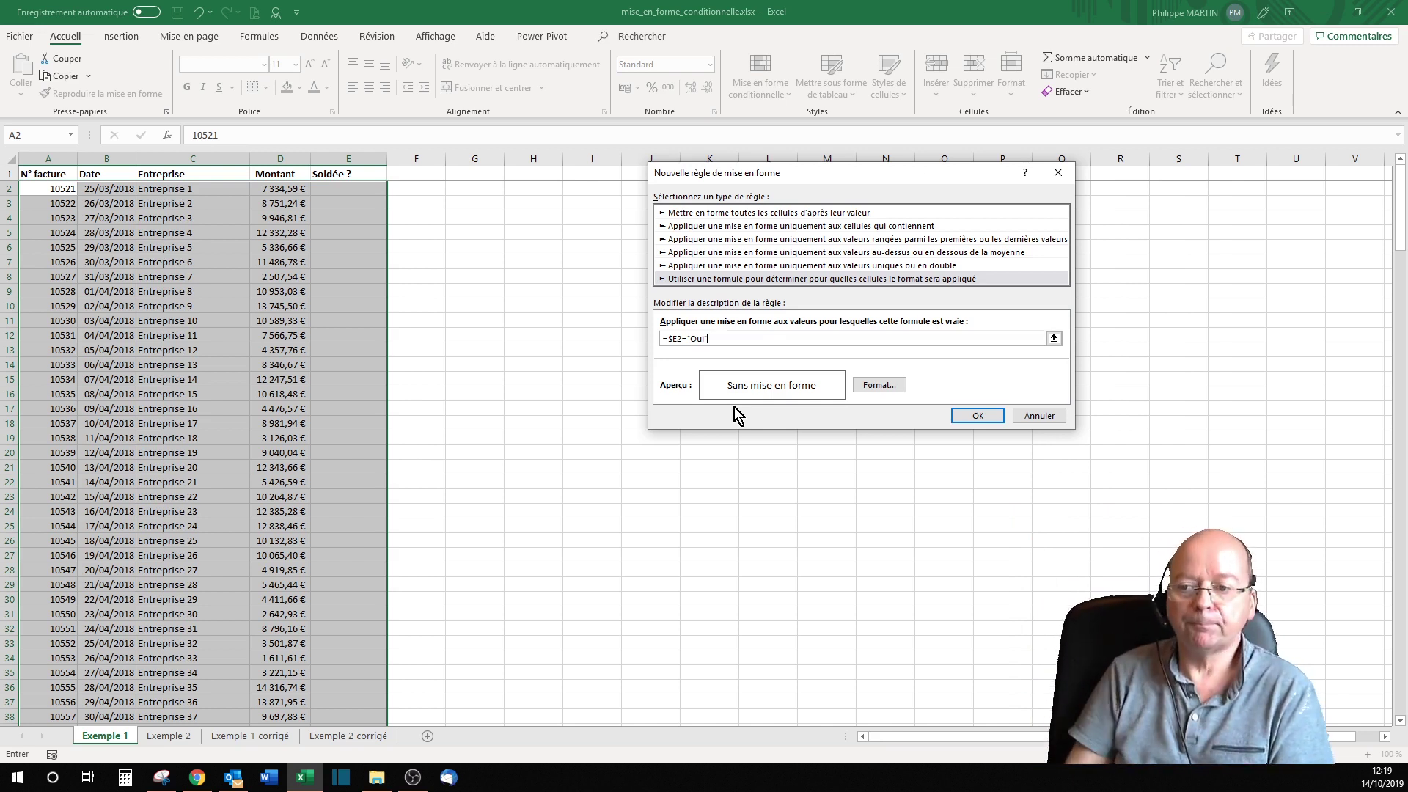
# - Give the rule a light green fill with the Gras font style and apply it to the invoice rows
pyautogui.click(883, 385)
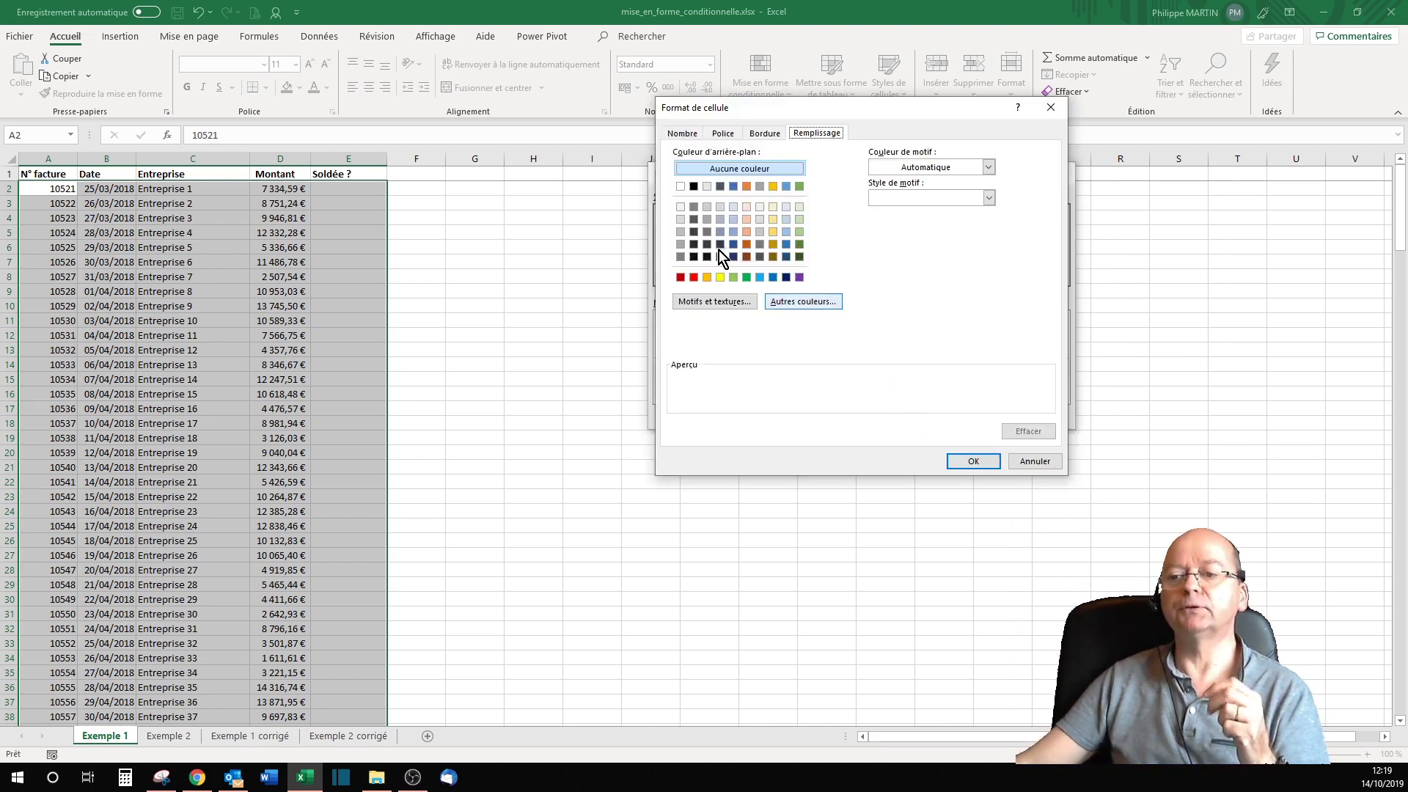
pyautogui.click(733, 276)
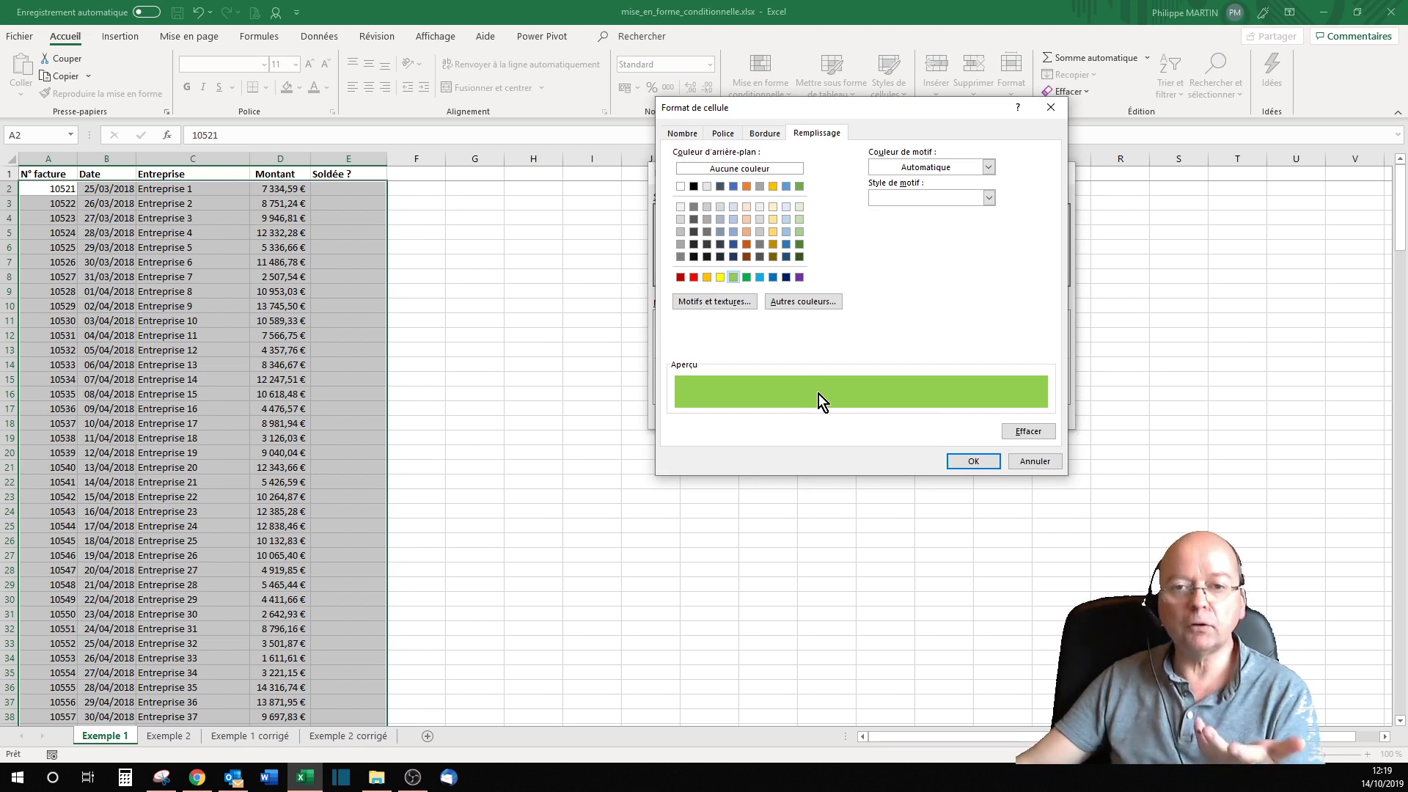
pyautogui.click(724, 133)
pyautogui.click(893, 199)
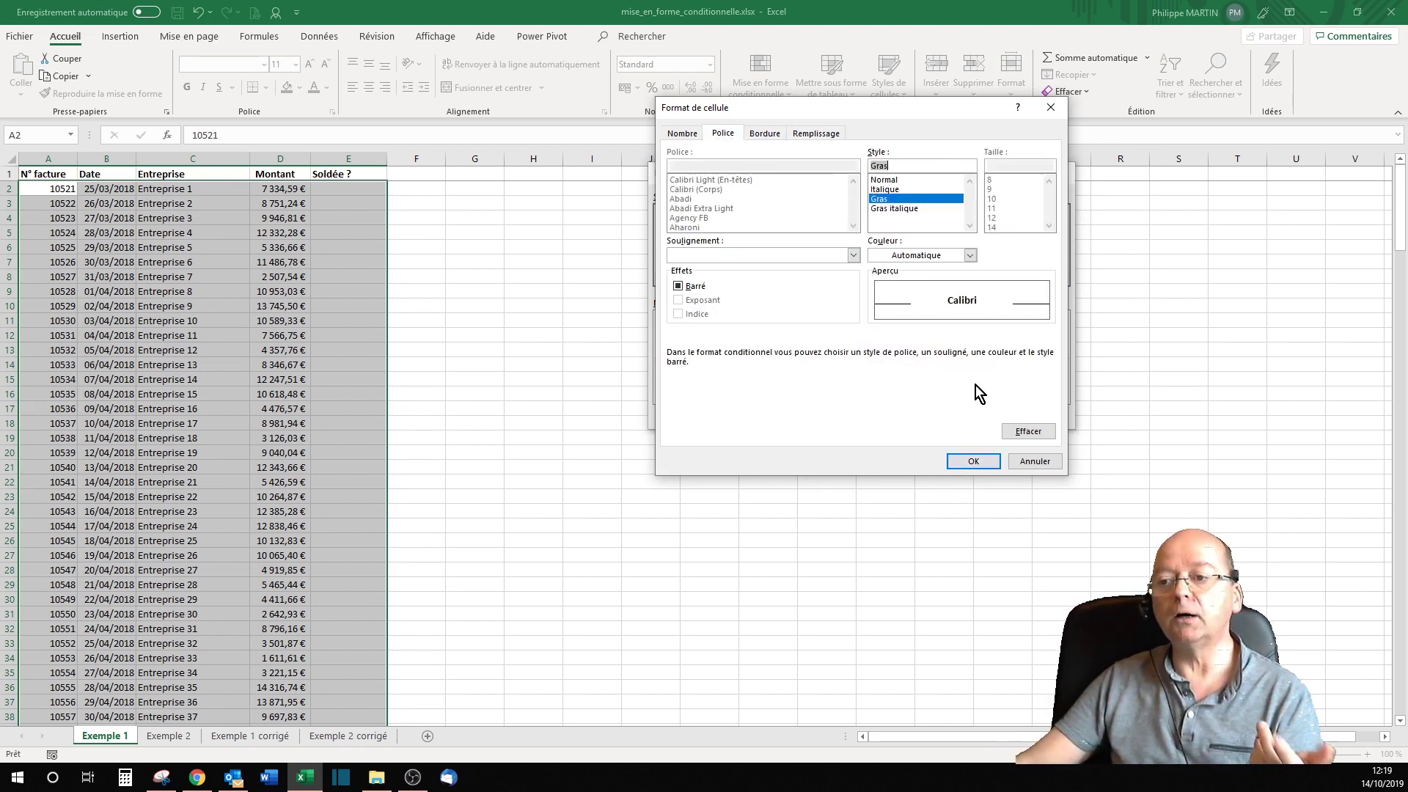
pyautogui.click(973, 460)
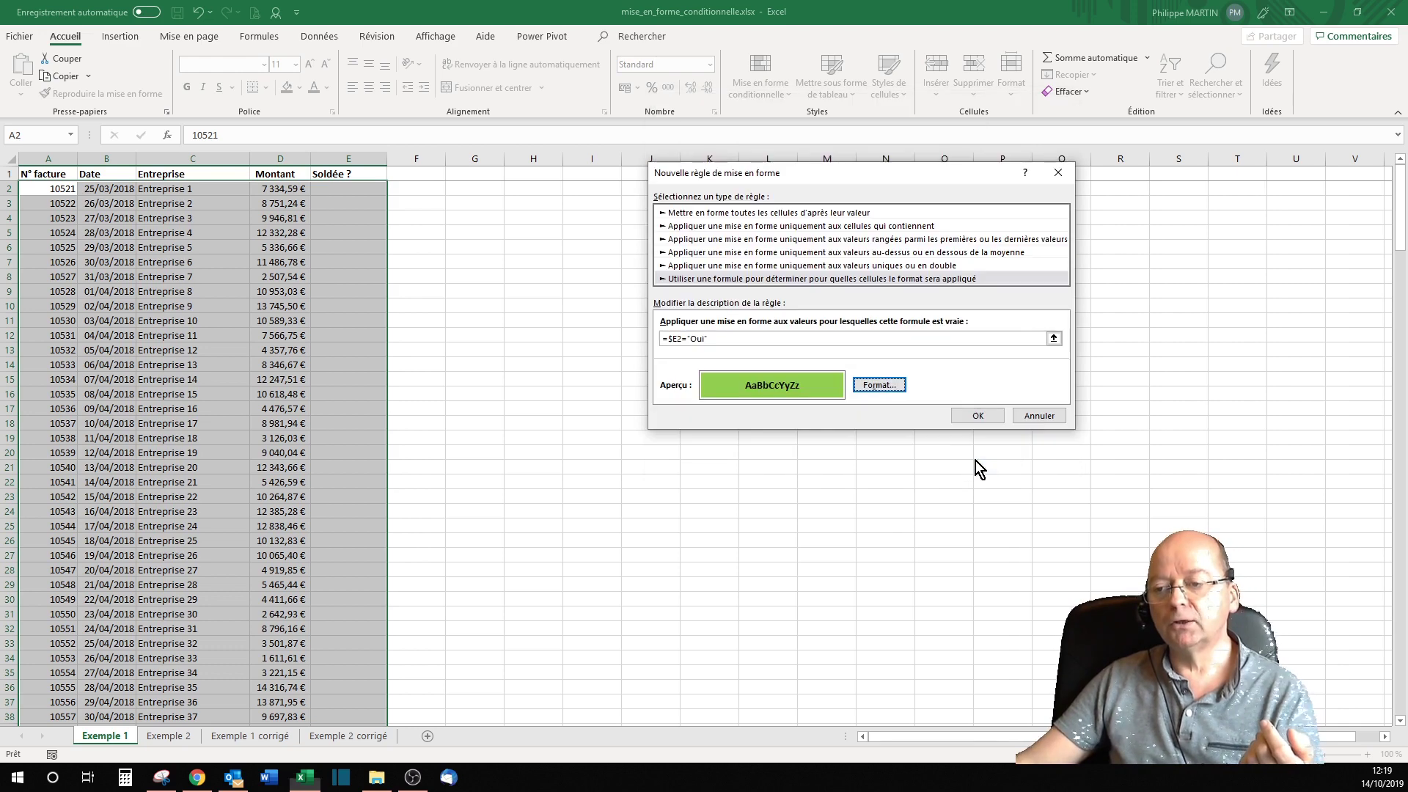
pyautogui.click(977, 416)
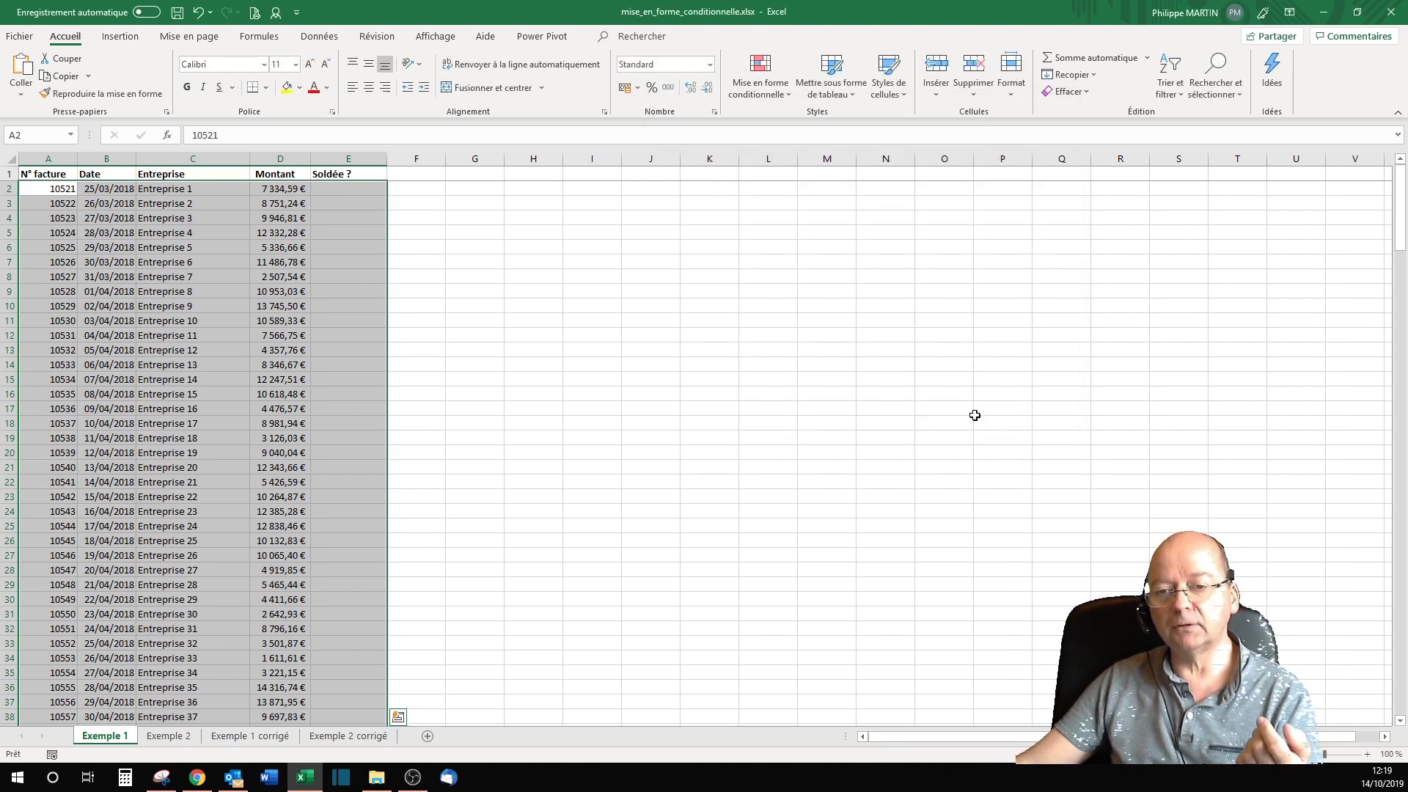
# - Test the row rule by entering oui in cells E6 and E18 of the Soldée ? column
pyautogui.click(348, 245)
pyautogui.write('iui')
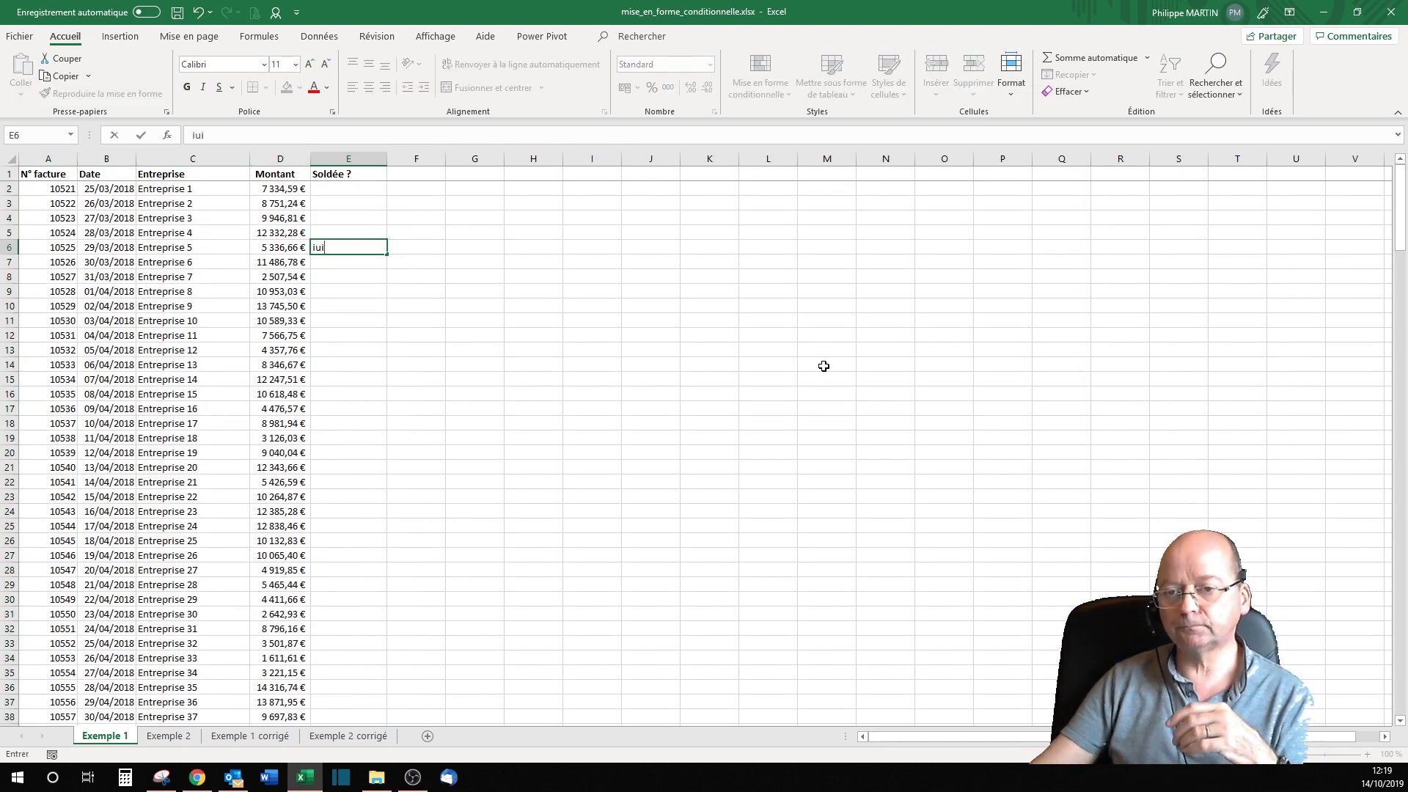
pyautogui.press('BackSpace')
pyautogui.press('BackSpace')
pyautogui.press('BackSpace')
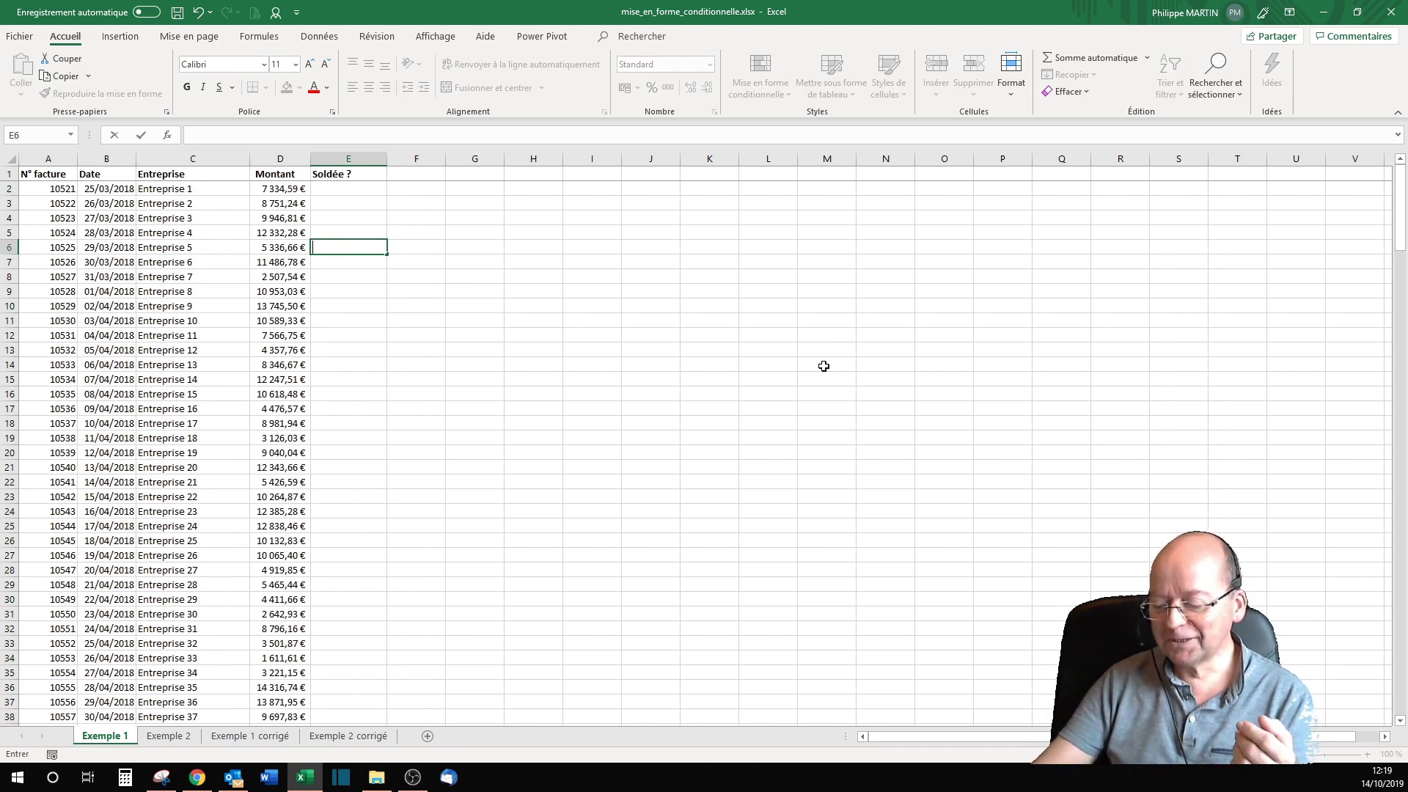
pyautogui.write('oui')
pyautogui.press('Return')
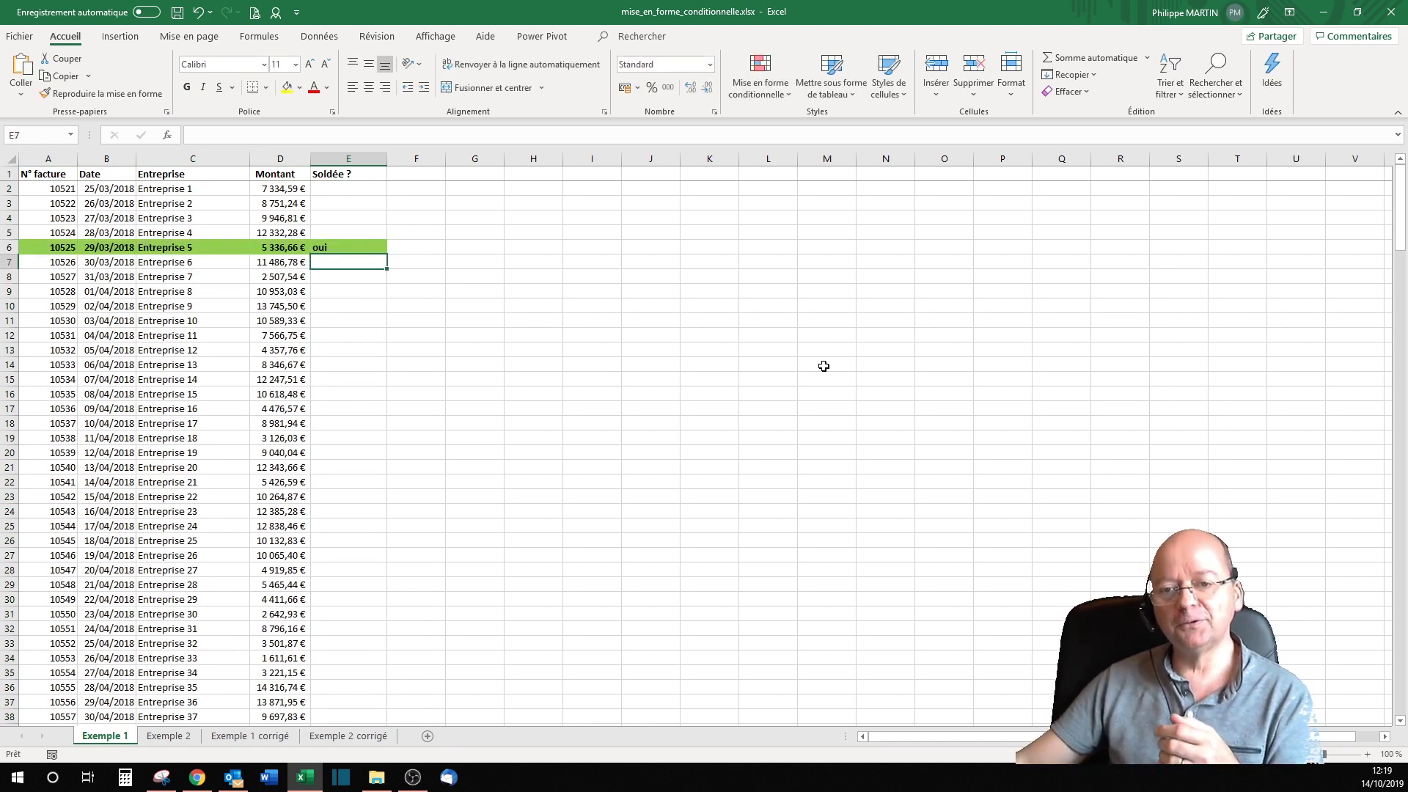
pyautogui.click(332, 423)
pyautogui.write('oui')
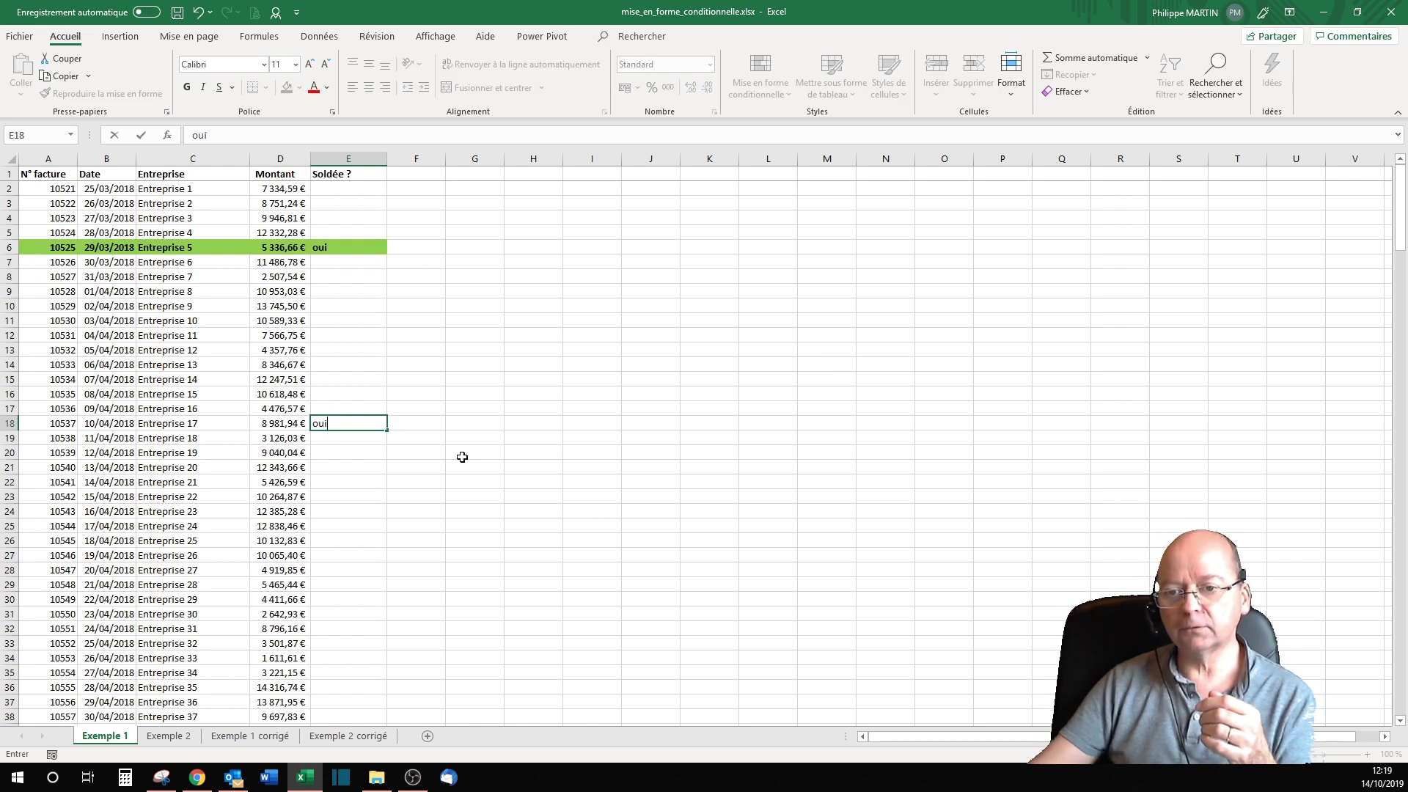
pyautogui.press('Return')
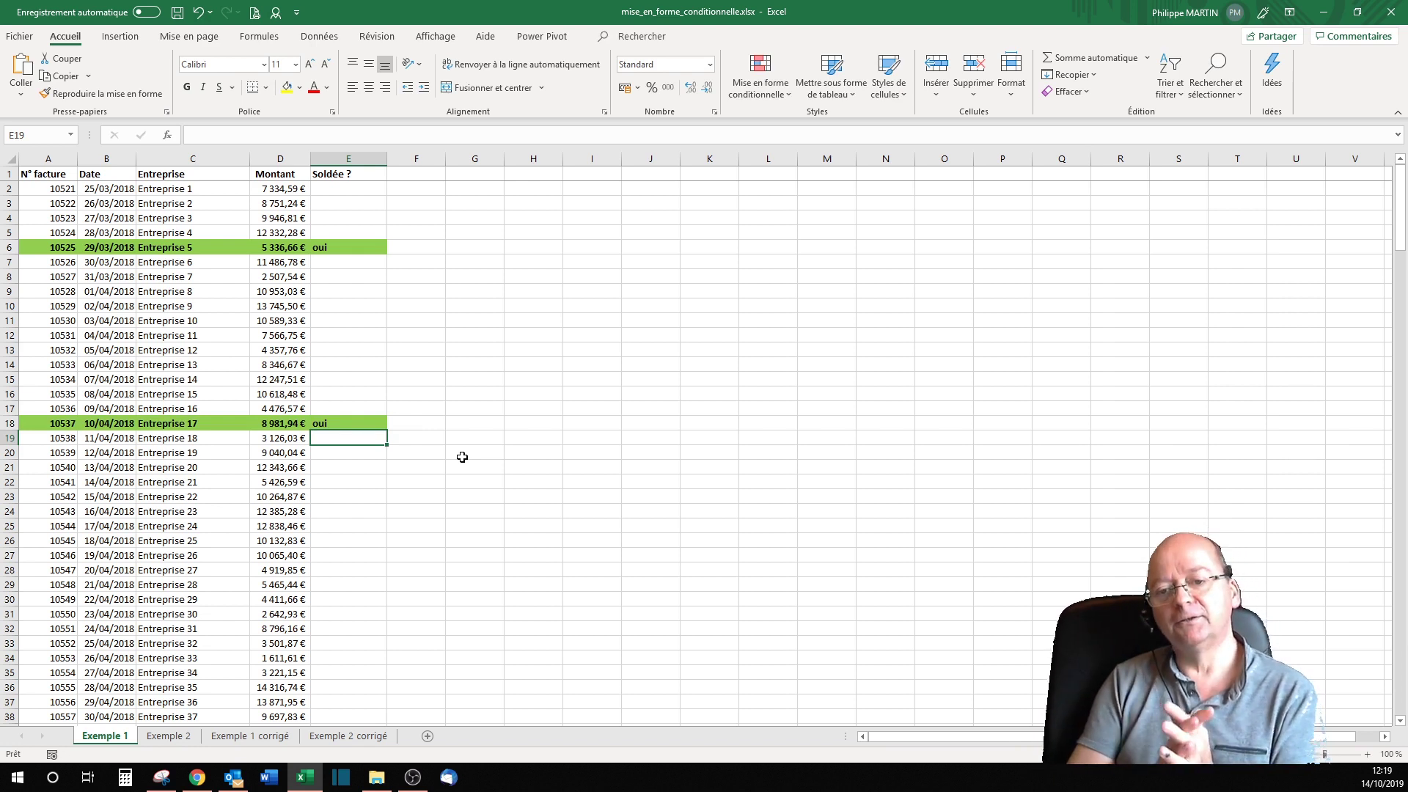
# - Enter oui in cells E22 and E25 of the Soldée ? column as well
pyautogui.press('Down')
pyautogui.press('Down')
pyautogui.press('Down')
pyautogui.write('oui')
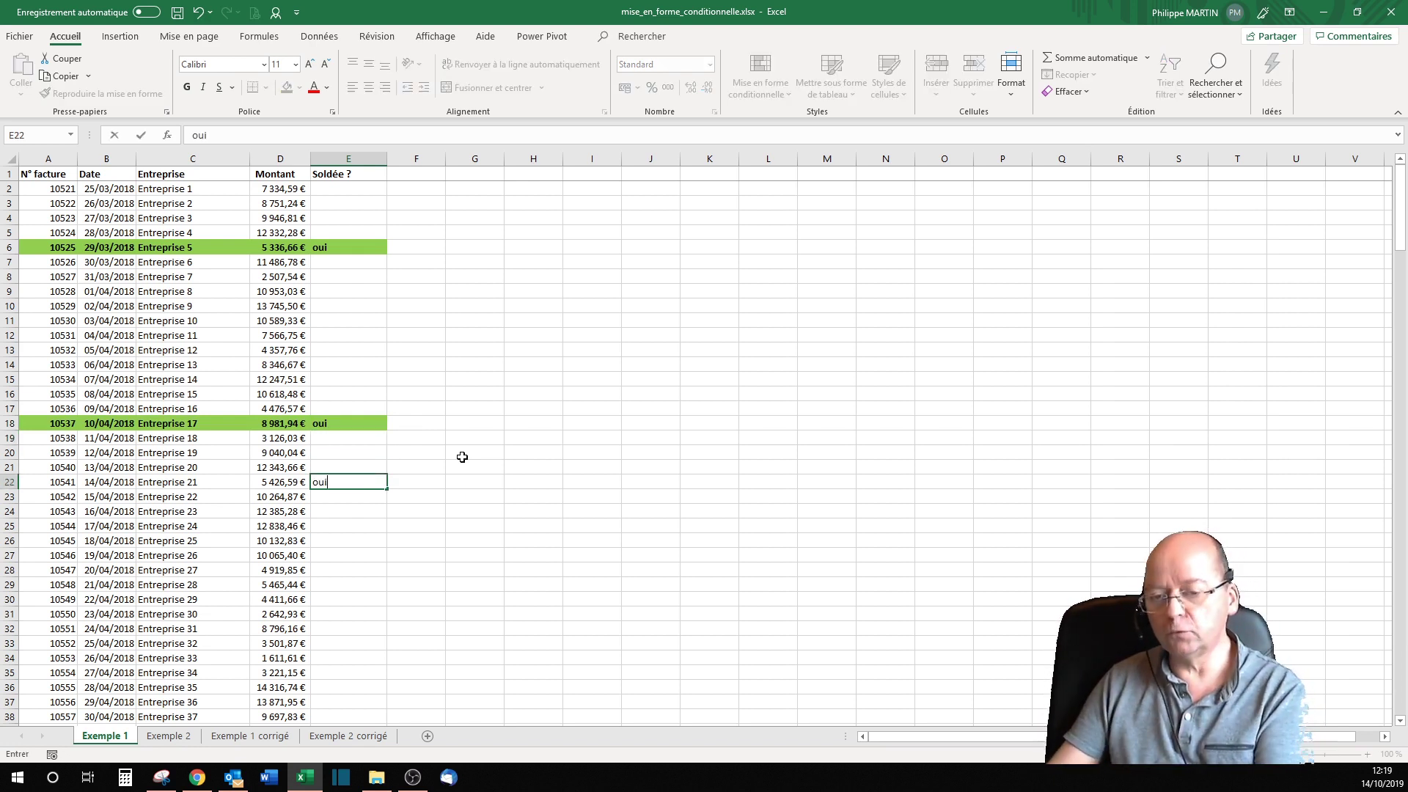
pyautogui.press('Return')
pyautogui.press('Down')
pyautogui.press('Down')
pyautogui.write('oui')
pyautogui.press('Return')
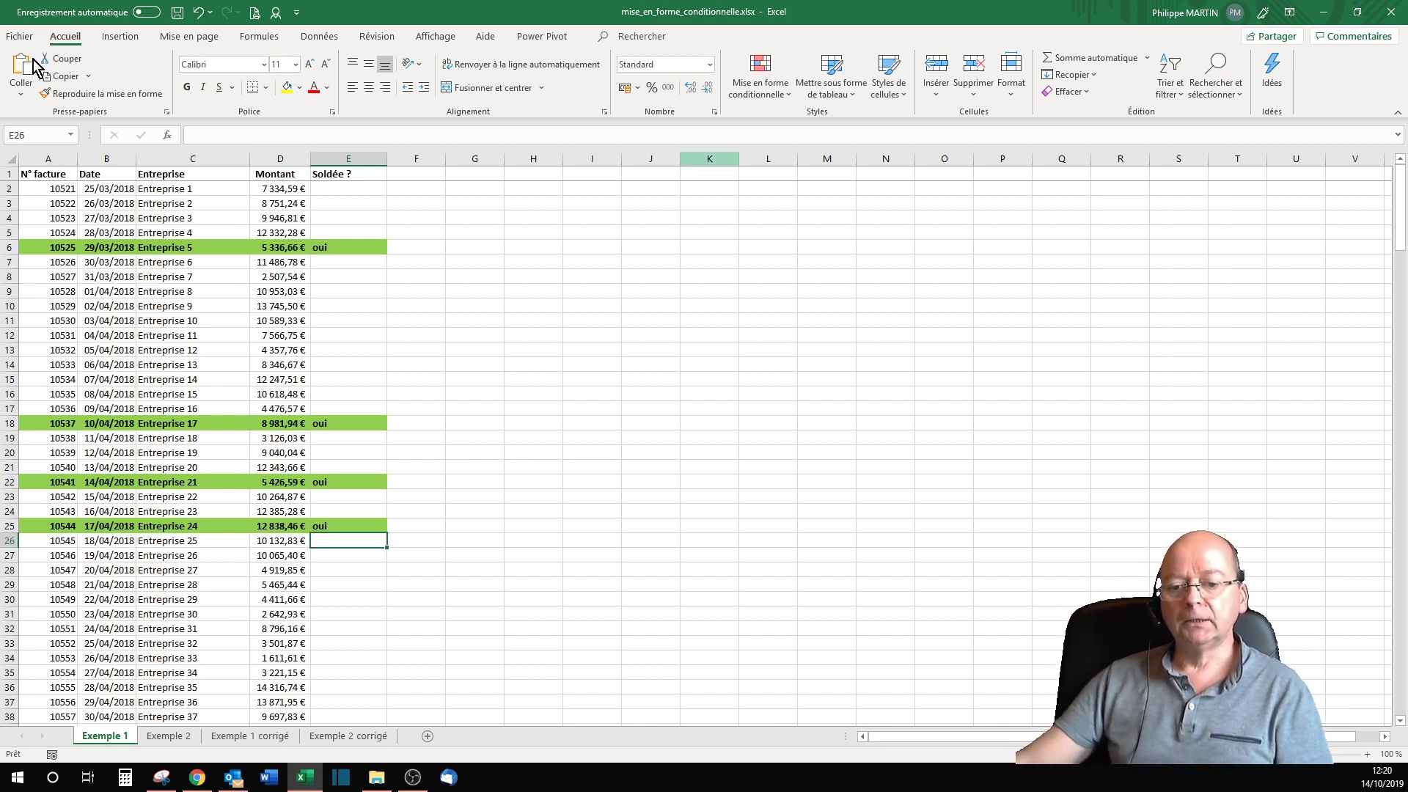
# - Switch to the Exemple 2 sheet and examine the Montant, Règlement and Solde restant dû cells of row 2
pyautogui.keyDown('ctrl'); pyautogui.click(173, 735); pyautogui.keyUp('ctrl')
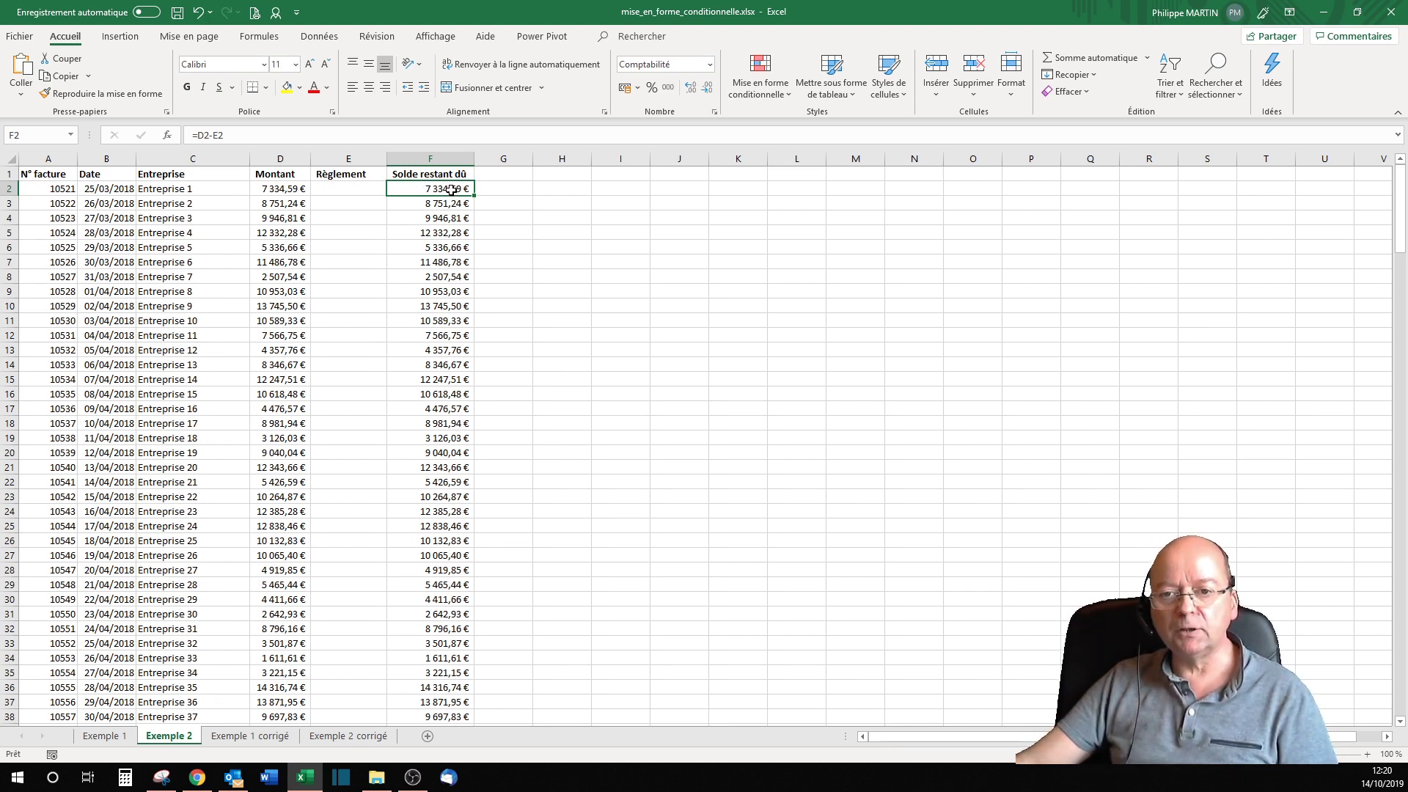
pyautogui.click(281, 190)
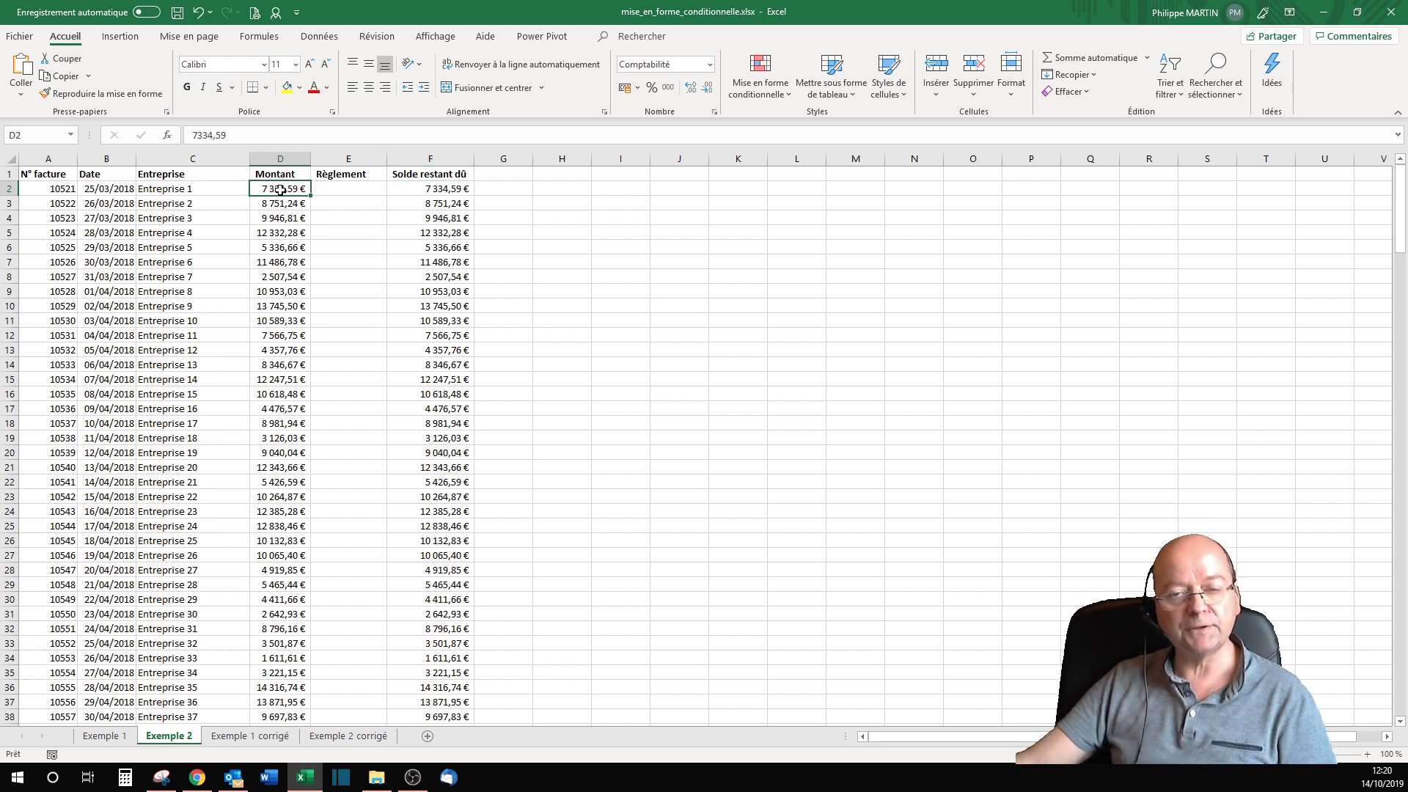
pyautogui.click(371, 190)
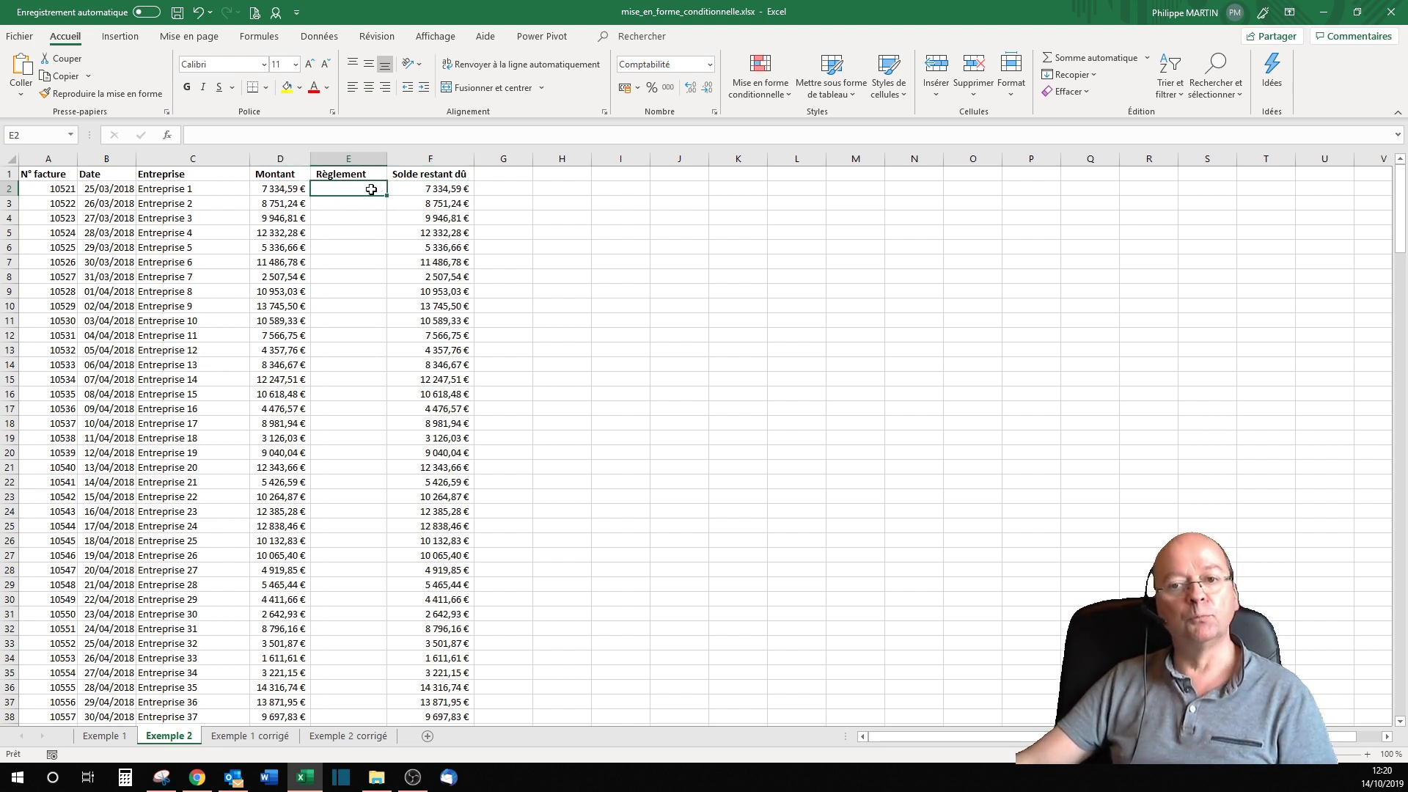
pyautogui.click(443, 190)
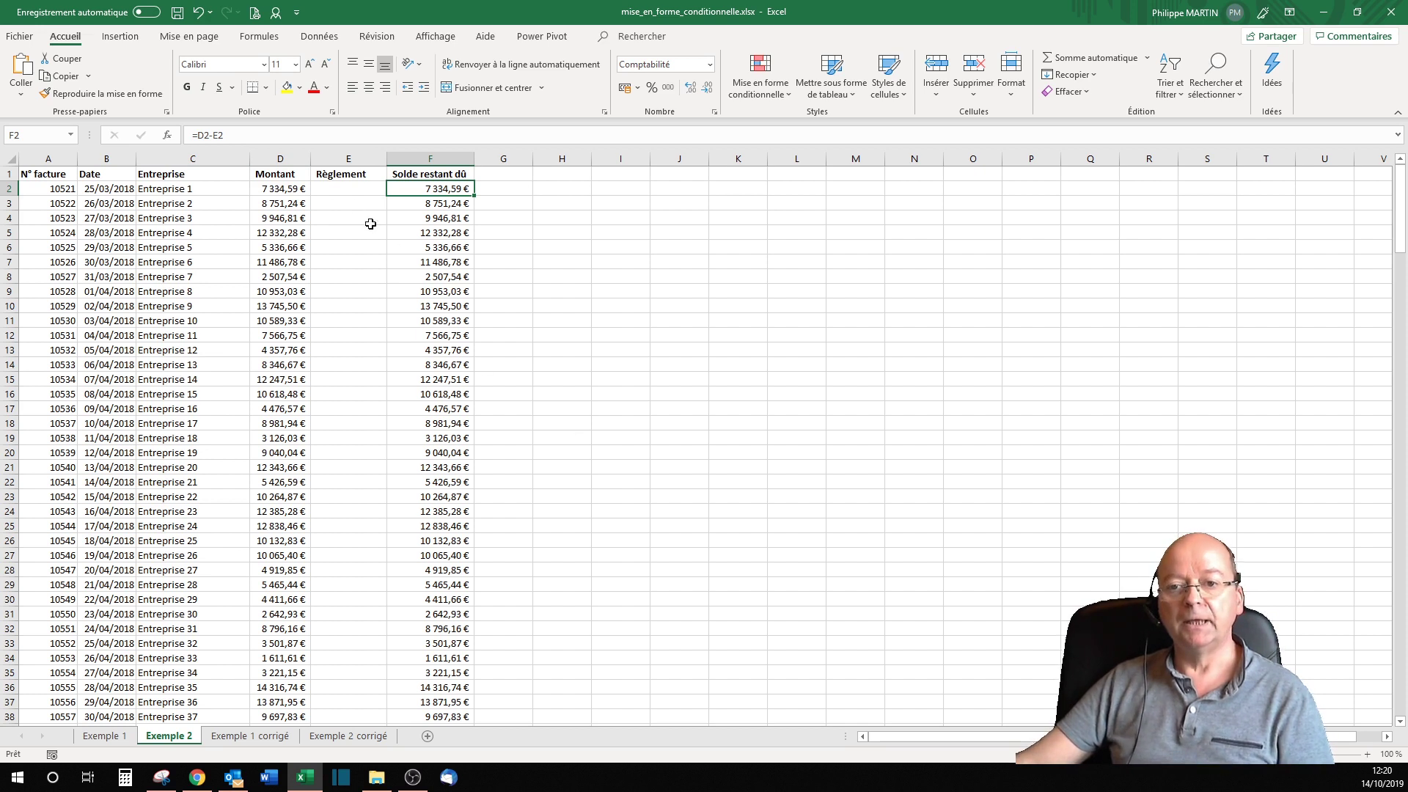
pyautogui.click(345, 192)
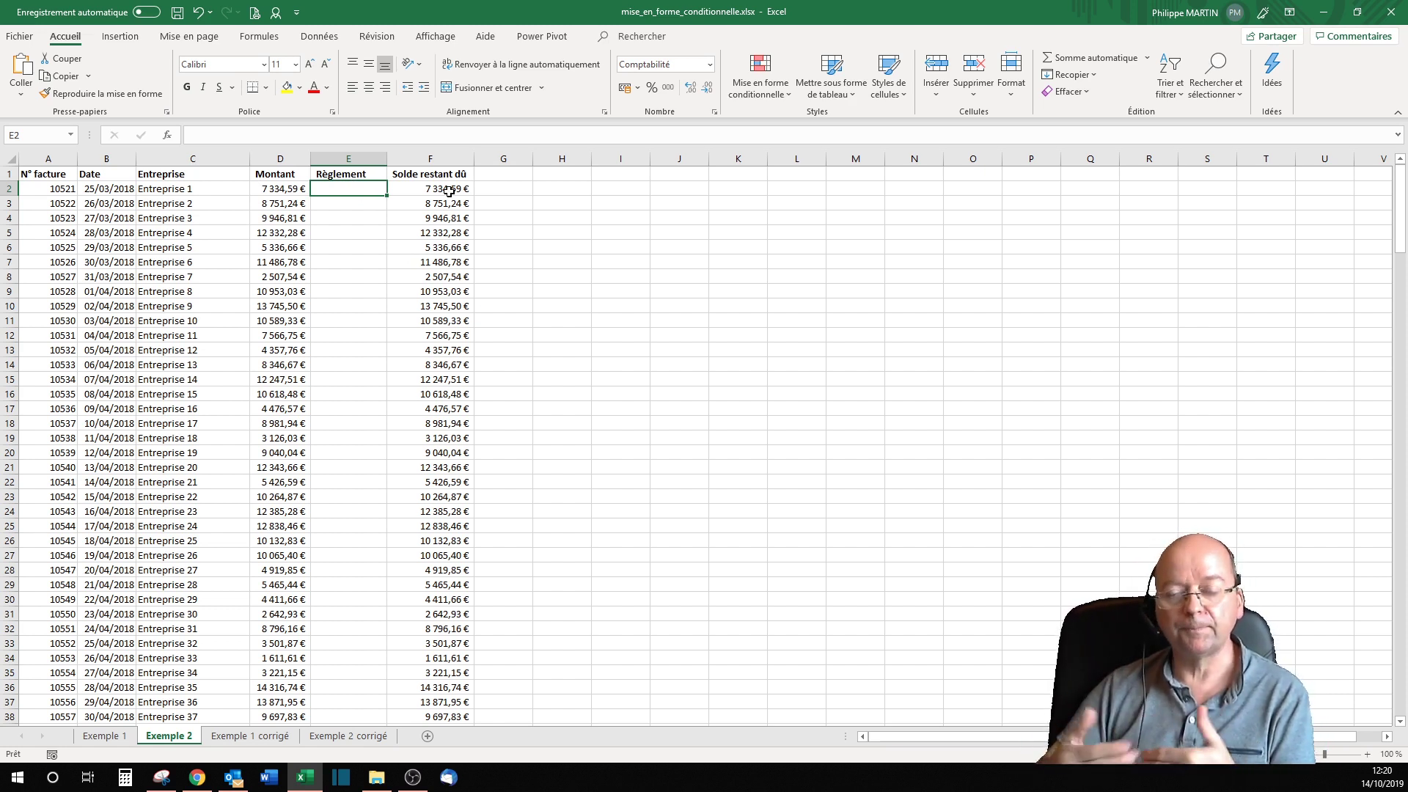
# - Select the invoice rows A2:F235 on Exemple 2 and start a new formula-based conditional formatting rule
pyautogui.click(48, 189)
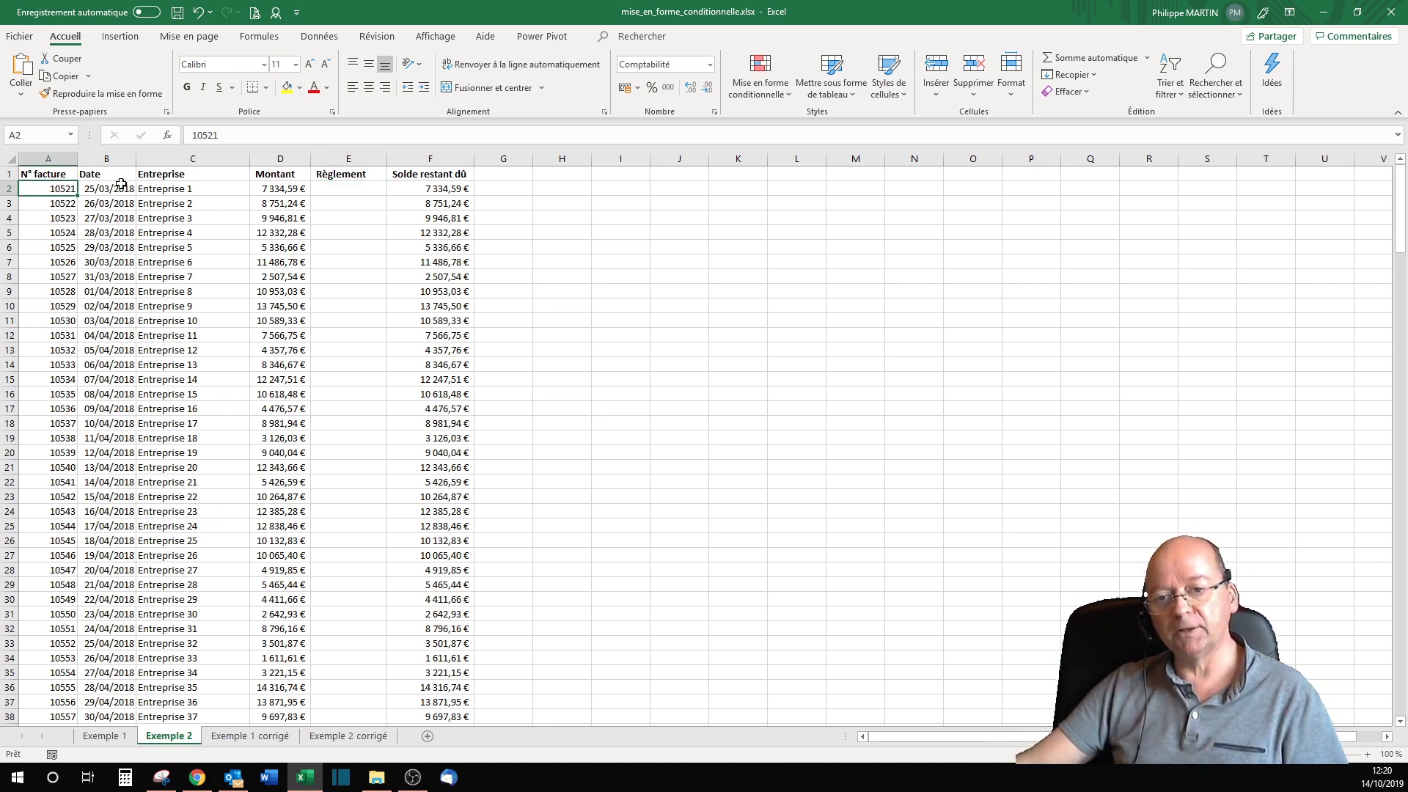
pyautogui.moveTo(121, 184); pyautogui.dragTo(459, 700)
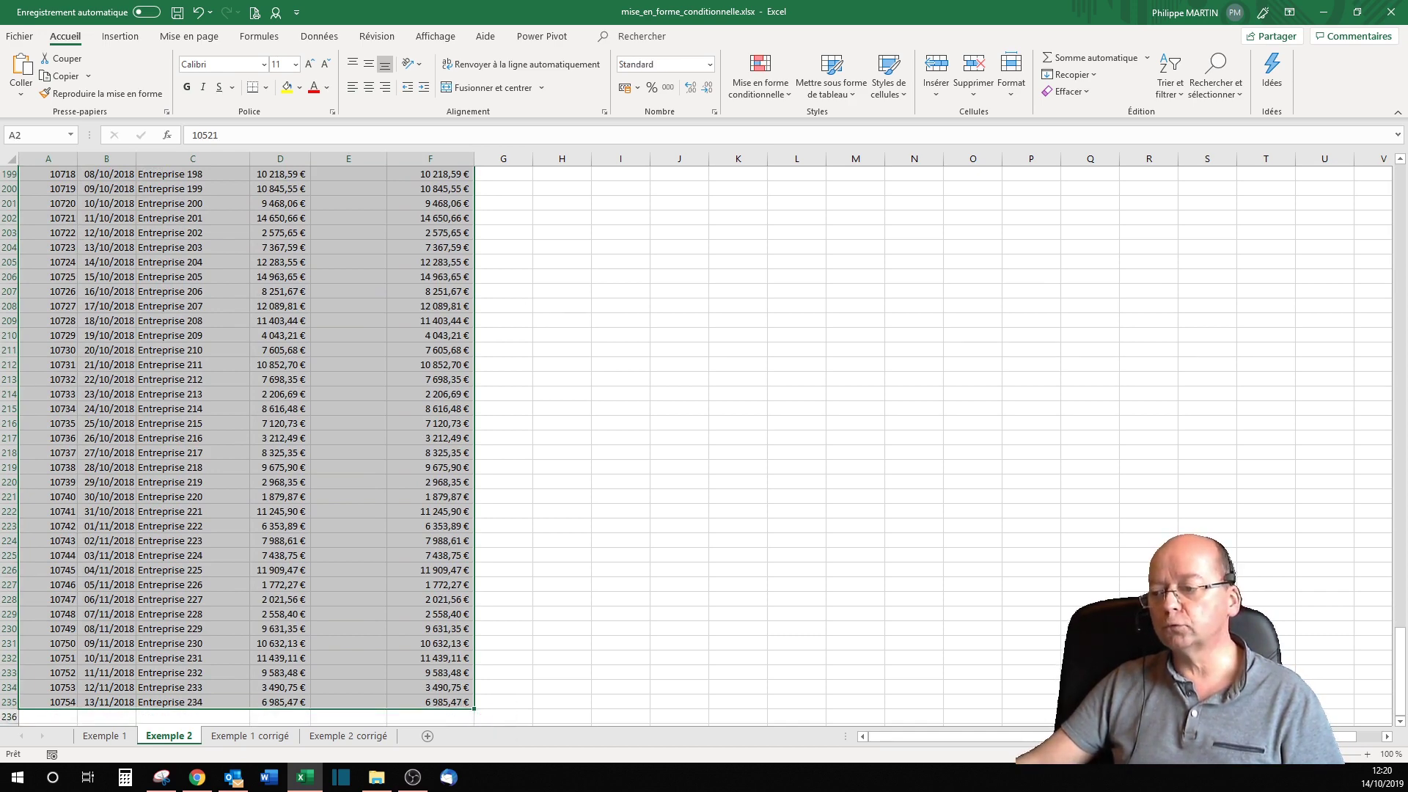
pyautogui.click(1400, 660)
pyautogui.moveTo(1377, 209); pyautogui.dragTo(1377, 209)
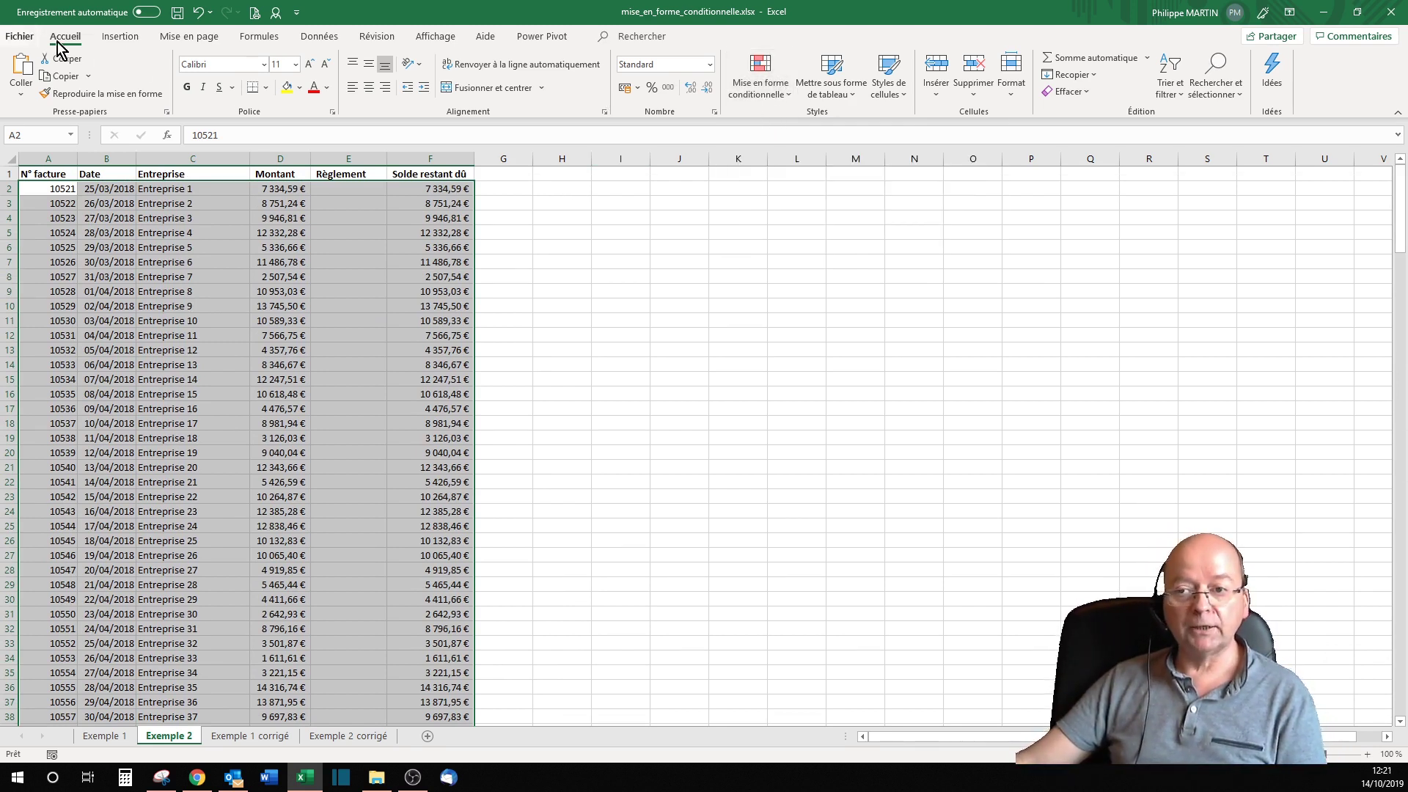
pyautogui.click(769, 92)
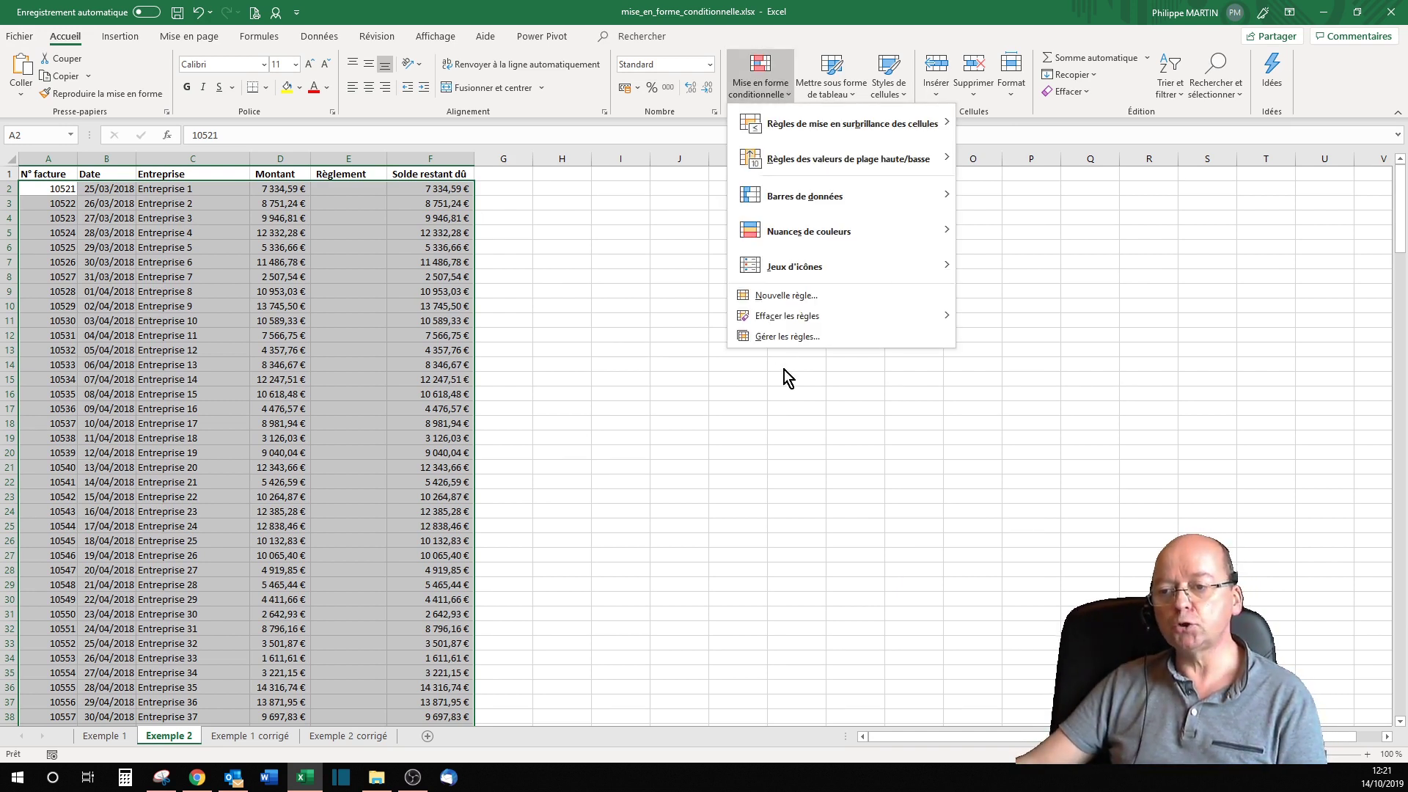
pyautogui.click(786, 295)
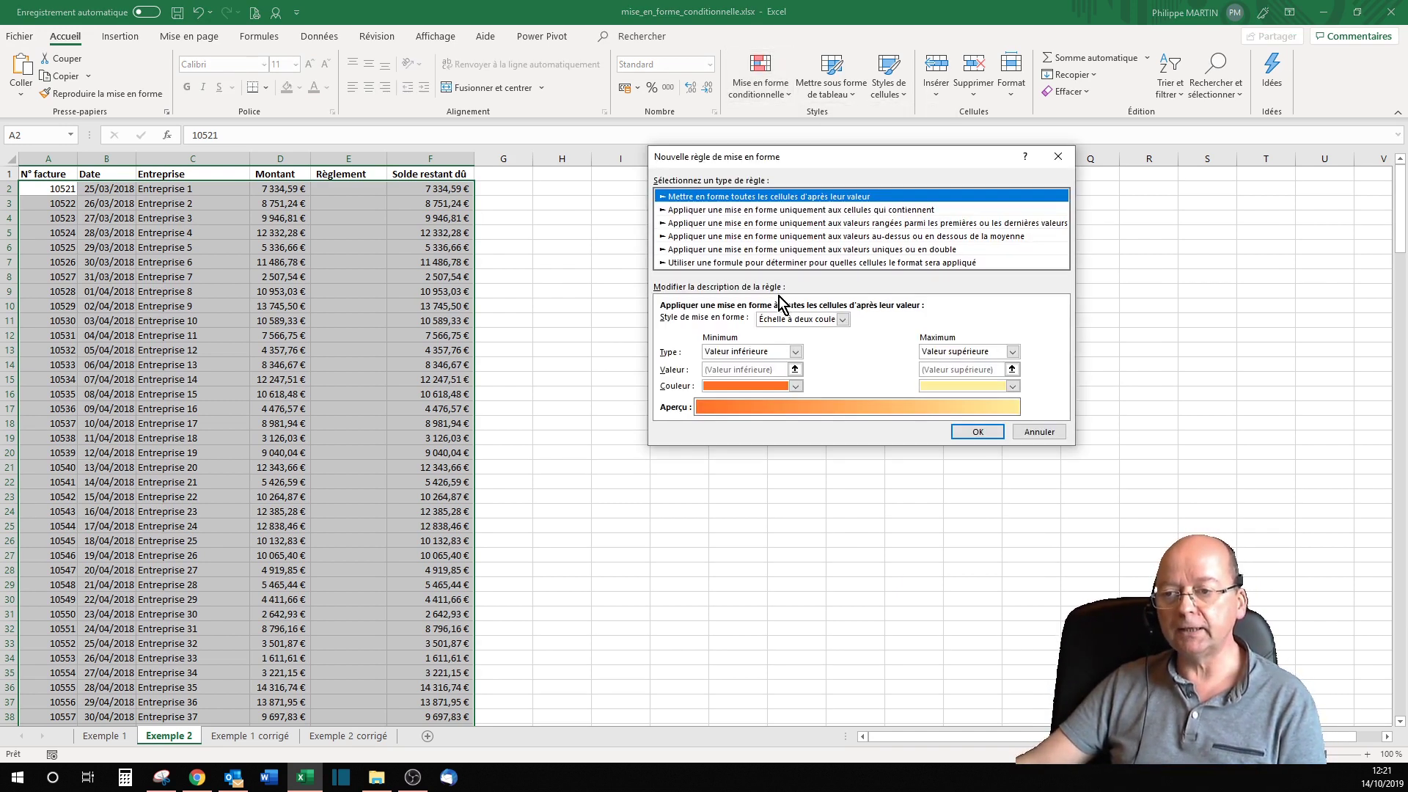
pyautogui.click(706, 263)
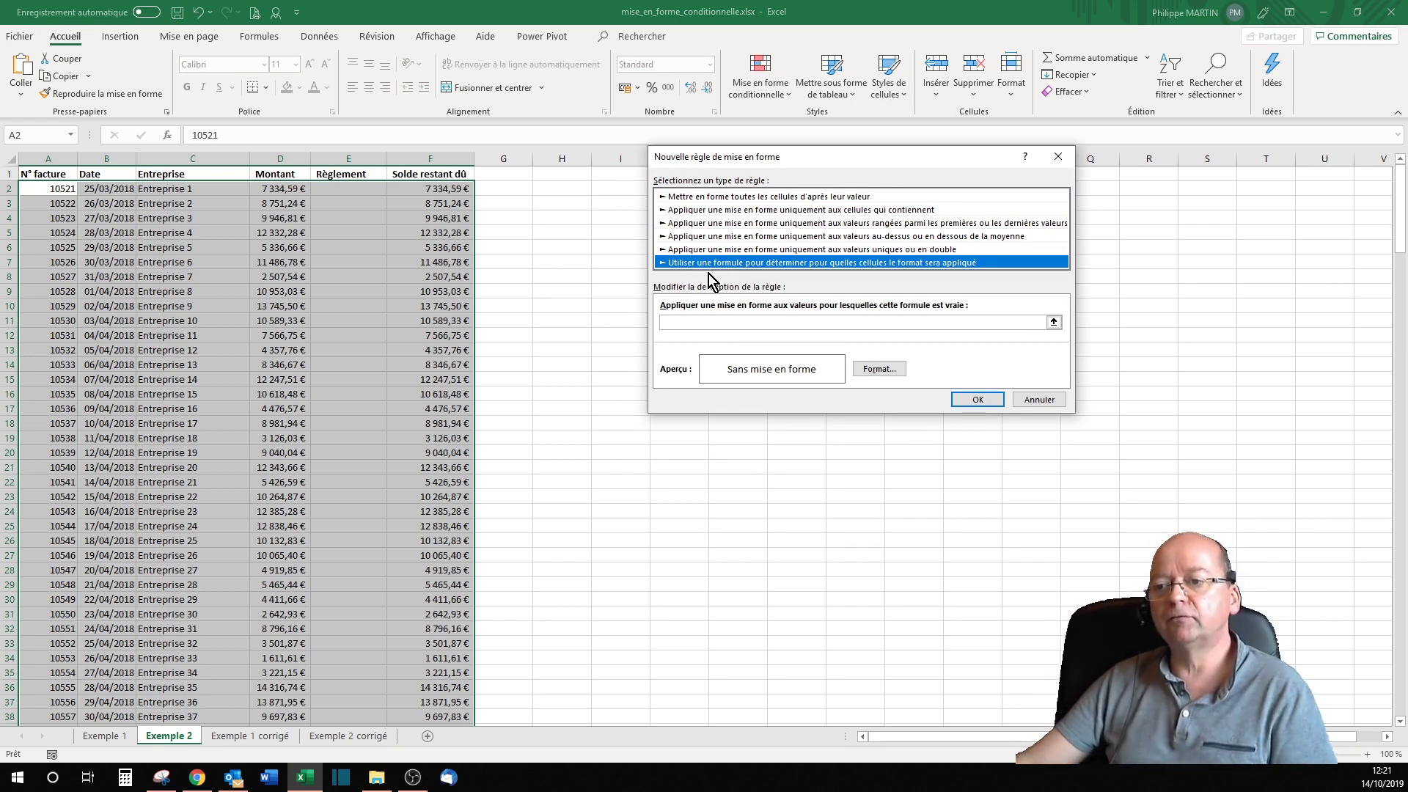
# - Enter =$F2=0 as the rule's formula, keeping only column F of the Solde restant dû reference absolute
pyautogui.click(704, 322)
pyautogui.write('=')
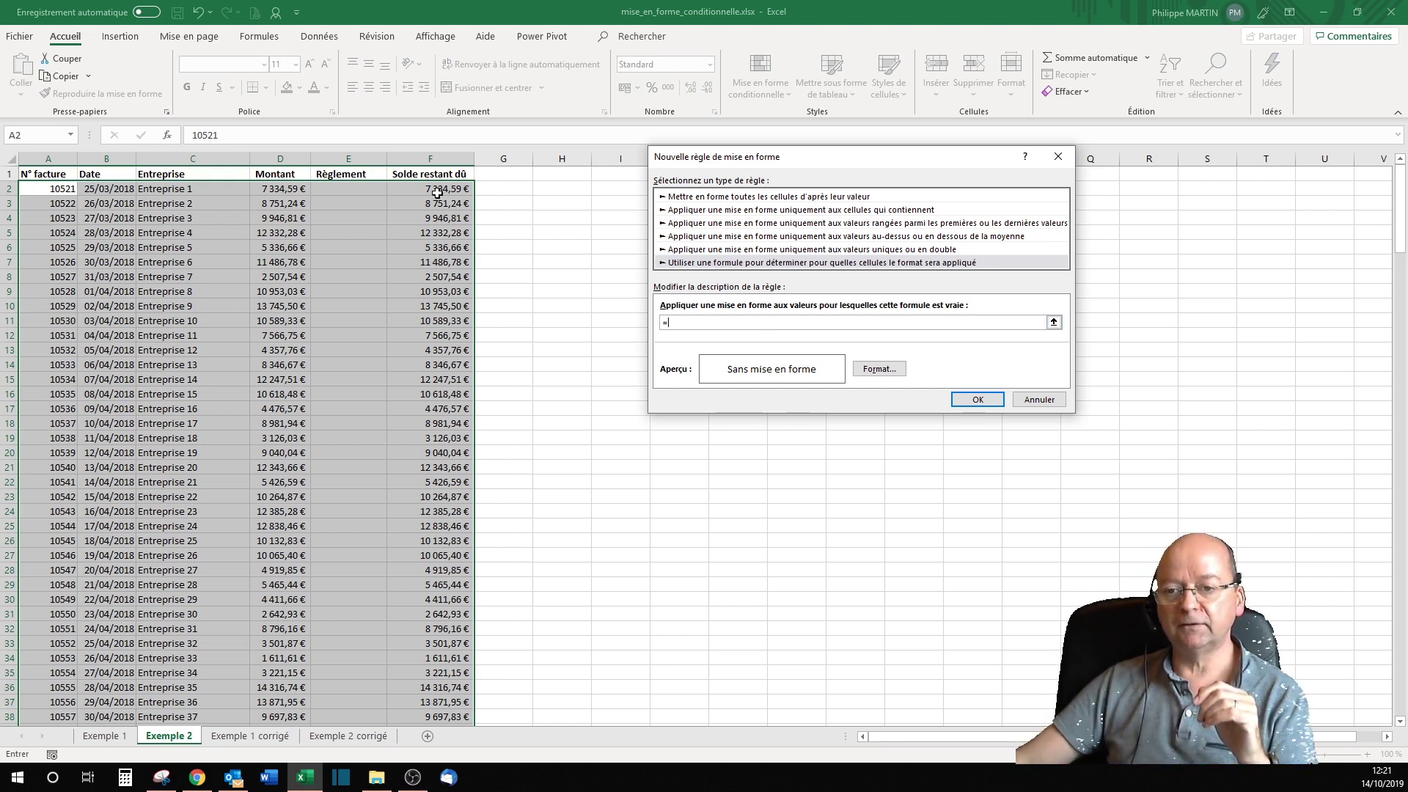
pyautogui.click(469, 192)
pyautogui.press('F4')
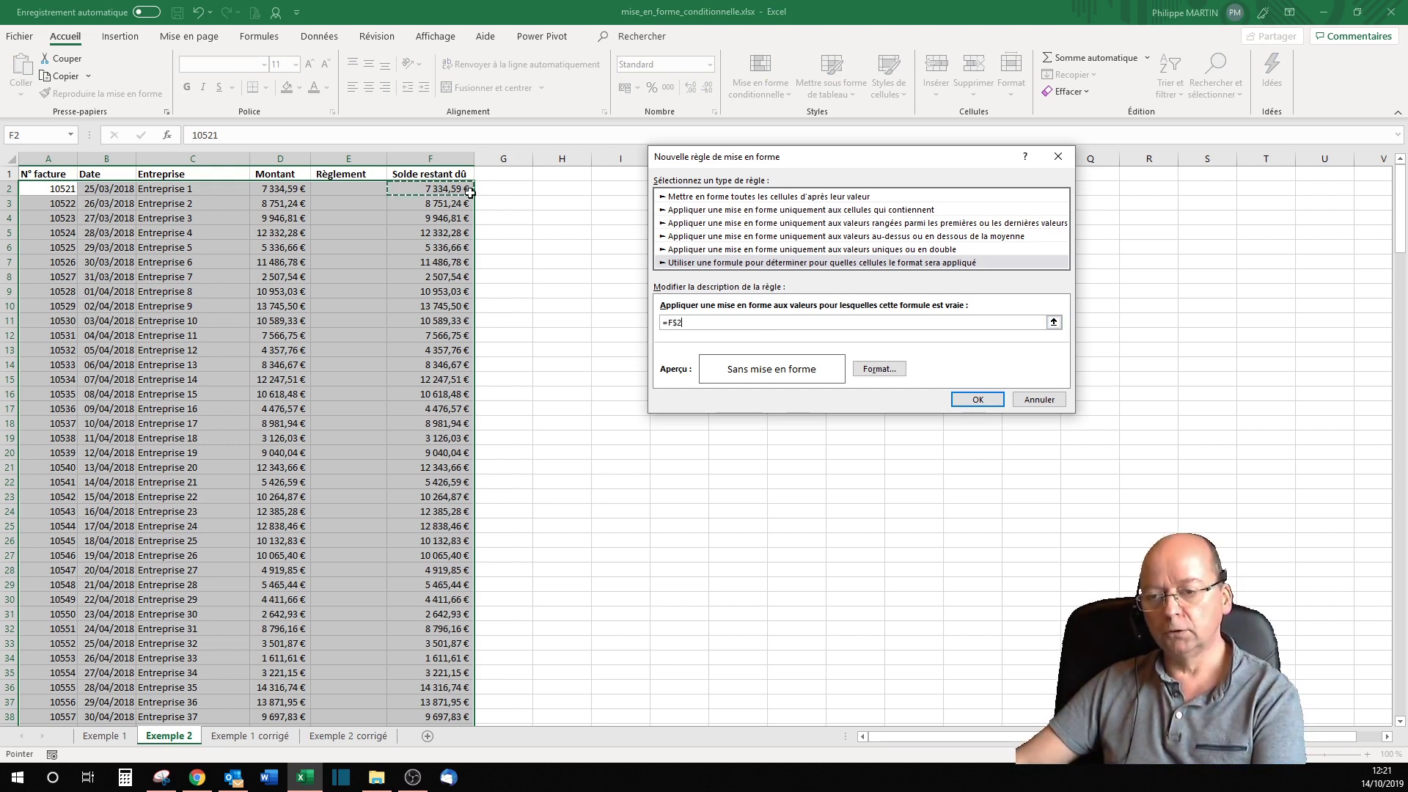
pyautogui.press('F4')
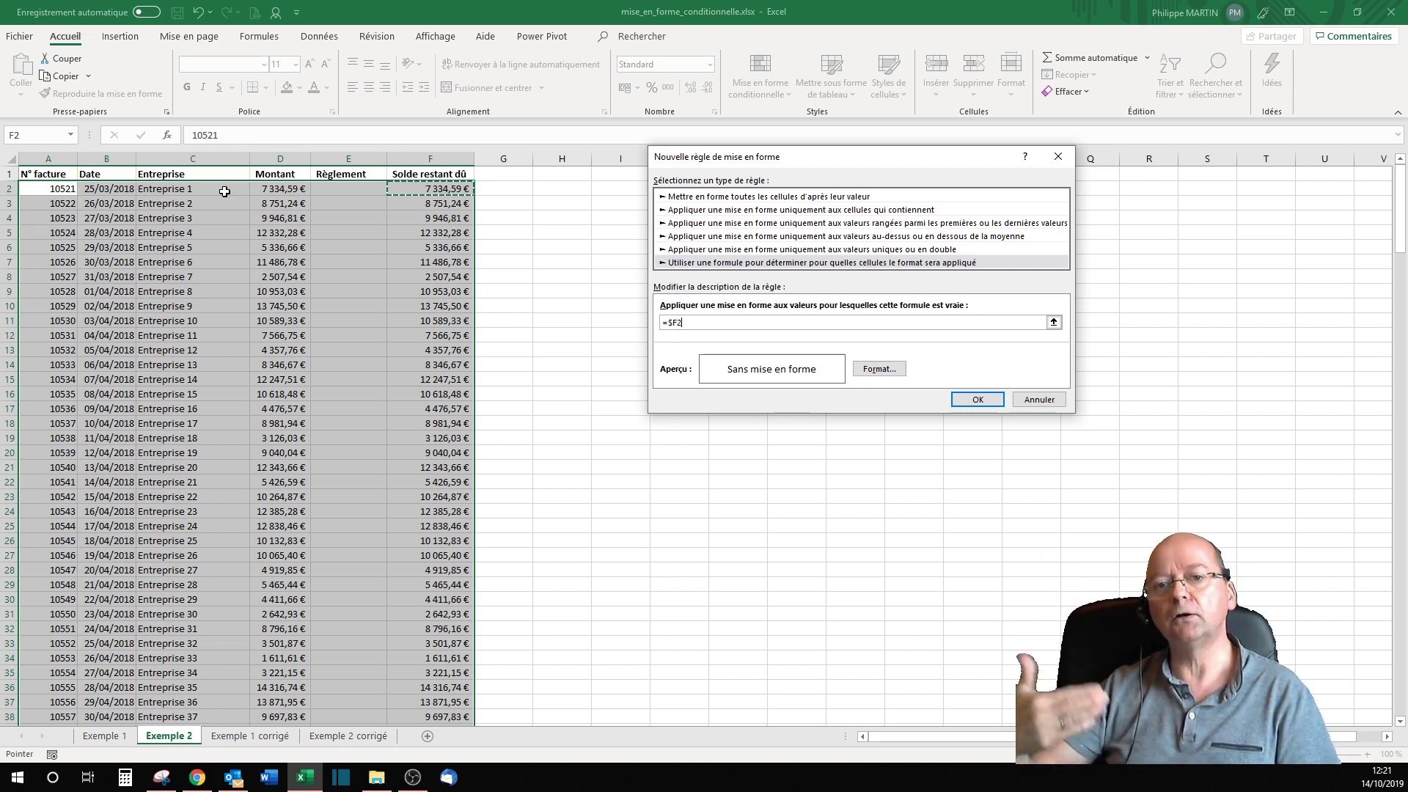
pyautogui.write('=0')
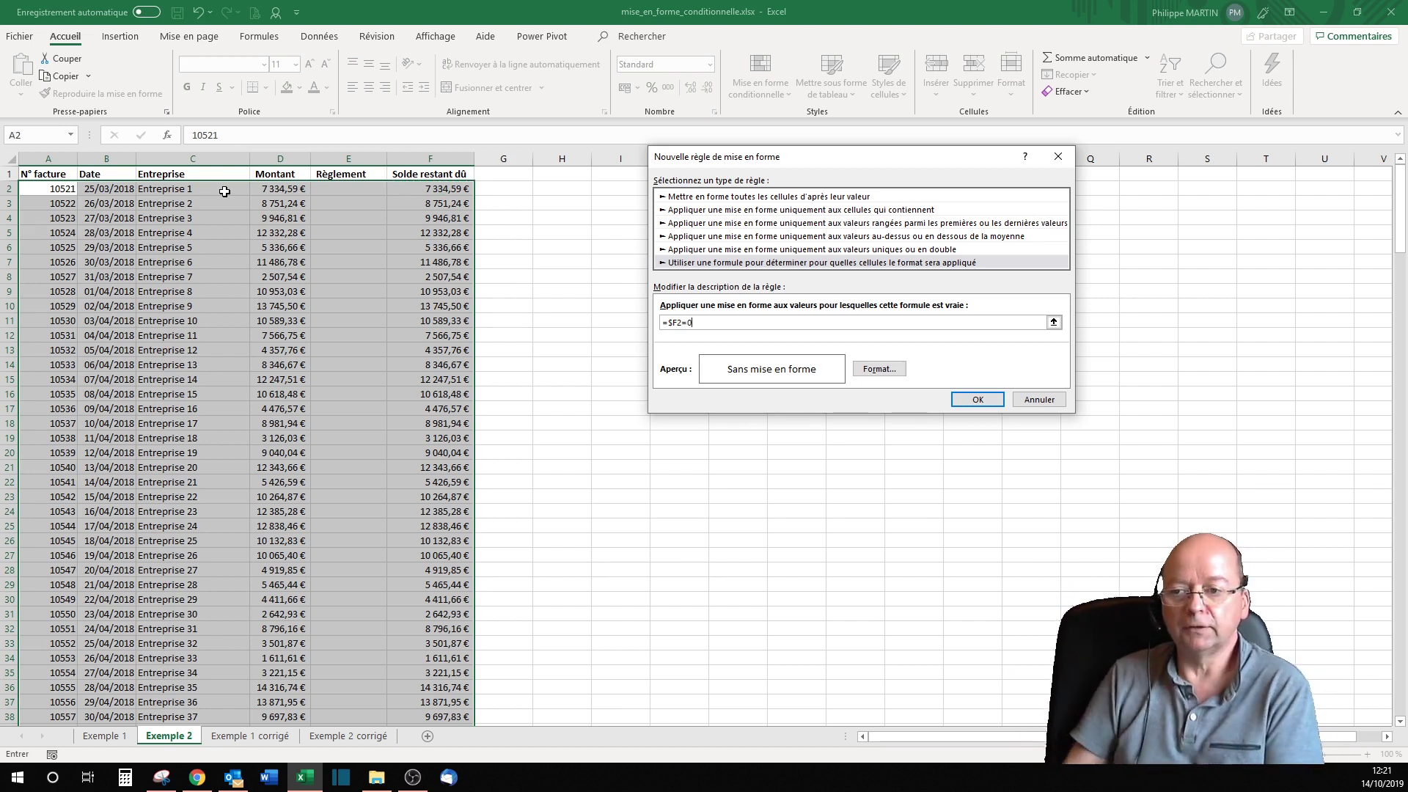
# - Give the rule a light green fill and bold (Gras) font, and apply it to the selected invoice rows
pyautogui.click(884, 364)
pyautogui.click(808, 120)
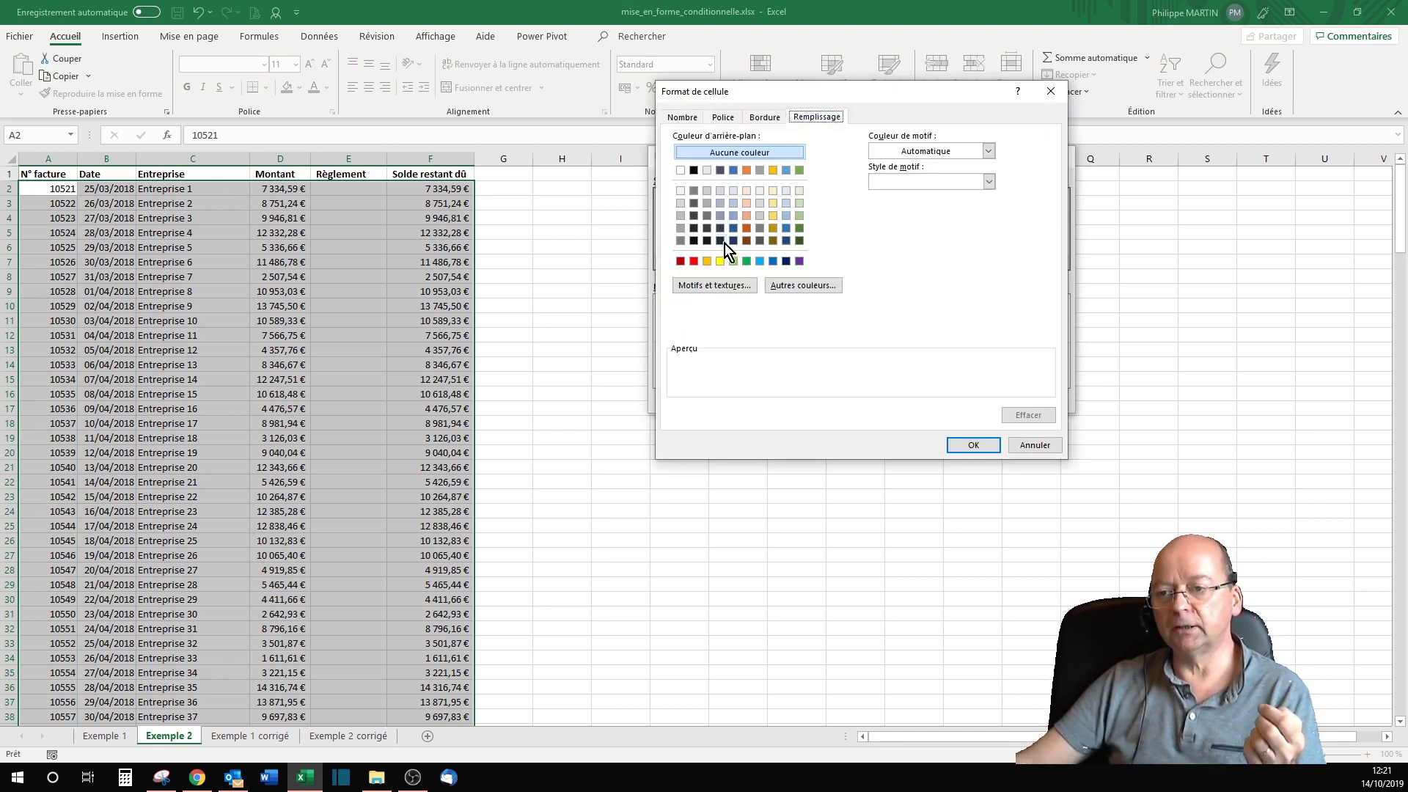
pyautogui.click(734, 261)
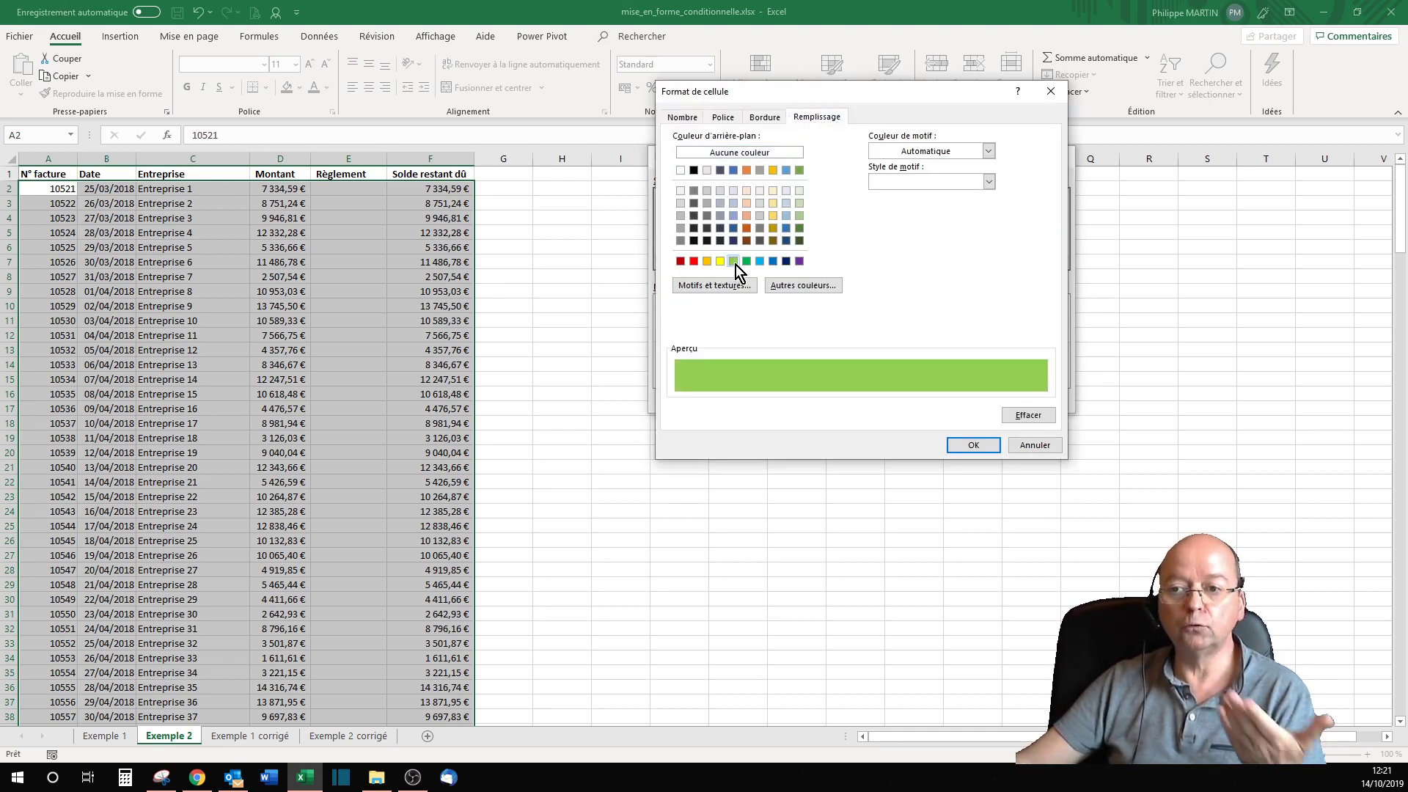
pyautogui.click(730, 116)
pyautogui.click(889, 184)
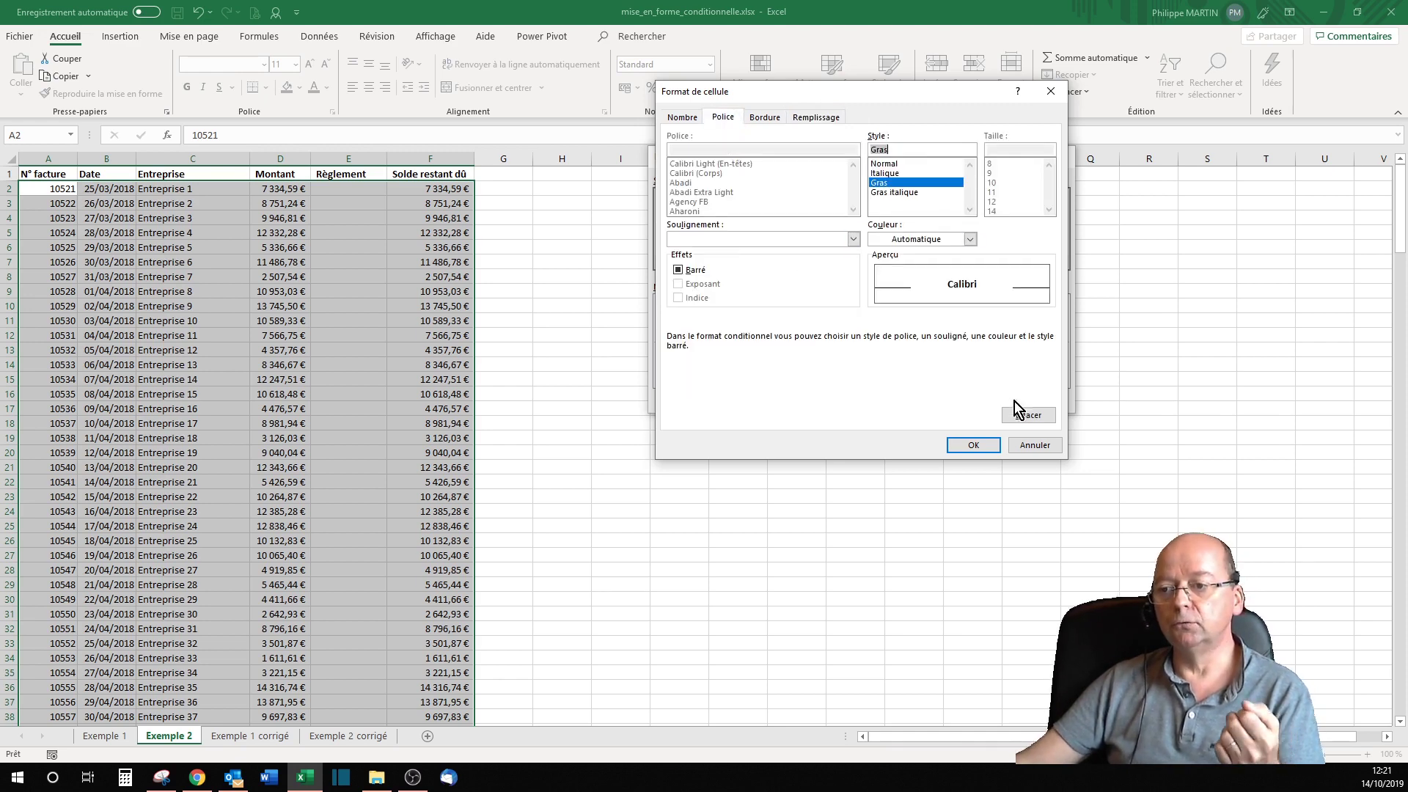
pyautogui.click(978, 444)
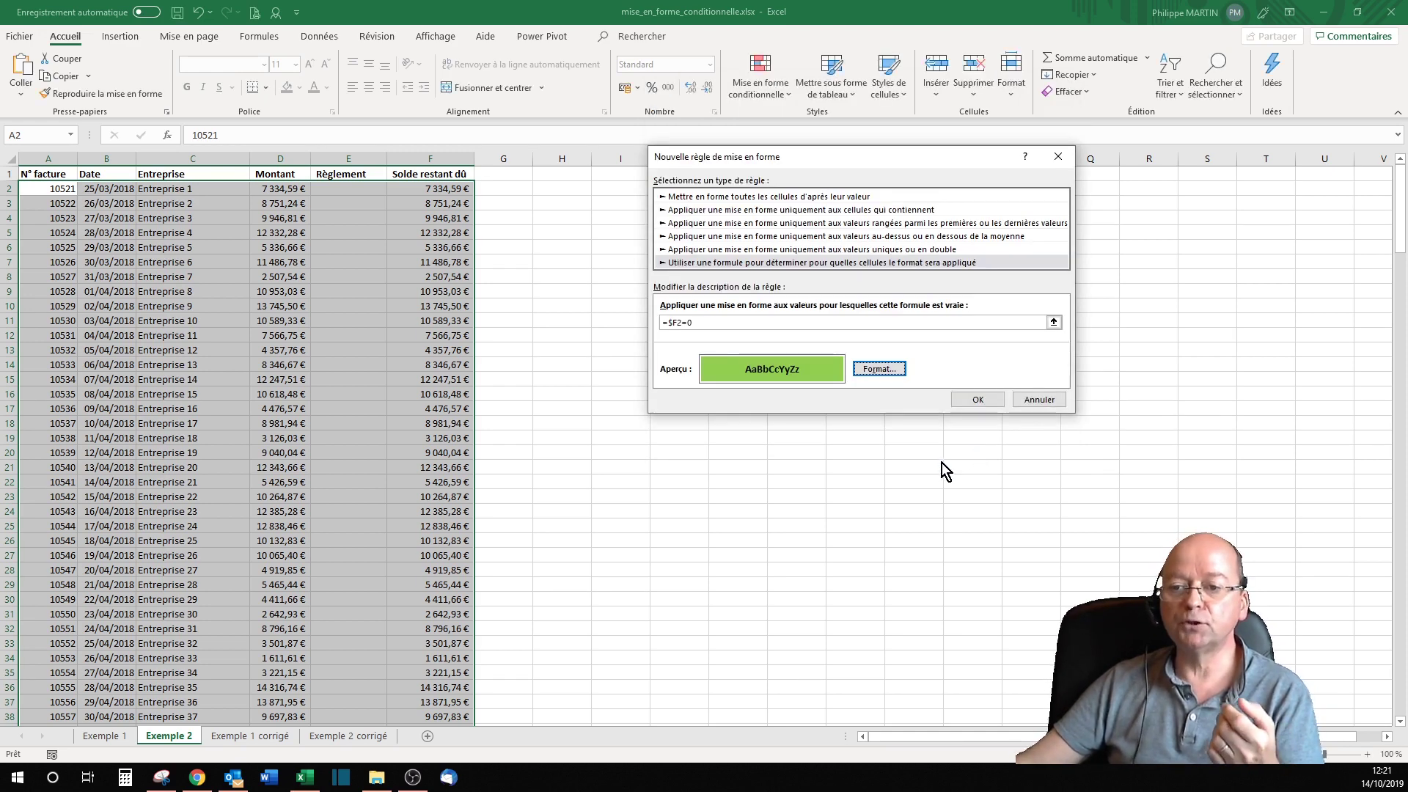
pyautogui.click(978, 400)
# - Test the rule by entering a full payment of 10953,03 in cell E9 of the Règlement column
pyautogui.click(348, 292)
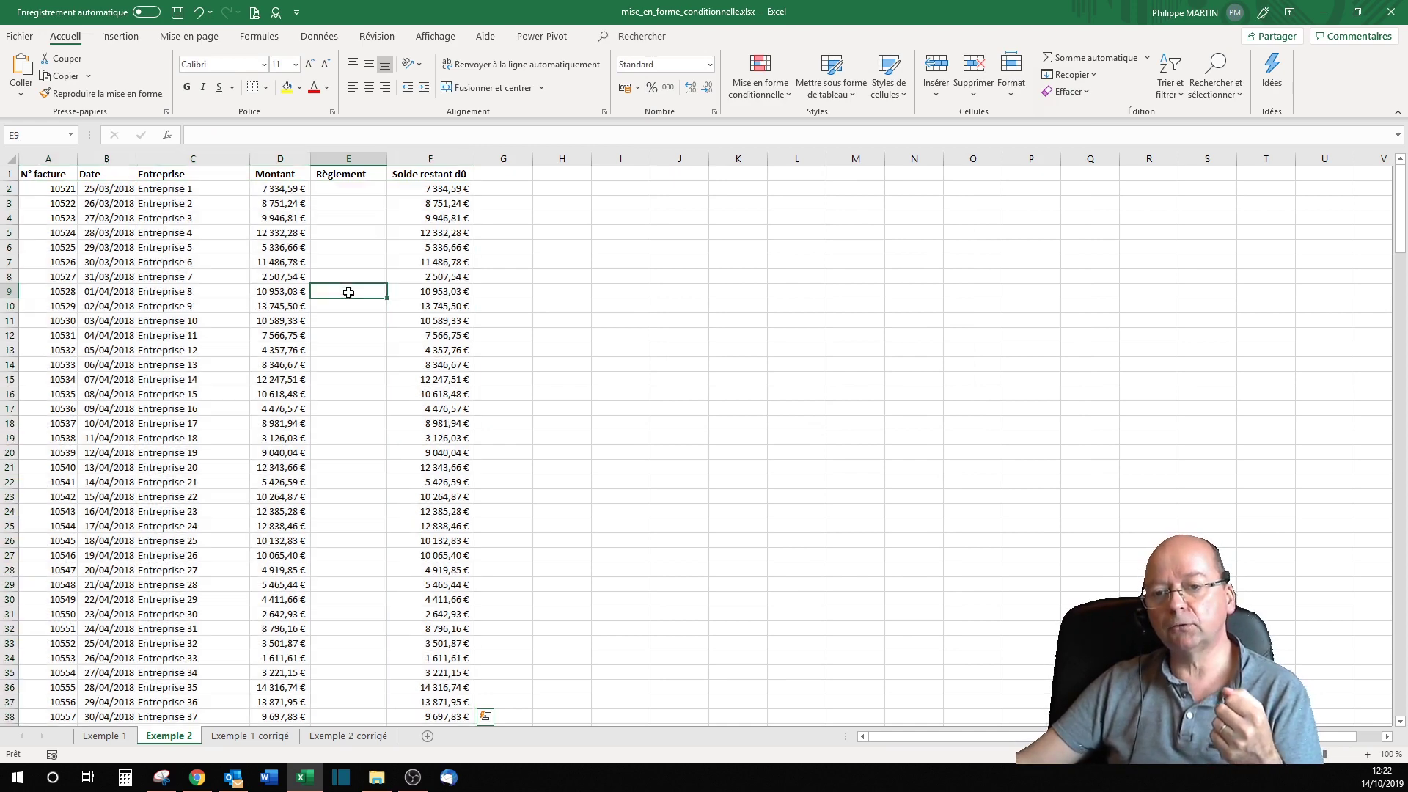
pyautogui.write('10 953')
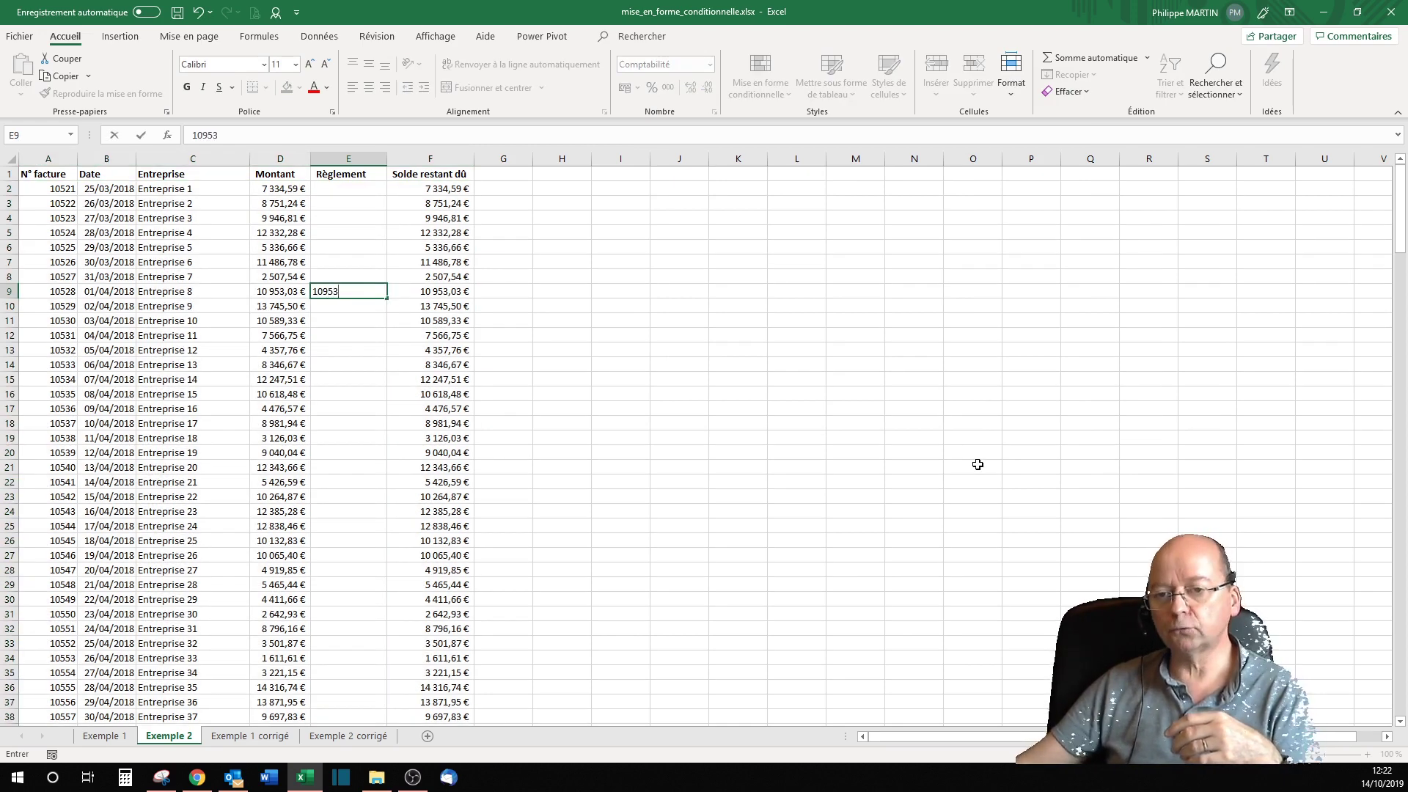
pyautogui.write(',03')
pyautogui.press('Return')
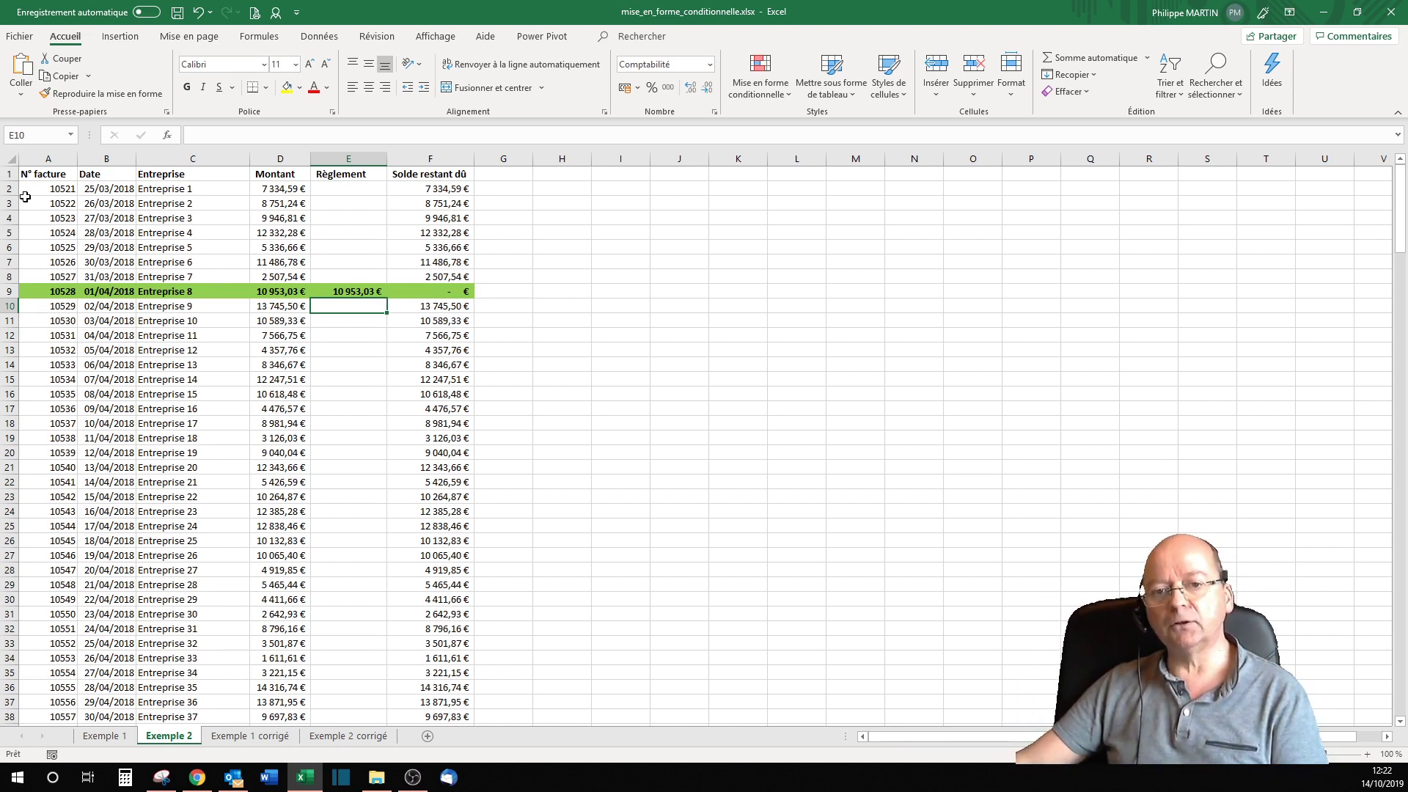
# - Select the invoice rows A2:F235 again and start a second conditional formatting rule that uses a formula
pyautogui.moveTo(28, 190); pyautogui.dragTo(445, 686)
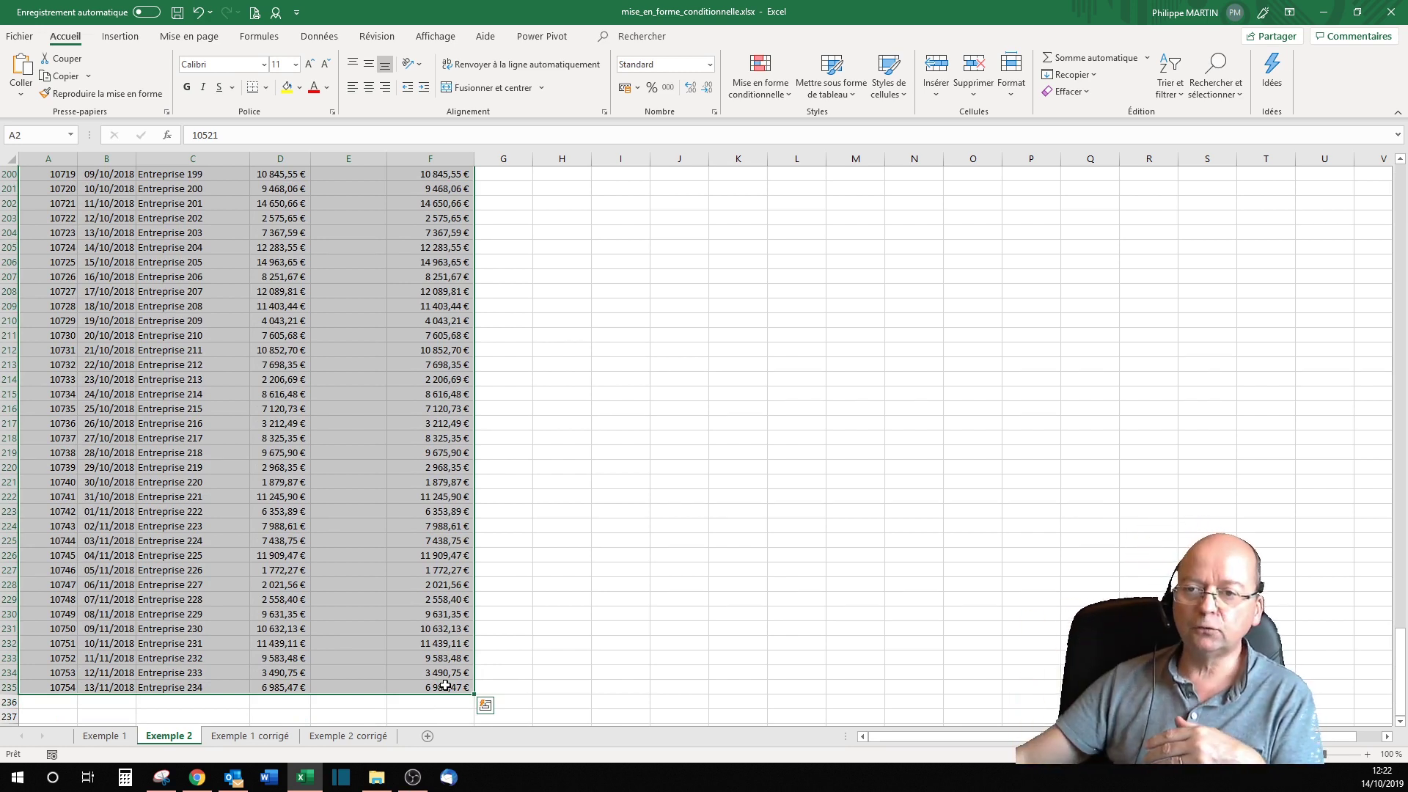
pyautogui.moveTo(1398, 689); pyautogui.dragTo(1399, 168)
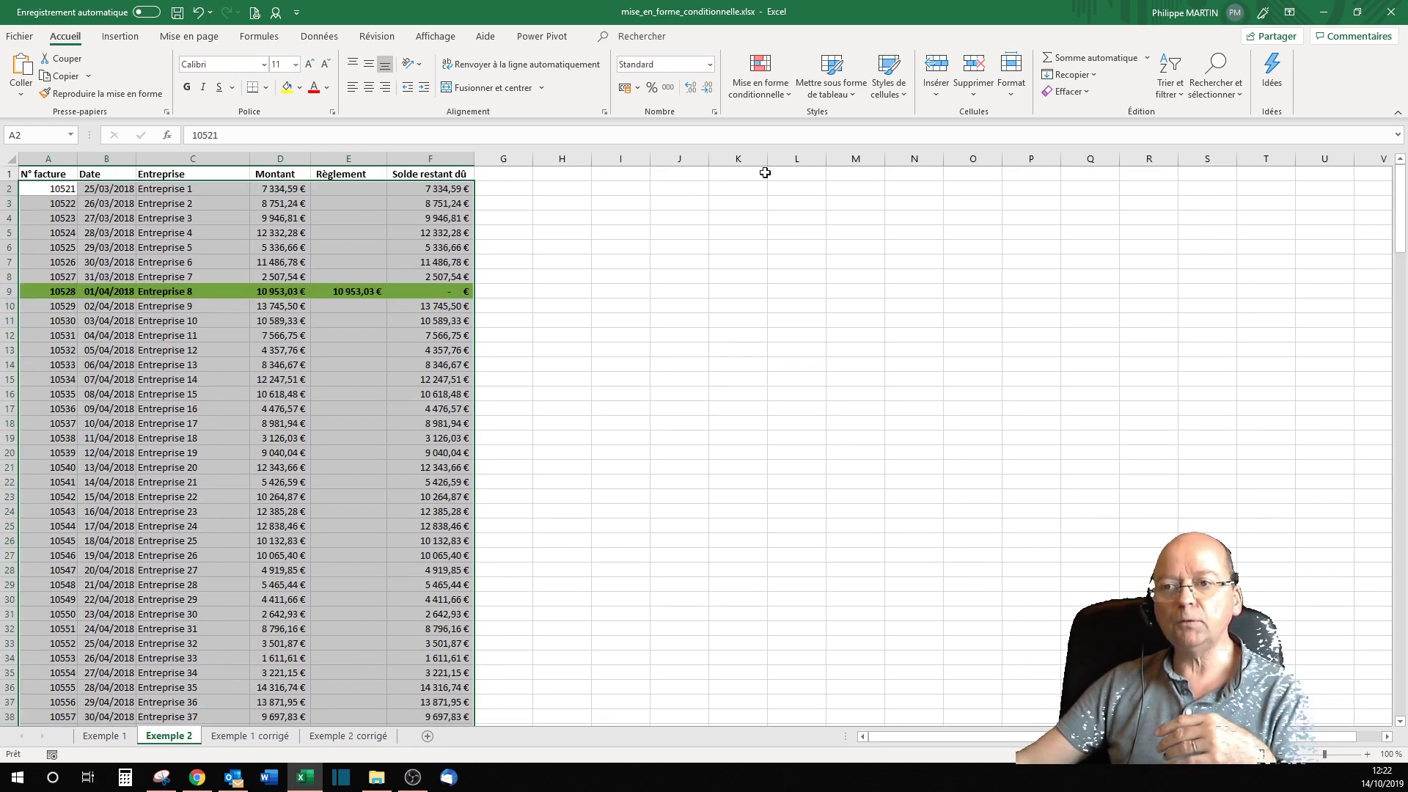
pyautogui.click(761, 86)
pyautogui.moveTo(802, 129)
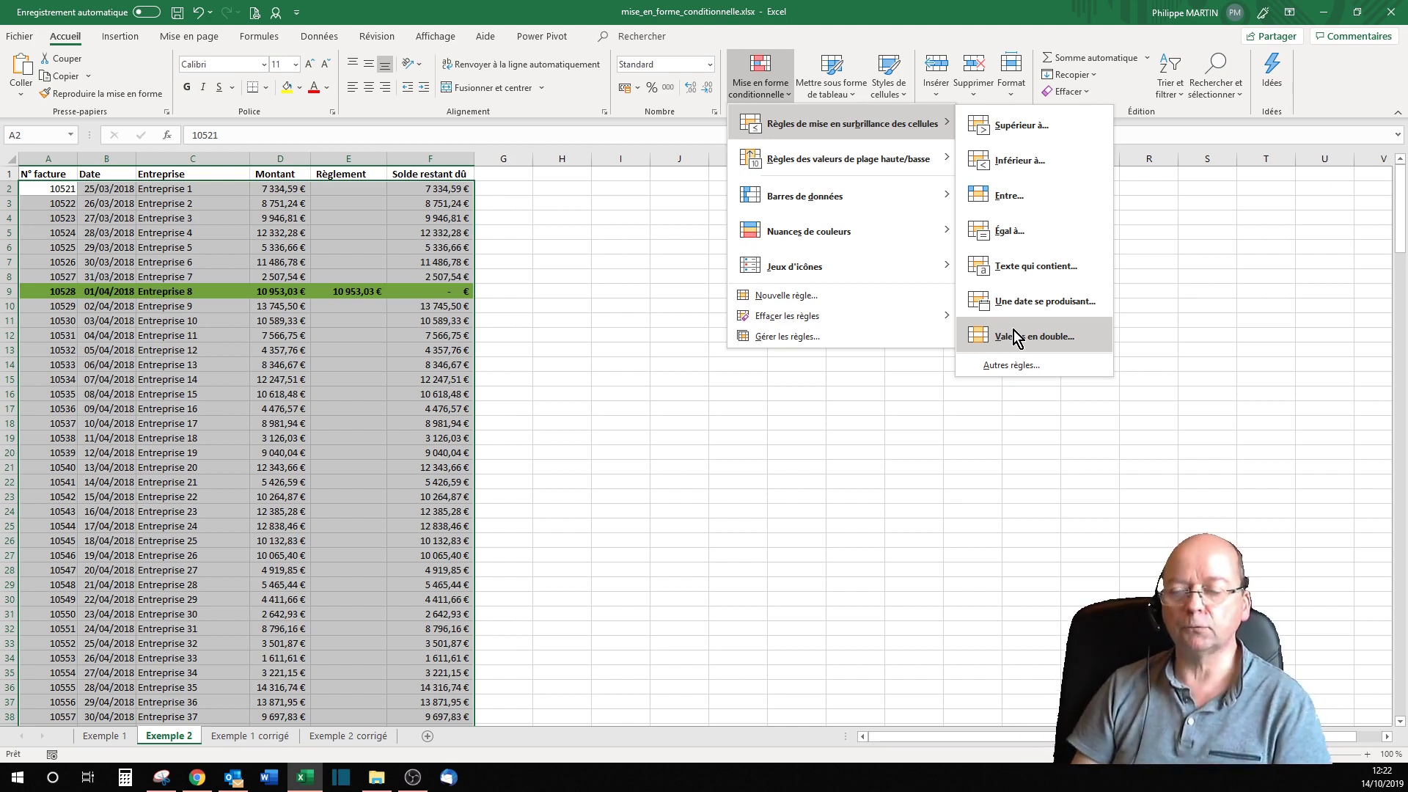
pyautogui.click(771, 300)
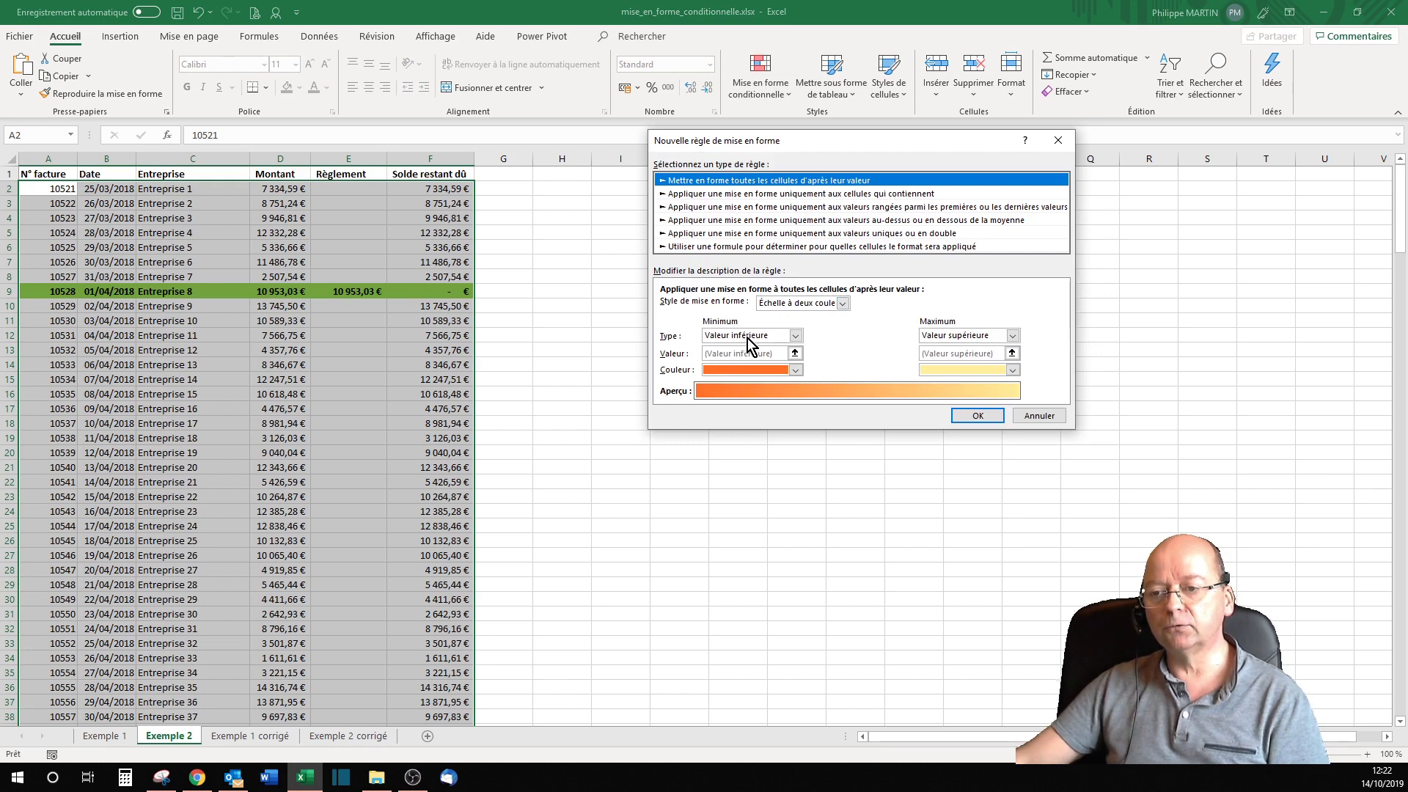
pyautogui.click(727, 244)
pyautogui.click(724, 305)
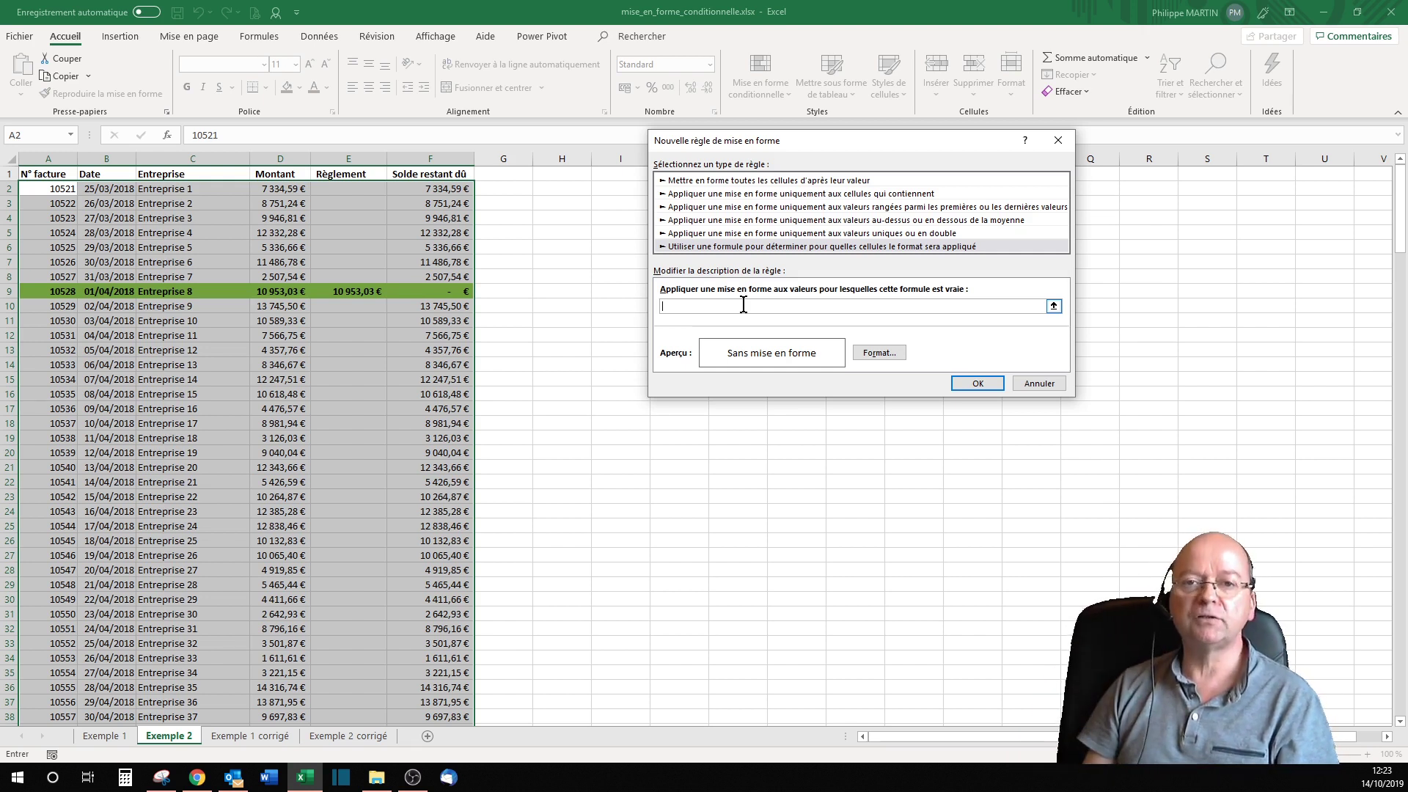
# - Begin the rule's formula with the ET function and its first condition, =et($E2>0; for the Règlement column
pyautogui.write('=')
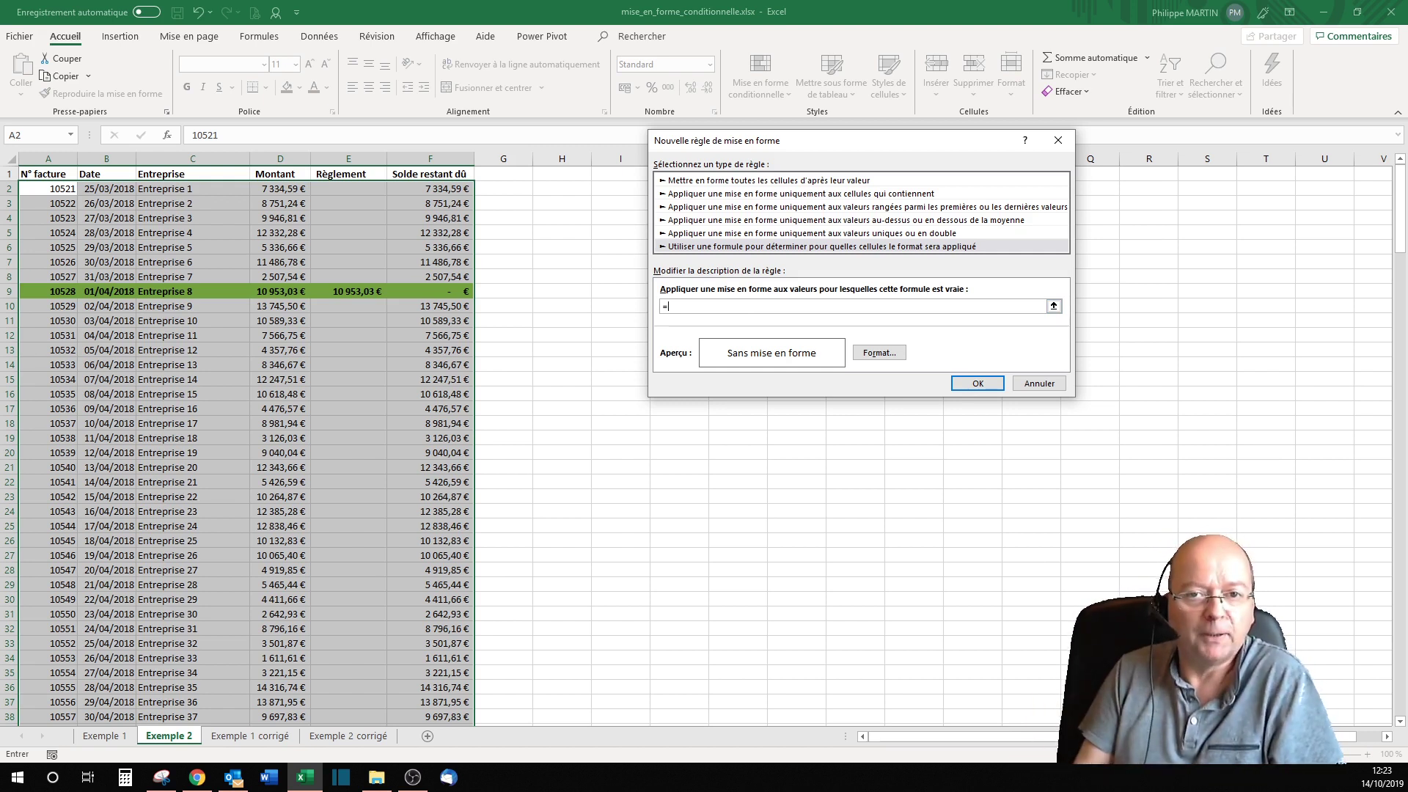
pyautogui.write('et(')
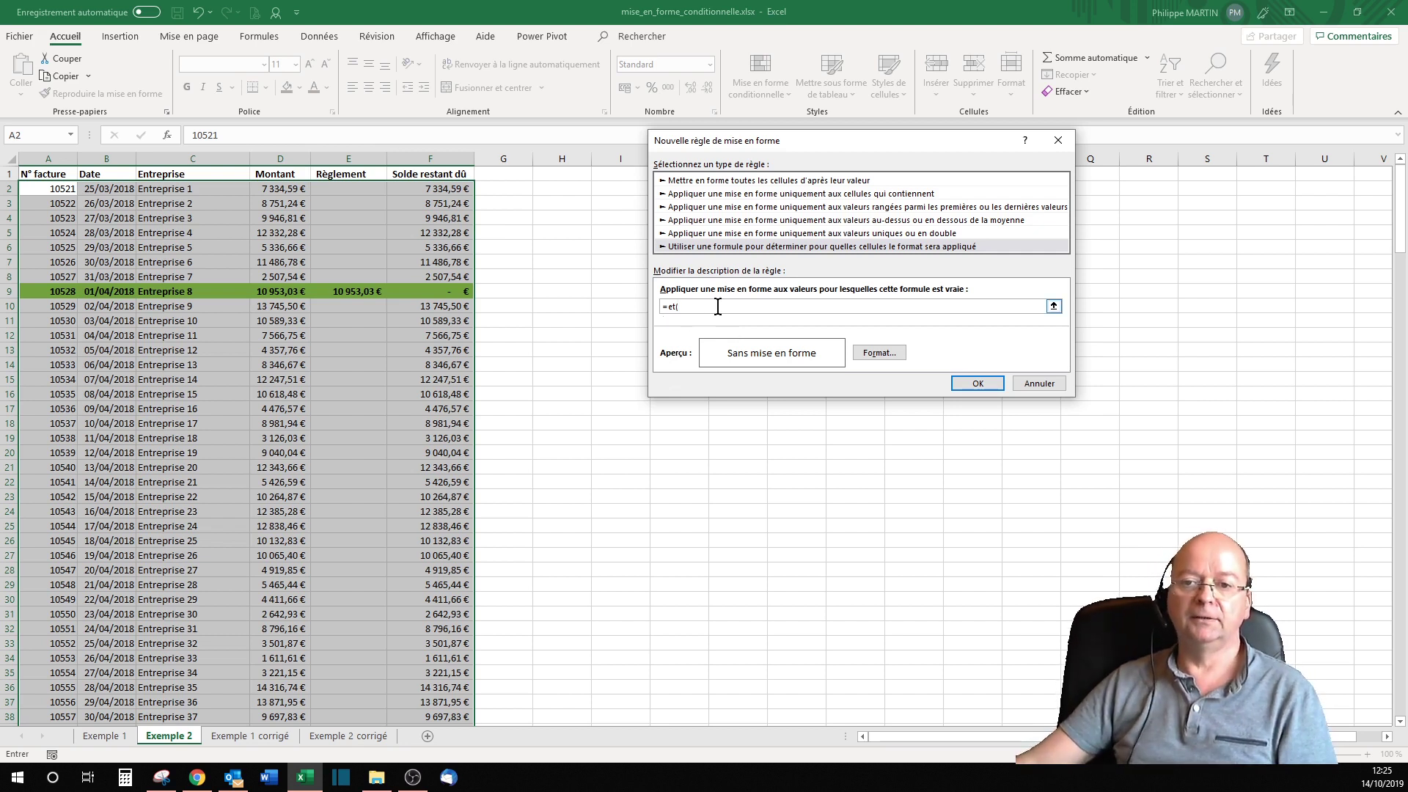
pyautogui.click(361, 189)
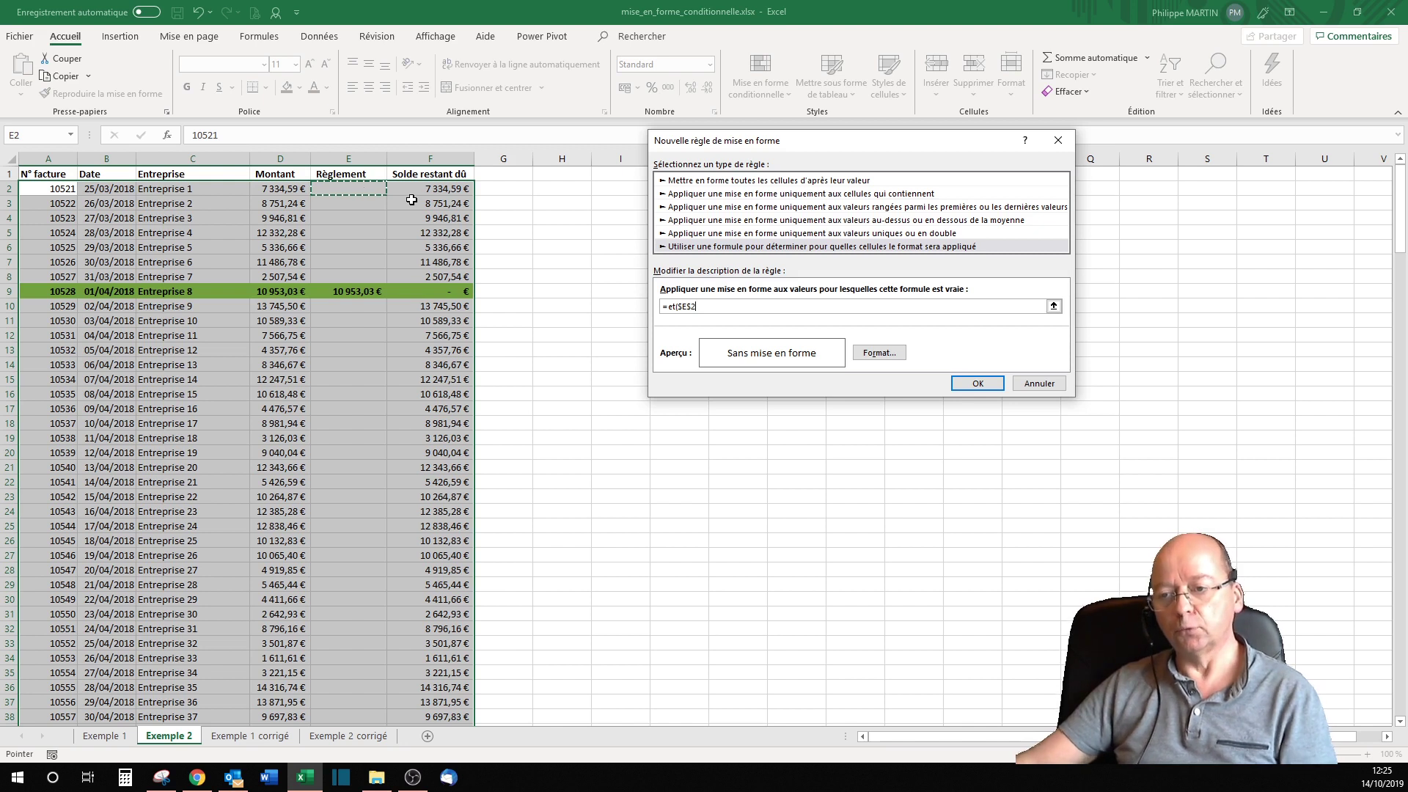
pyautogui.press('F4')
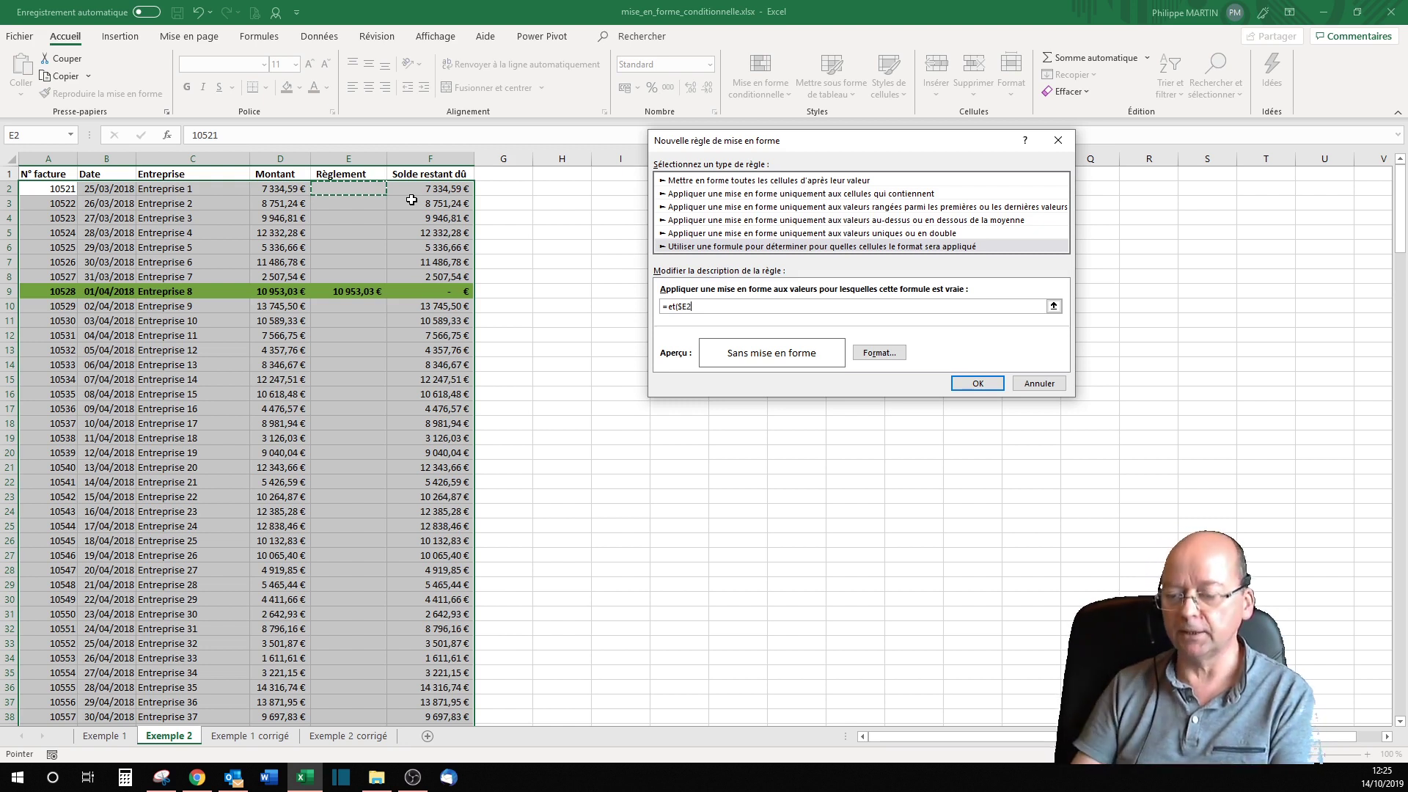
pyautogui.write('<0')
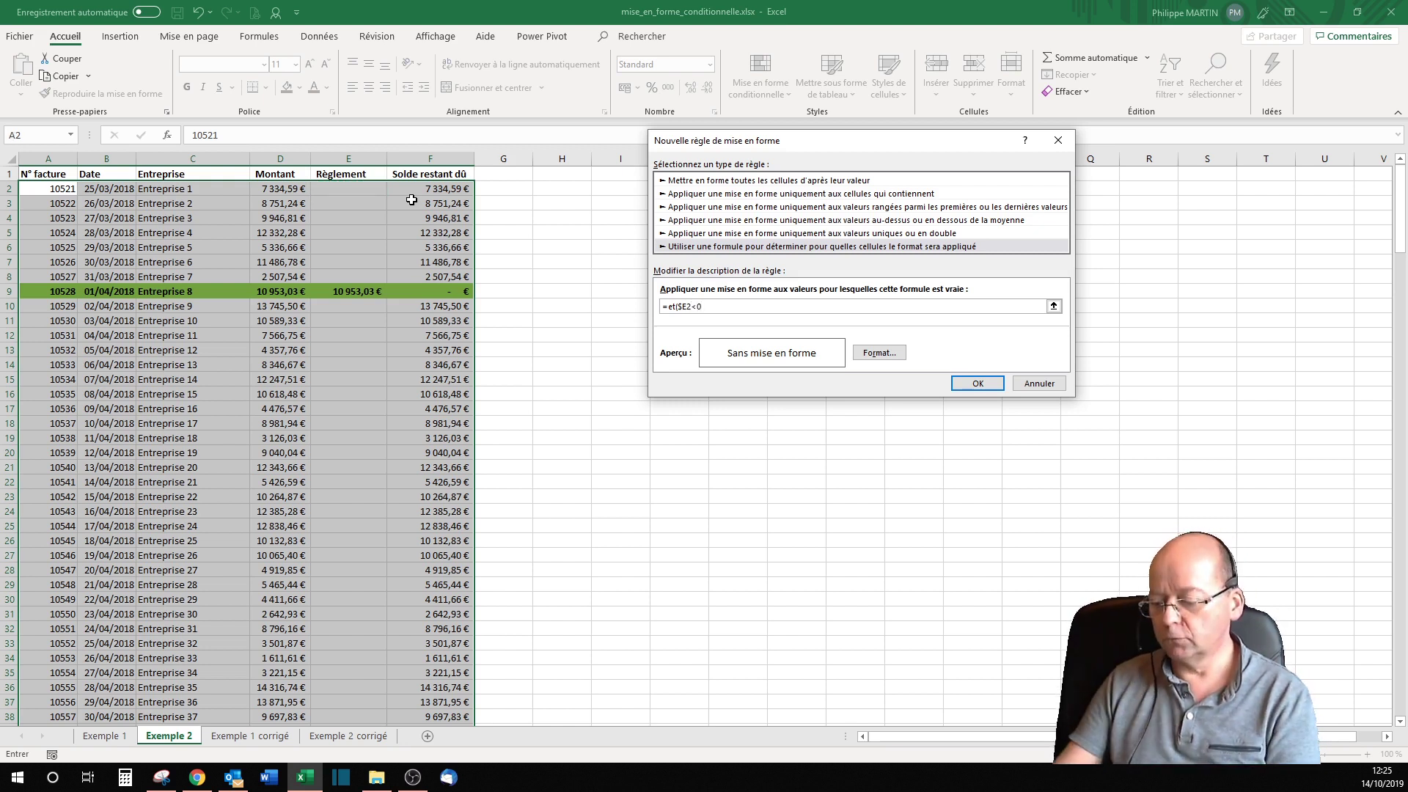
pyautogui.press('BackSpace')
pyautogui.press('BackSpace')
pyautogui.press('BackSpace')
pyautogui.write('2')
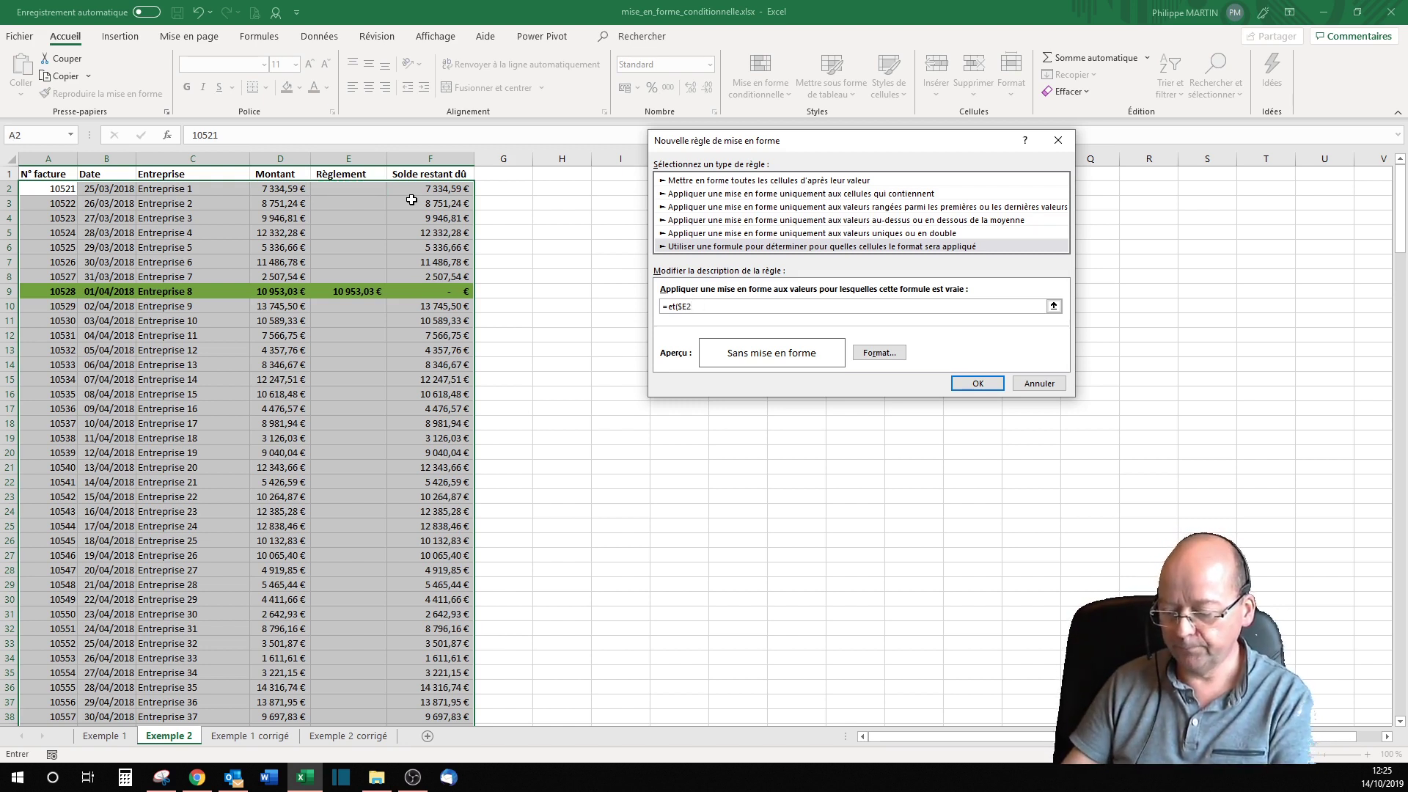
pyautogui.write('>0;')
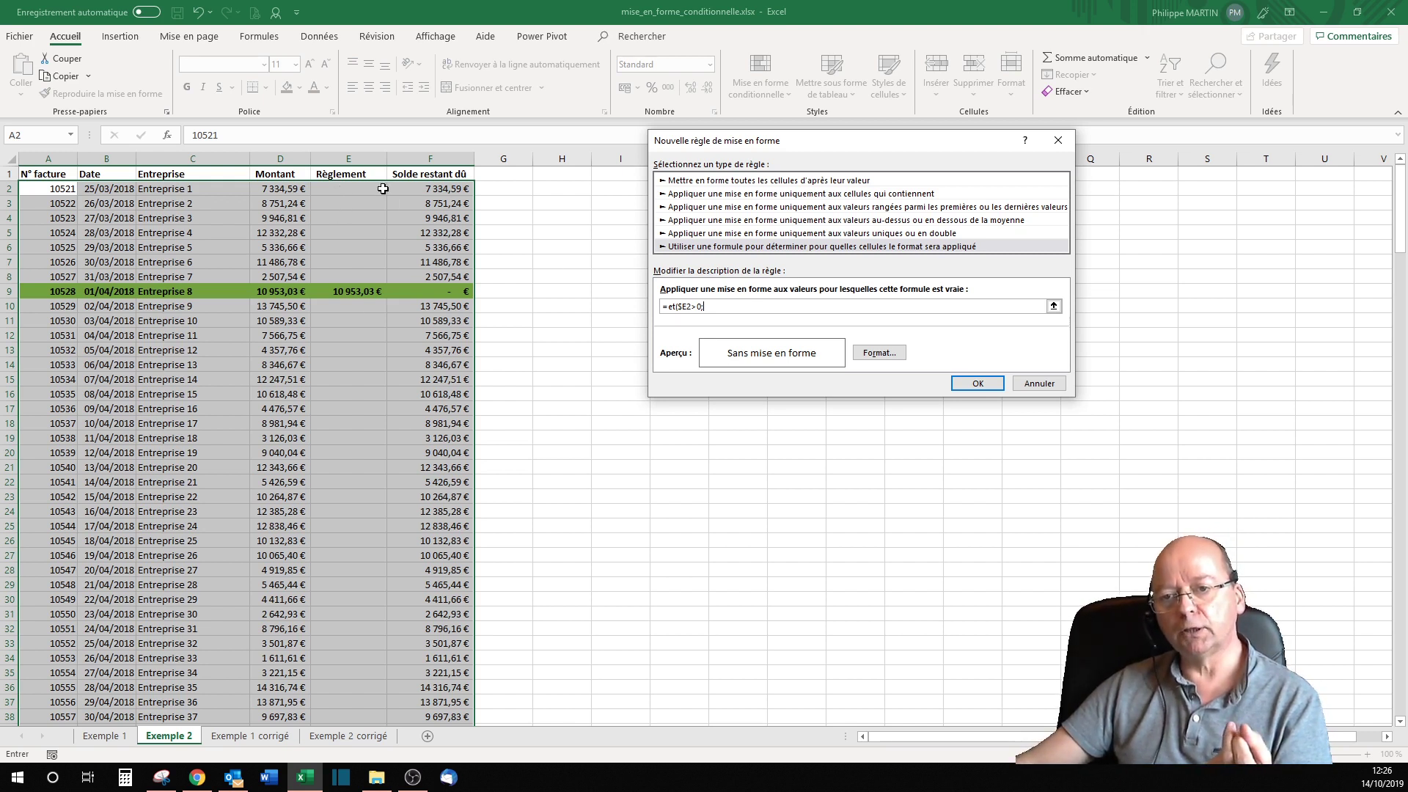
# - Add the second condition $F2>0 on Solde restant dû, completing the formula =et($E2>0;$F2>0)
pyautogui.click(410, 189)
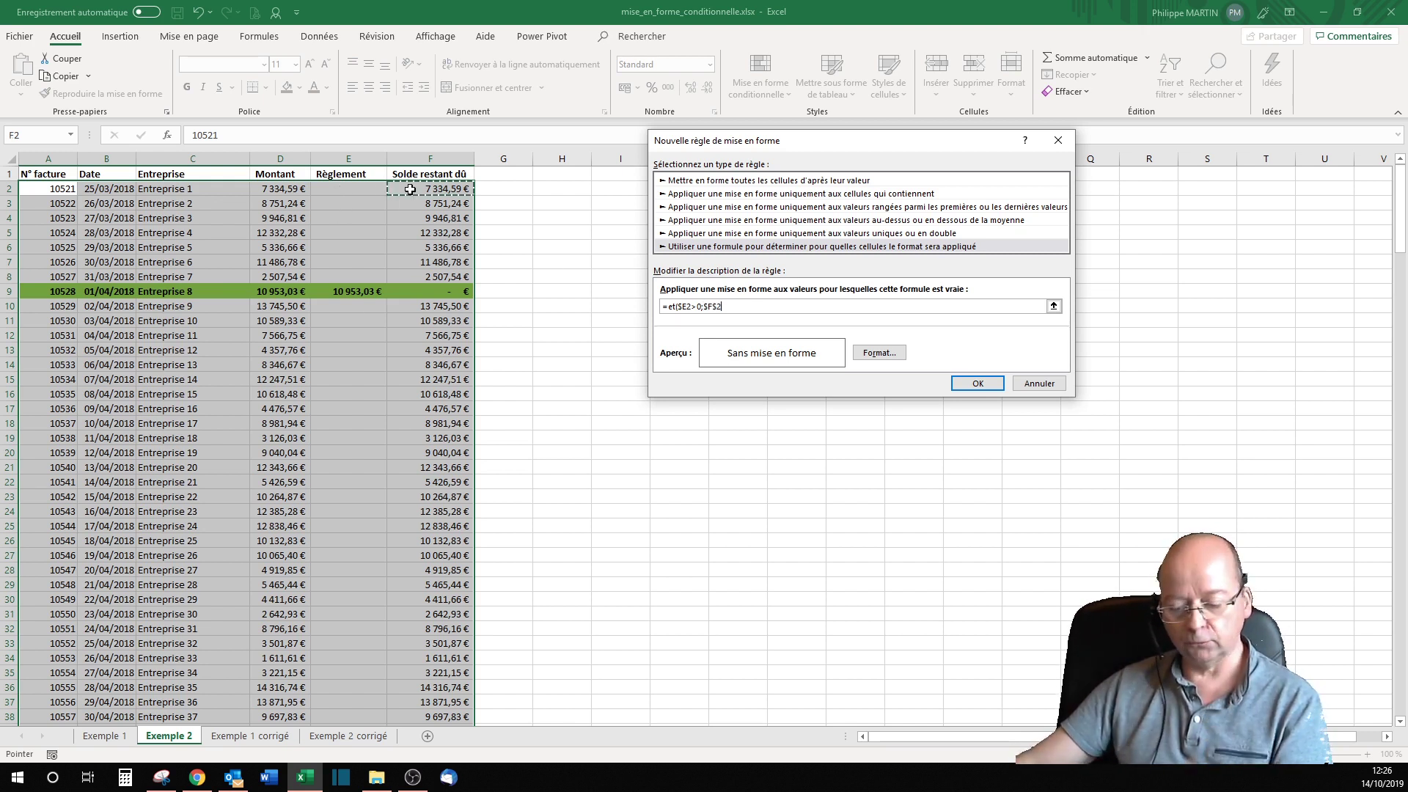
pyautogui.press('F4')
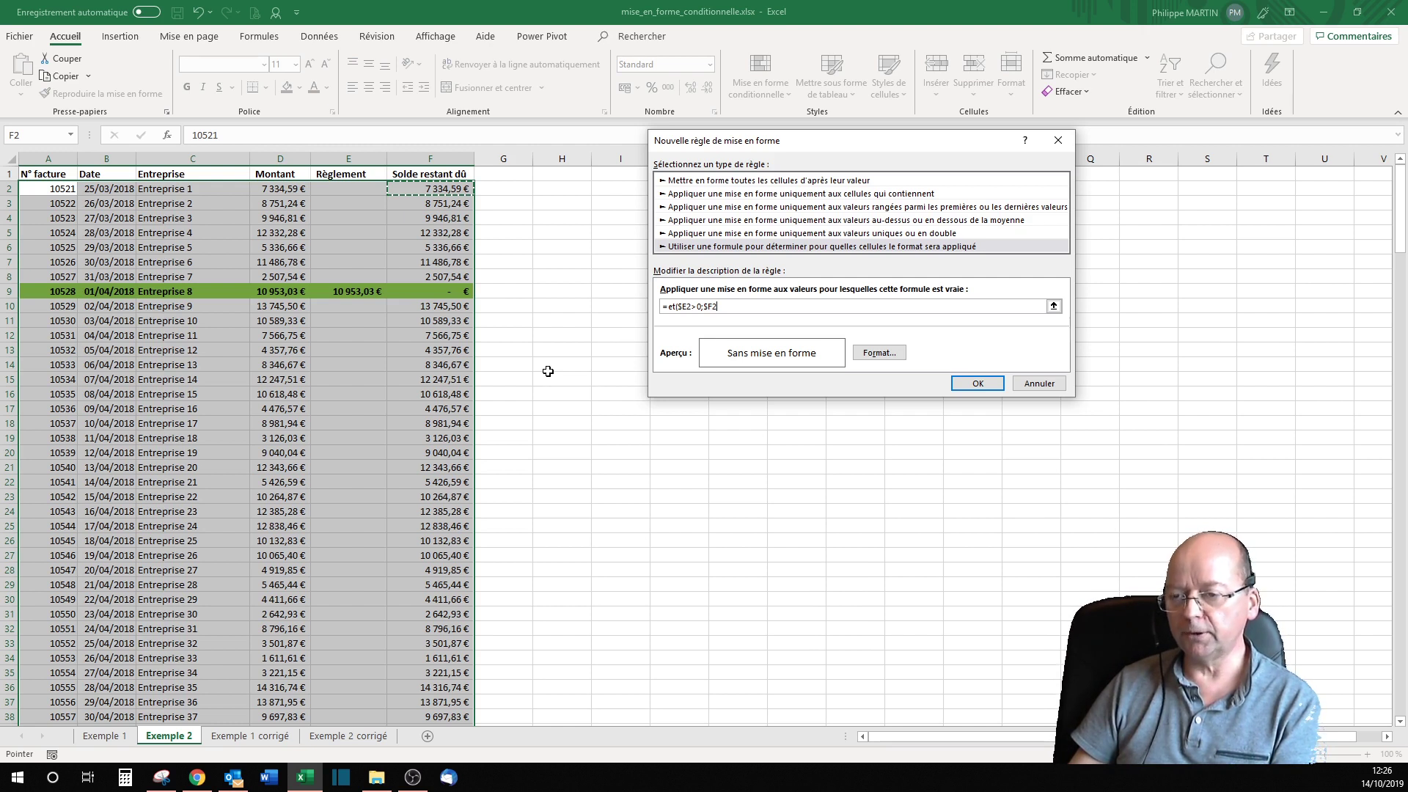
pyautogui.write('>0')
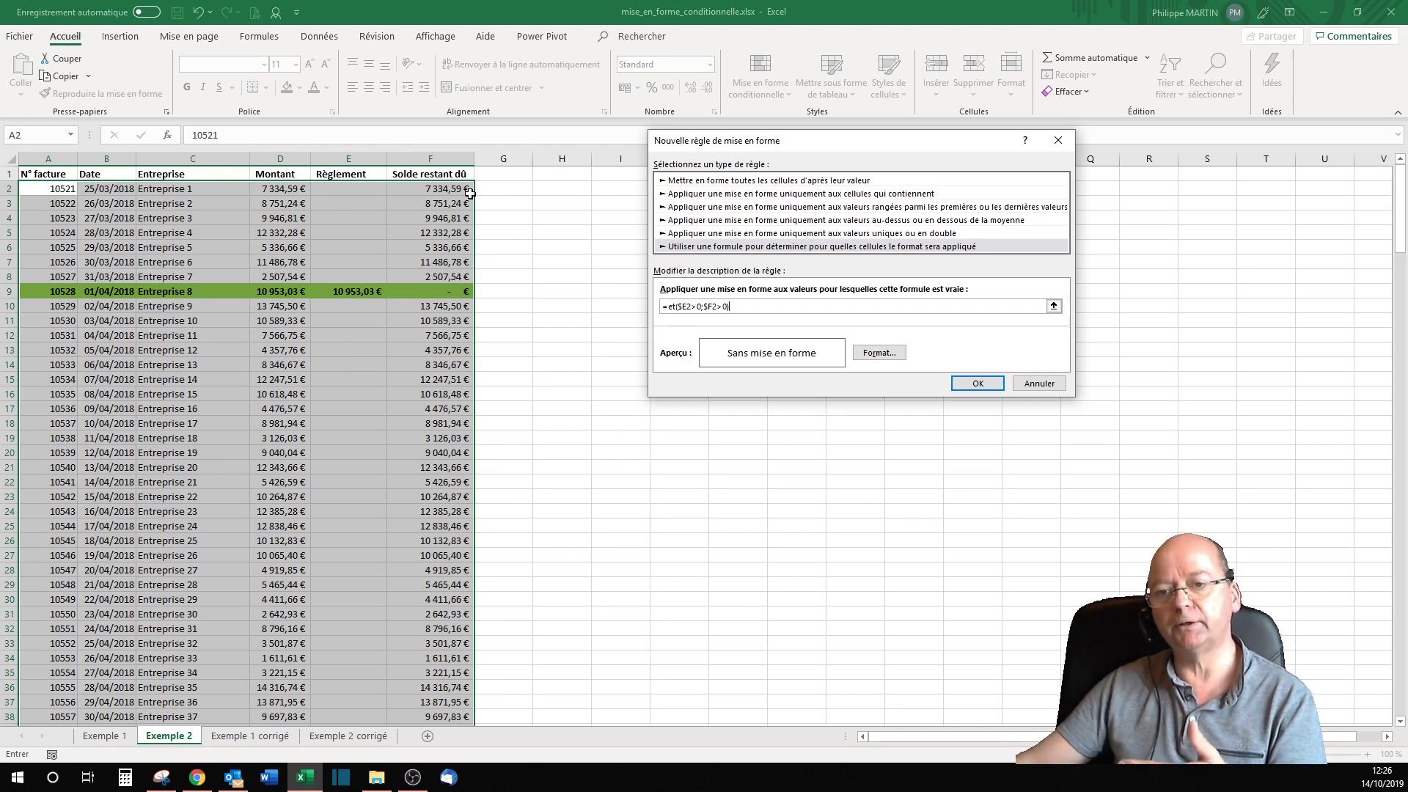
# - Give the second rule a bold (Gras) font and an orange fill, and apply it to the selected rows
pyautogui.click(874, 352)
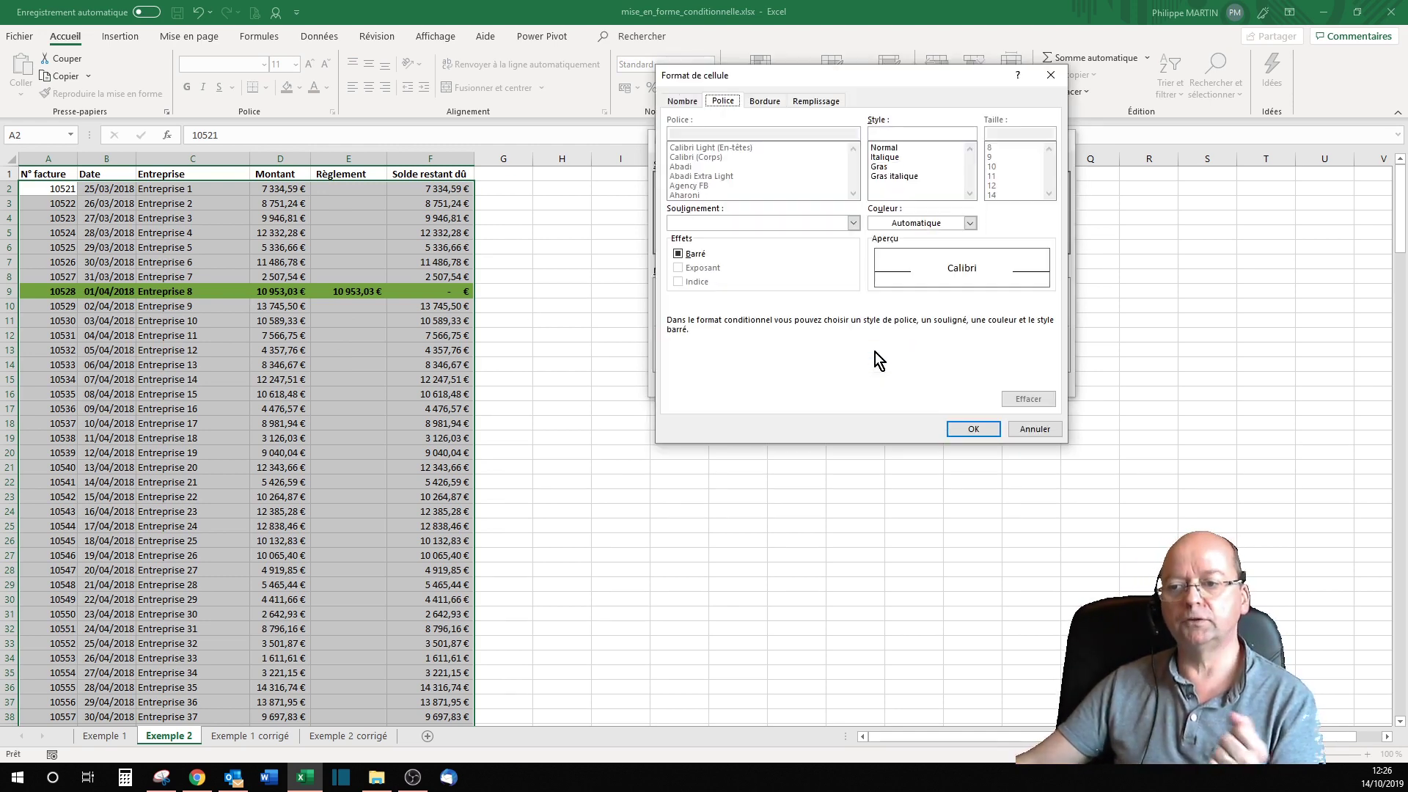
pyautogui.click(879, 167)
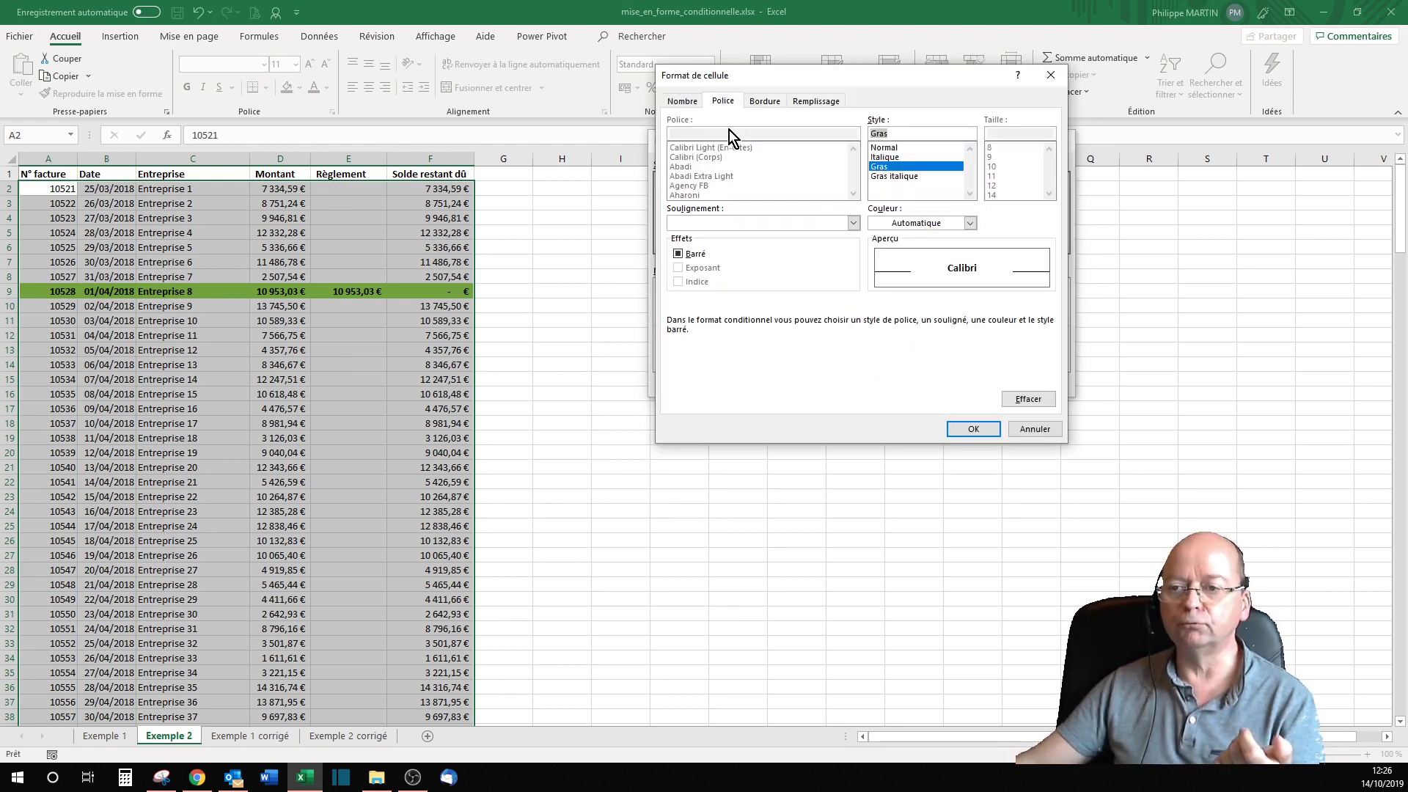
pyautogui.click(809, 103)
pyautogui.click(707, 245)
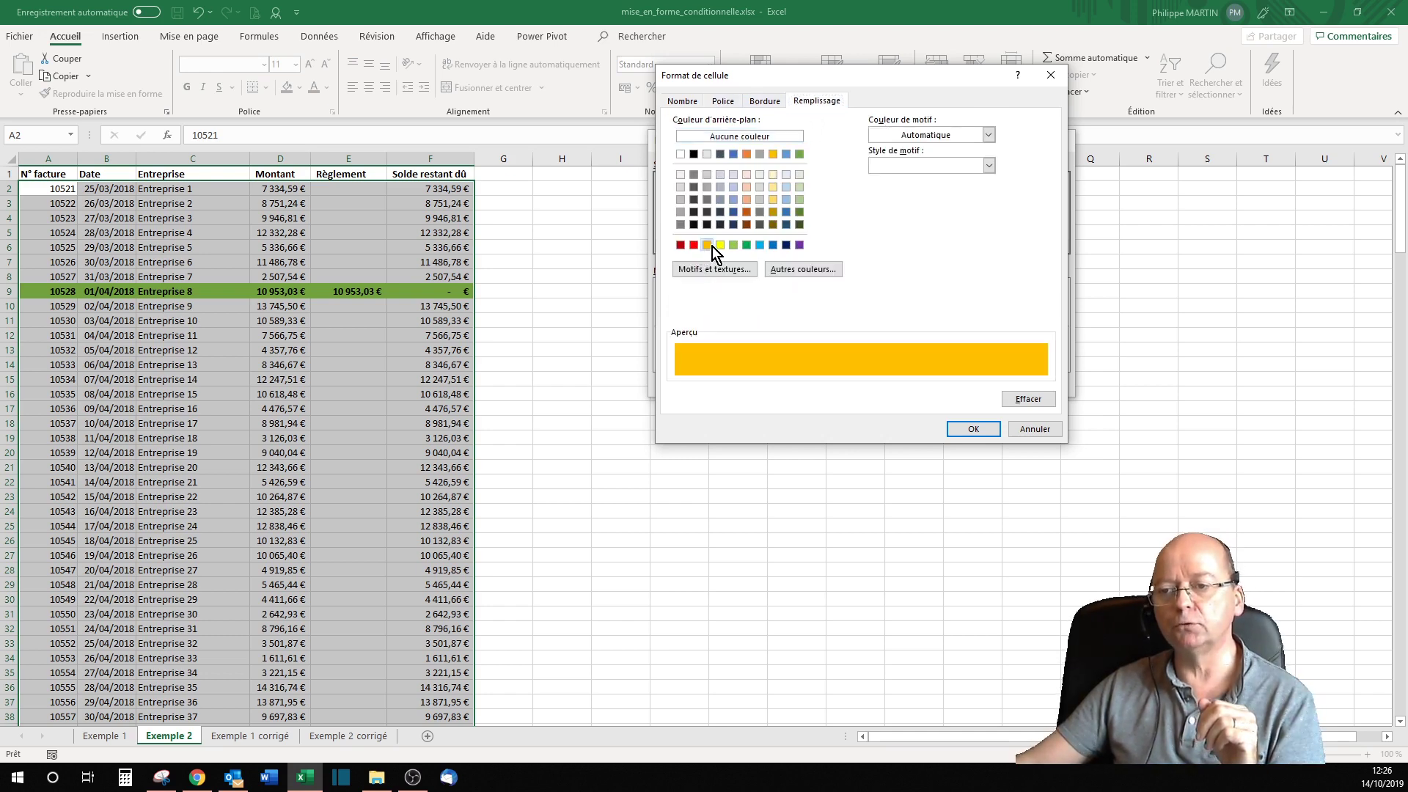
pyautogui.click(980, 430)
pyautogui.click(980, 384)
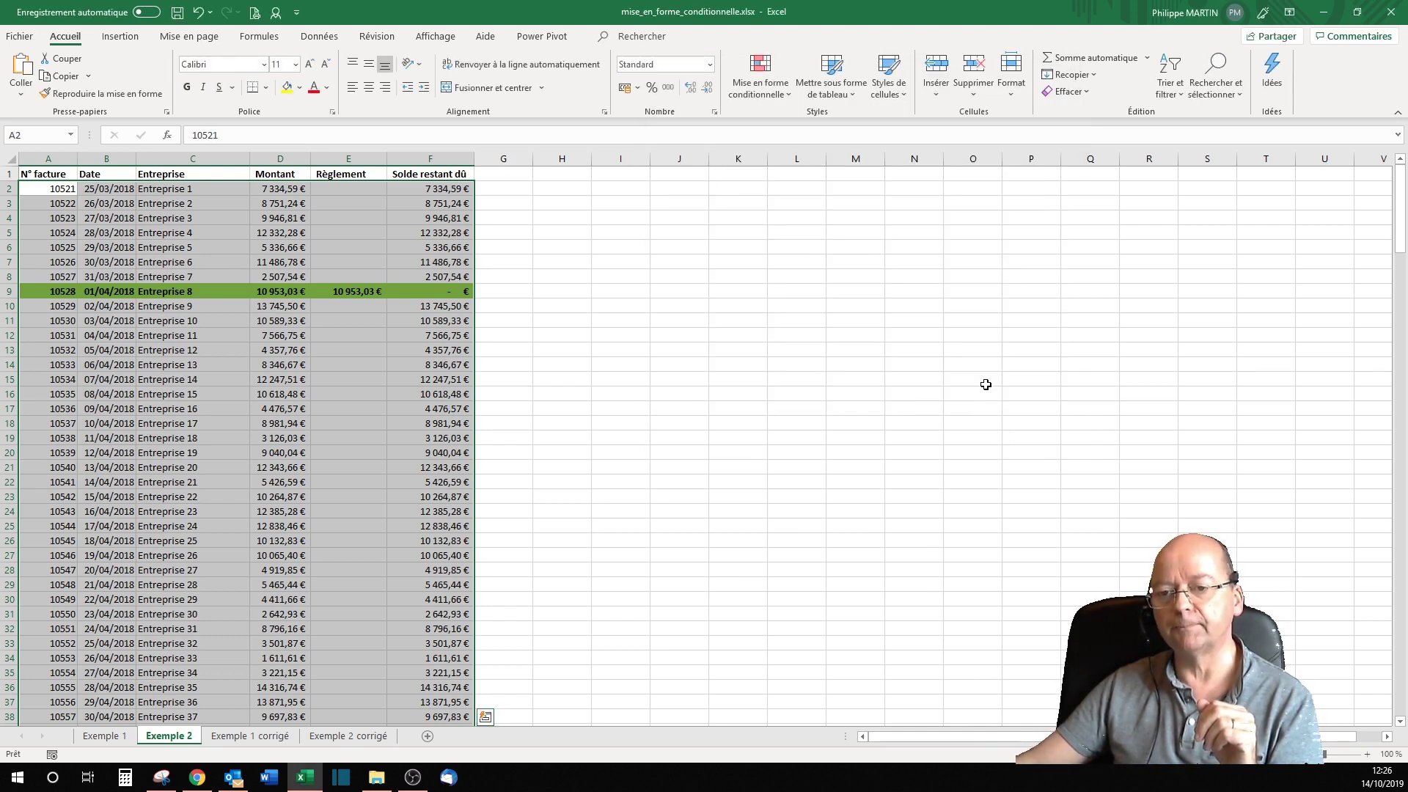
# - Test the second rule by entering a partial payment of 5000 in cell E4 of the Règlement column
pyautogui.click(345, 222)
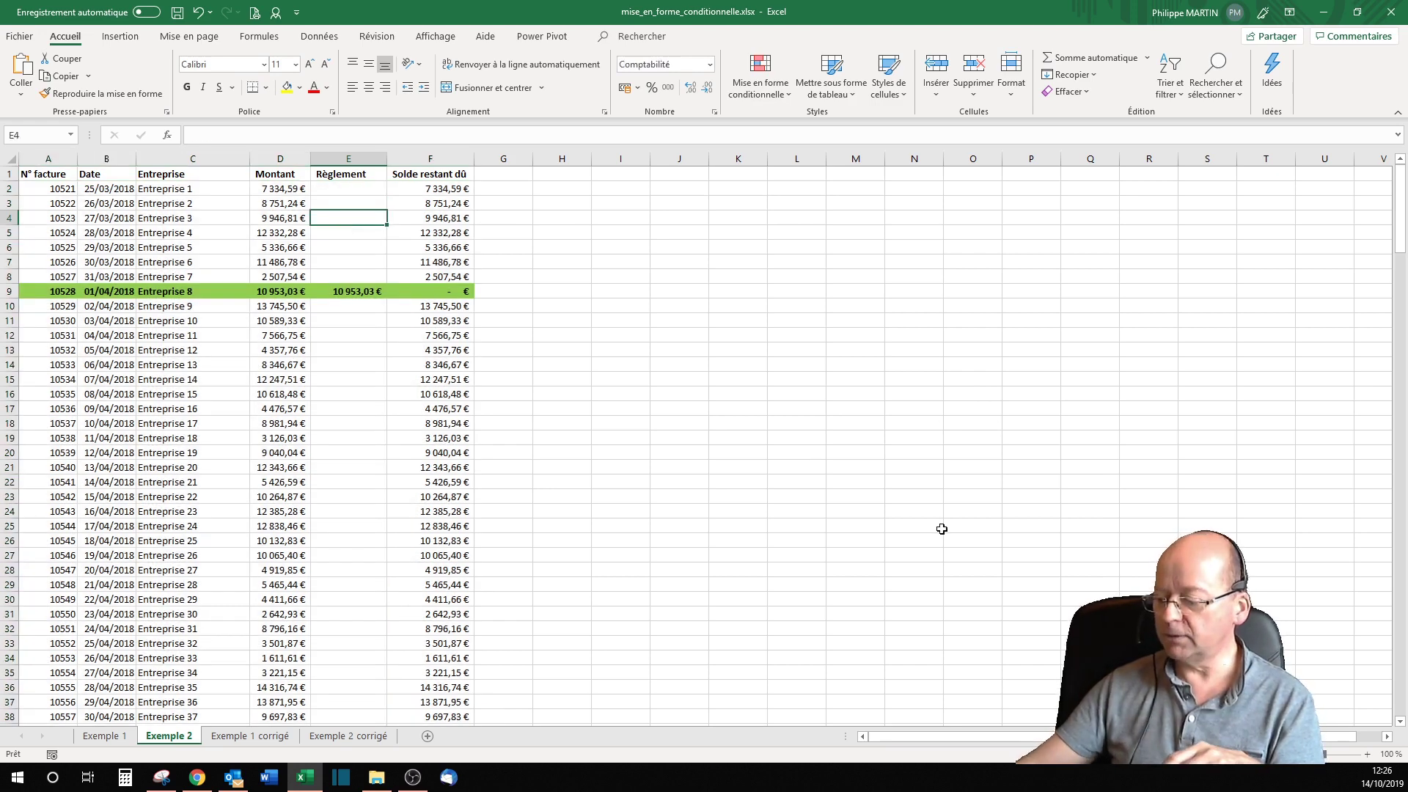
pyautogui.write('9900')
pyautogui.press('BackSpace')
pyautogui.press('BackSpace')
pyautogui.press('BackSpace')
pyautogui.press('BackSpace')
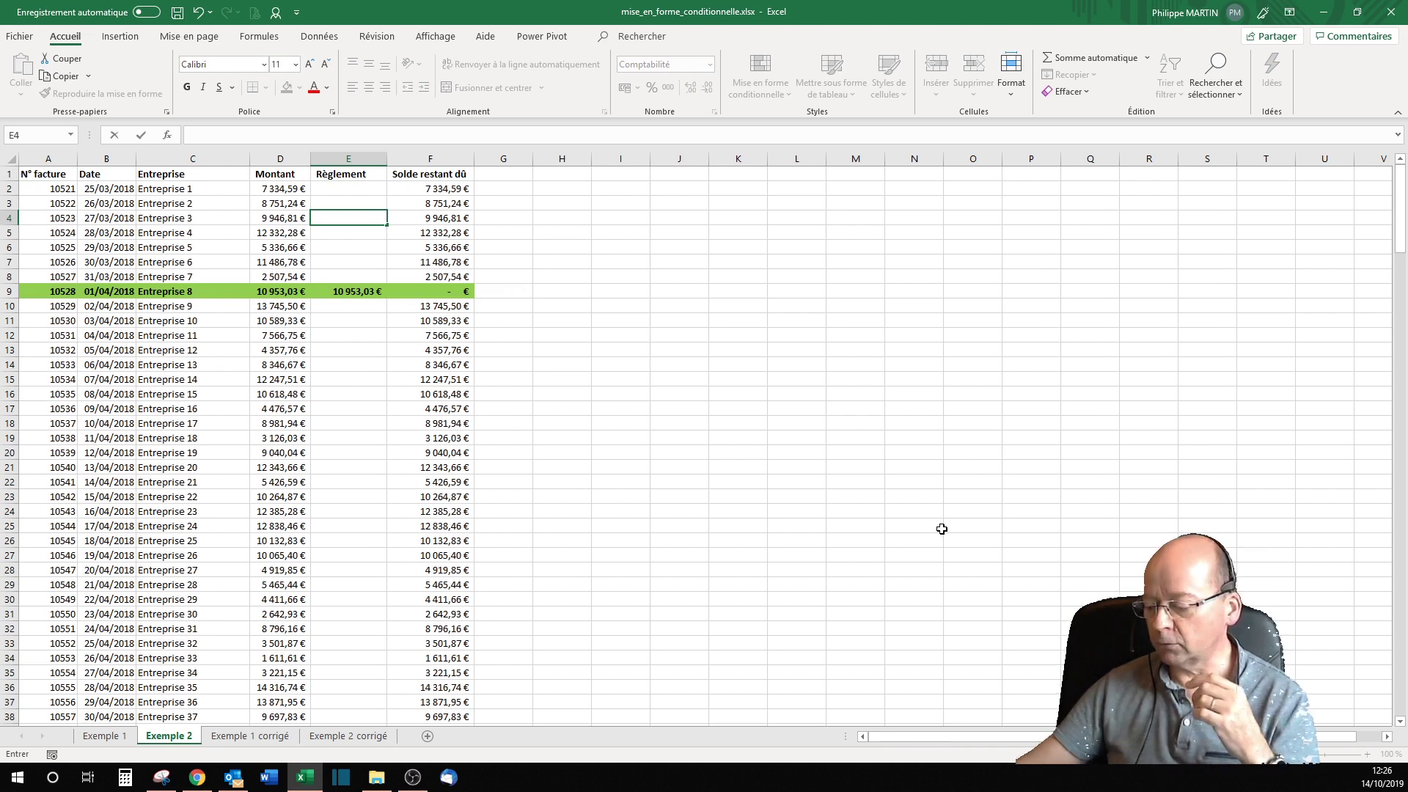
pyautogui.write('5000')
pyautogui.press('Return')
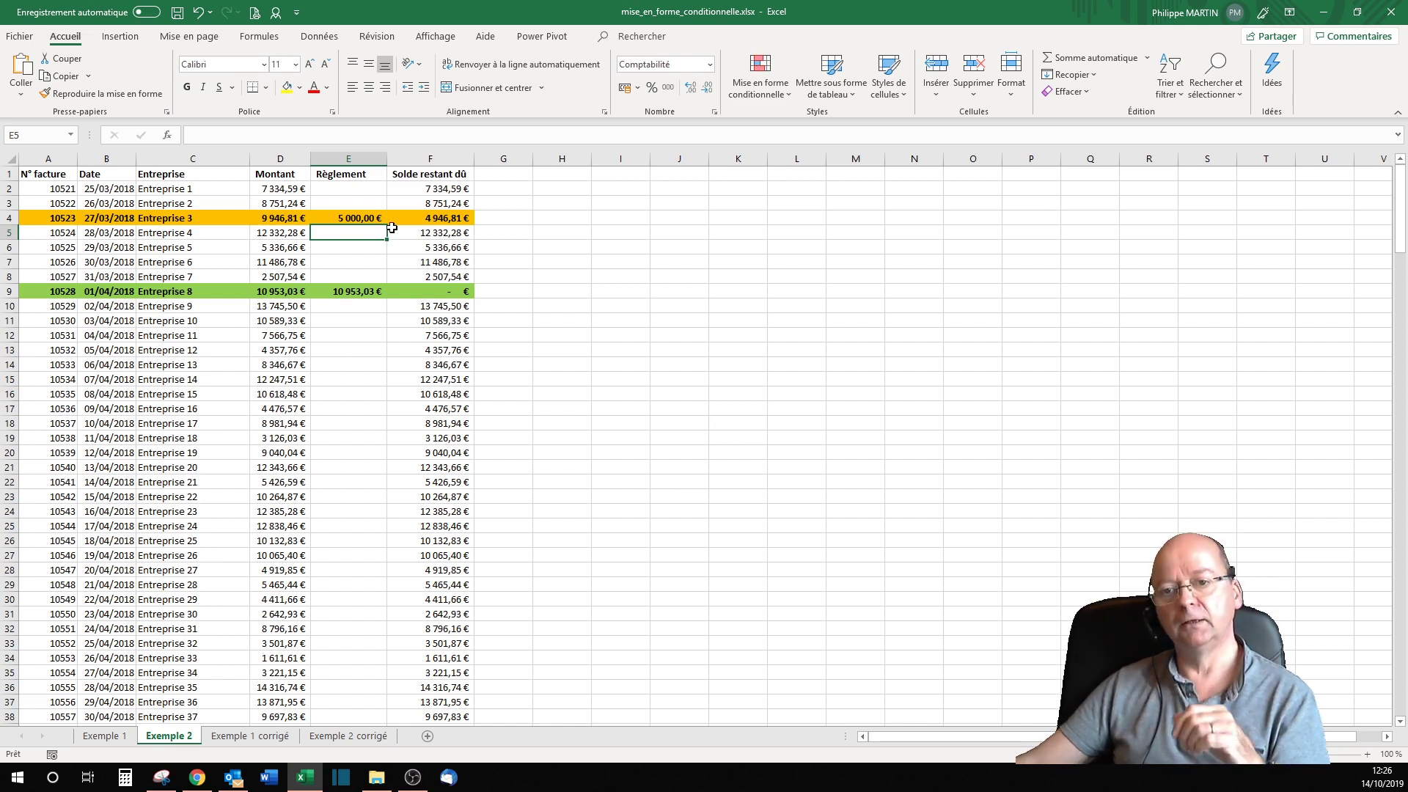
# - Enter another partial payment of 10000 in cell E16 of the Règlement column
pyautogui.click(357, 394)
pyautogui.write('1')
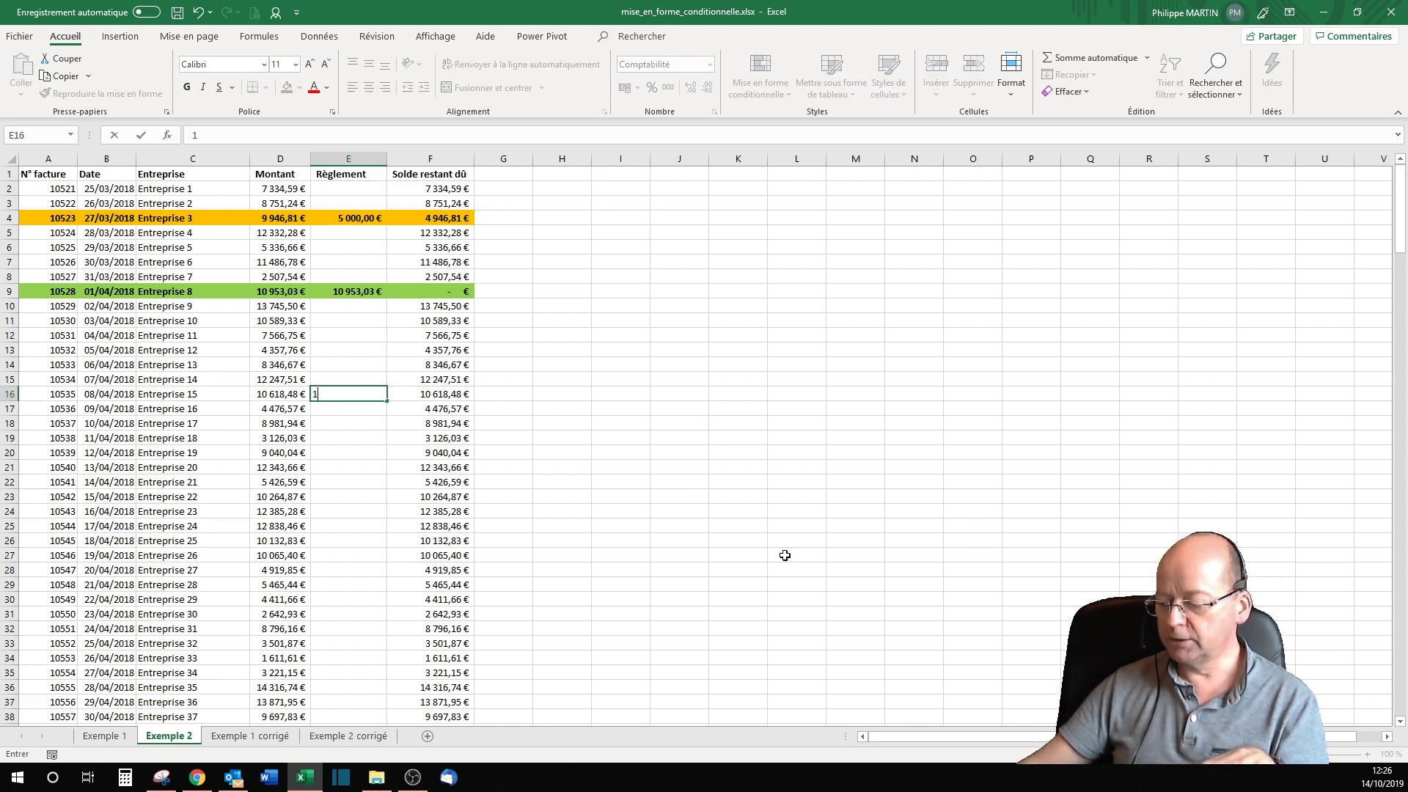
pyautogui.write('0 000')
pyautogui.press('Return')
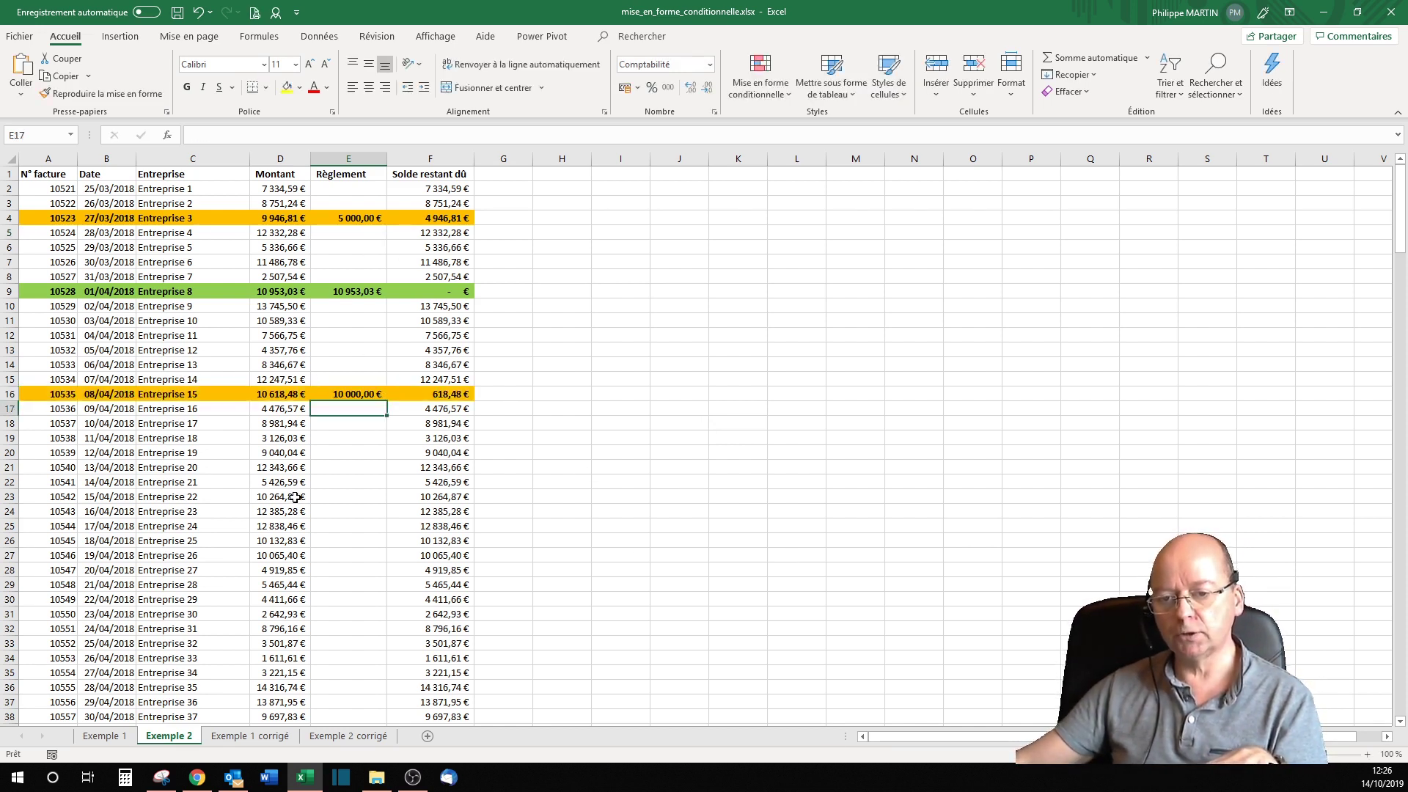
# - Test the full-payment rule by entering a payment of 5426,59 in cell E22 of the Règlement column
pyautogui.click(333, 484)
pyautogui.write('5426,59')
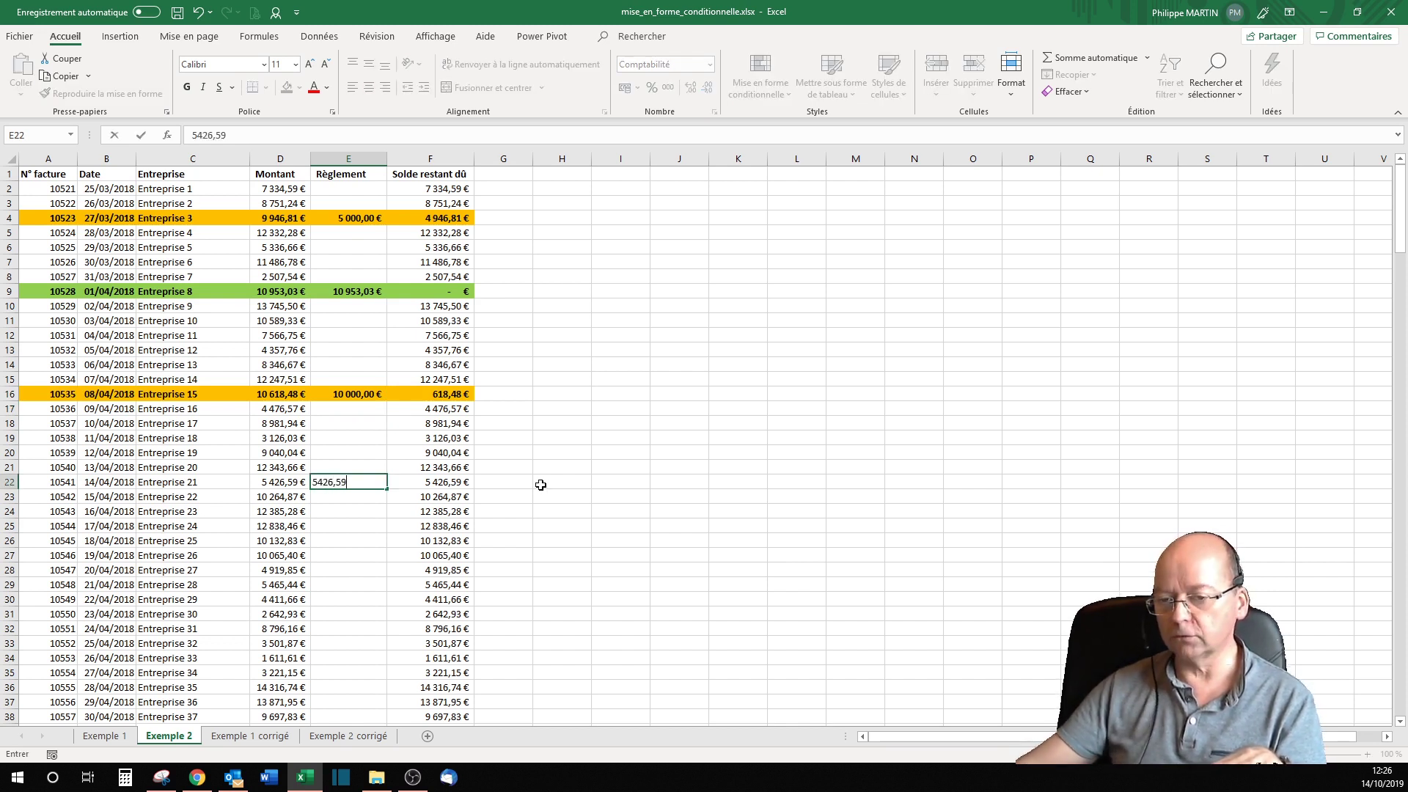
pyautogui.press('Return')
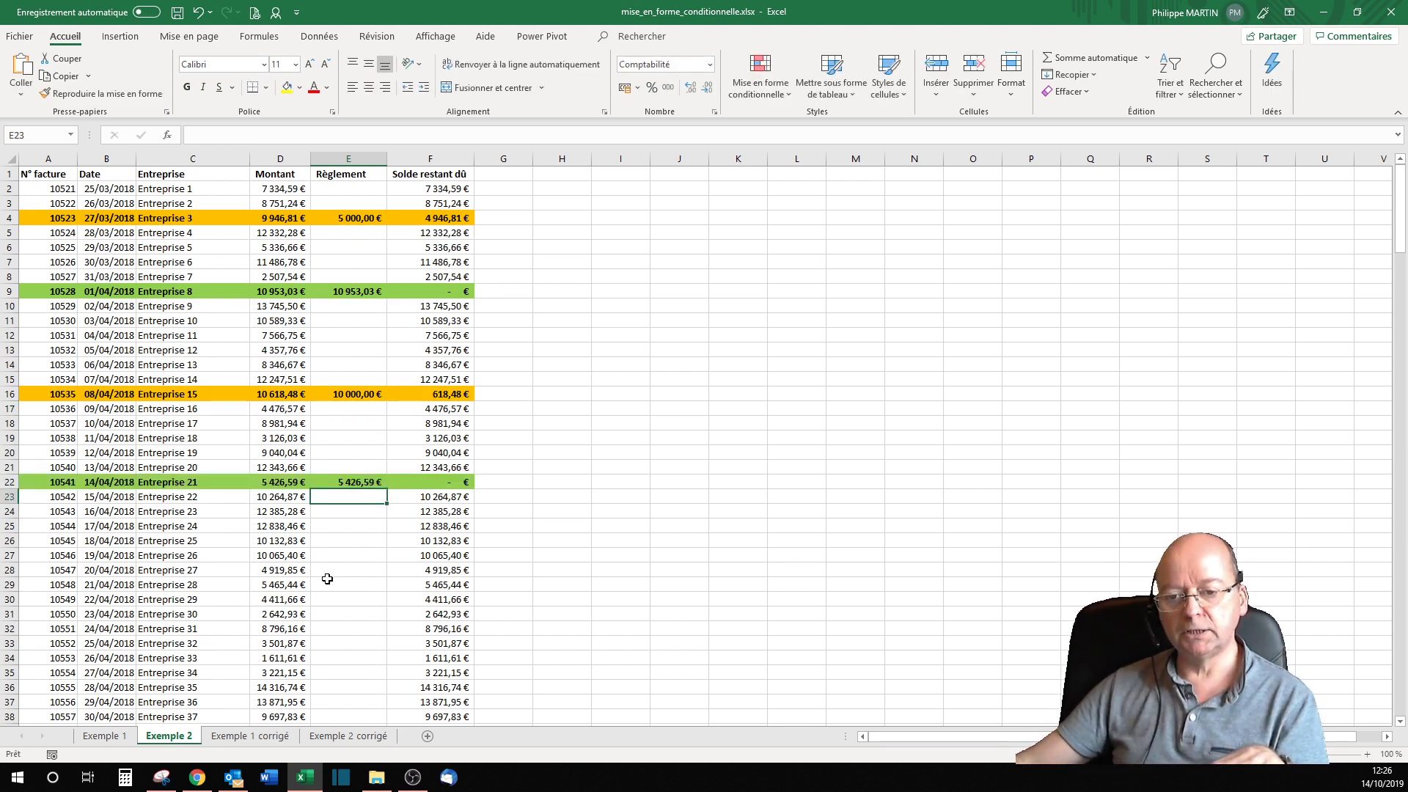
# - Test the partial-payment rule with a payment one cent short of the invoice amount, entering 4919,84 in cell E28
pyautogui.click(330, 571)
pyautogui.write('4 919')
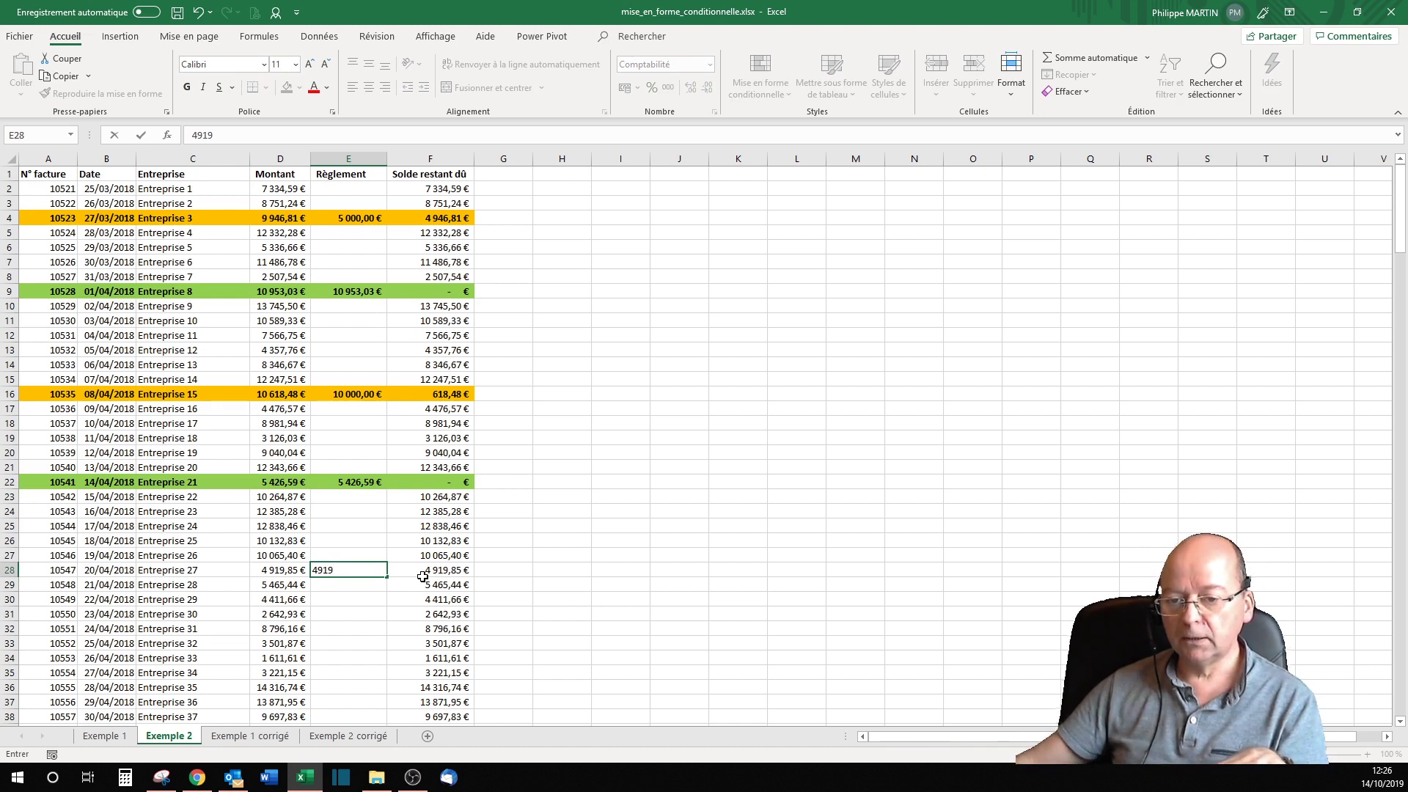
pyautogui.write(',84')
pyautogui.press('Return')
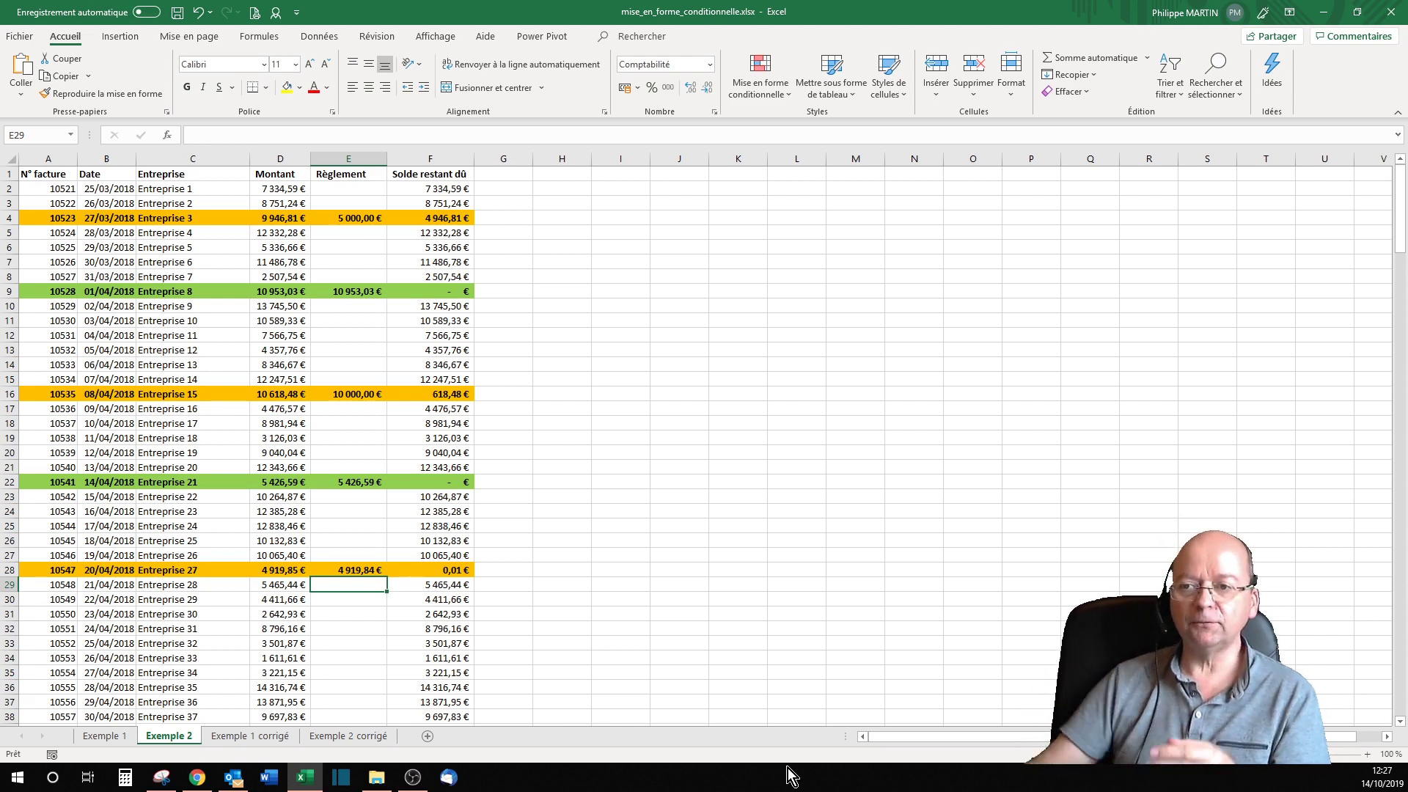
# - Open a new conditional formatting rule and choose the type that uses a formula to determine which cells to format
pyautogui.click(775, 100)
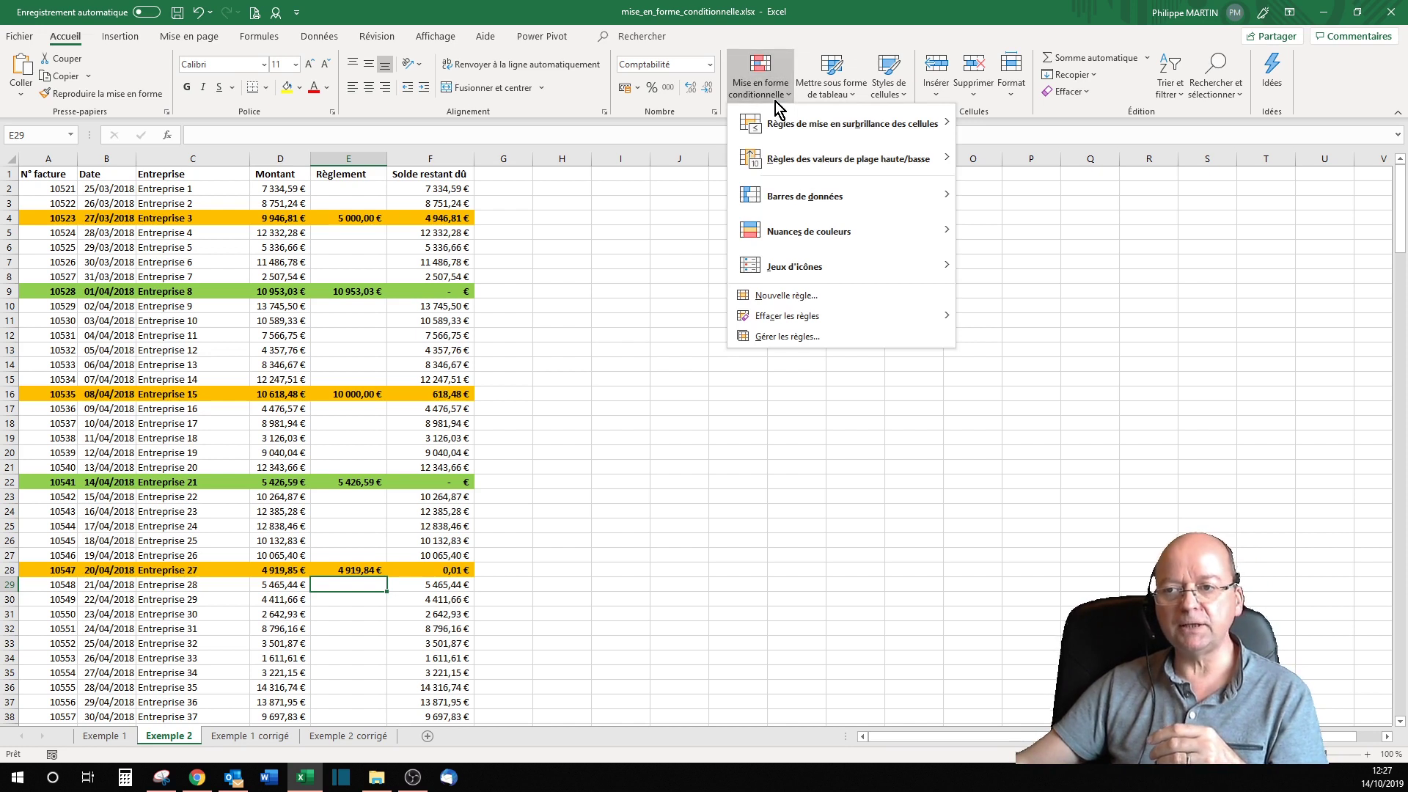
pyautogui.moveTo(781, 132)
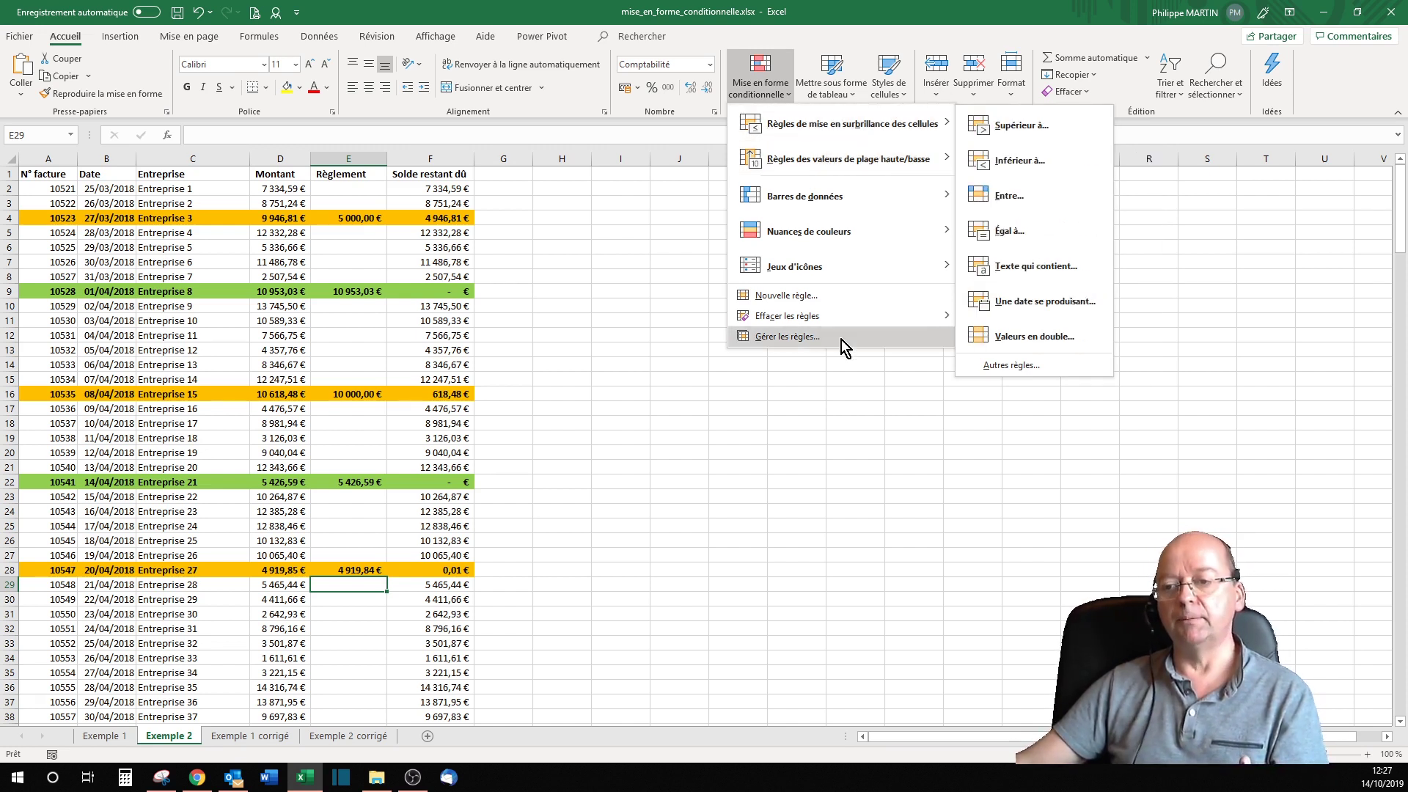
pyautogui.click(813, 293)
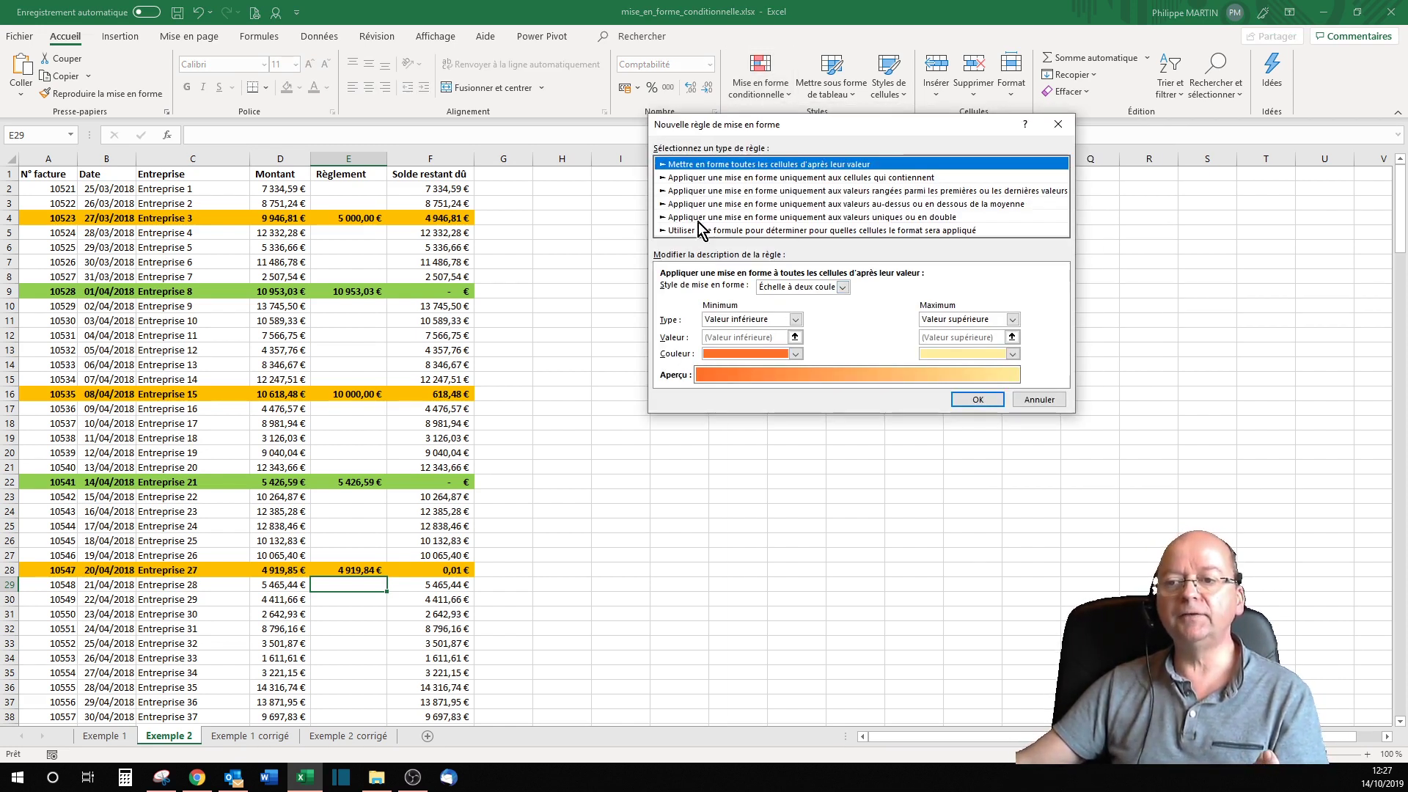
pyautogui.click(698, 231)
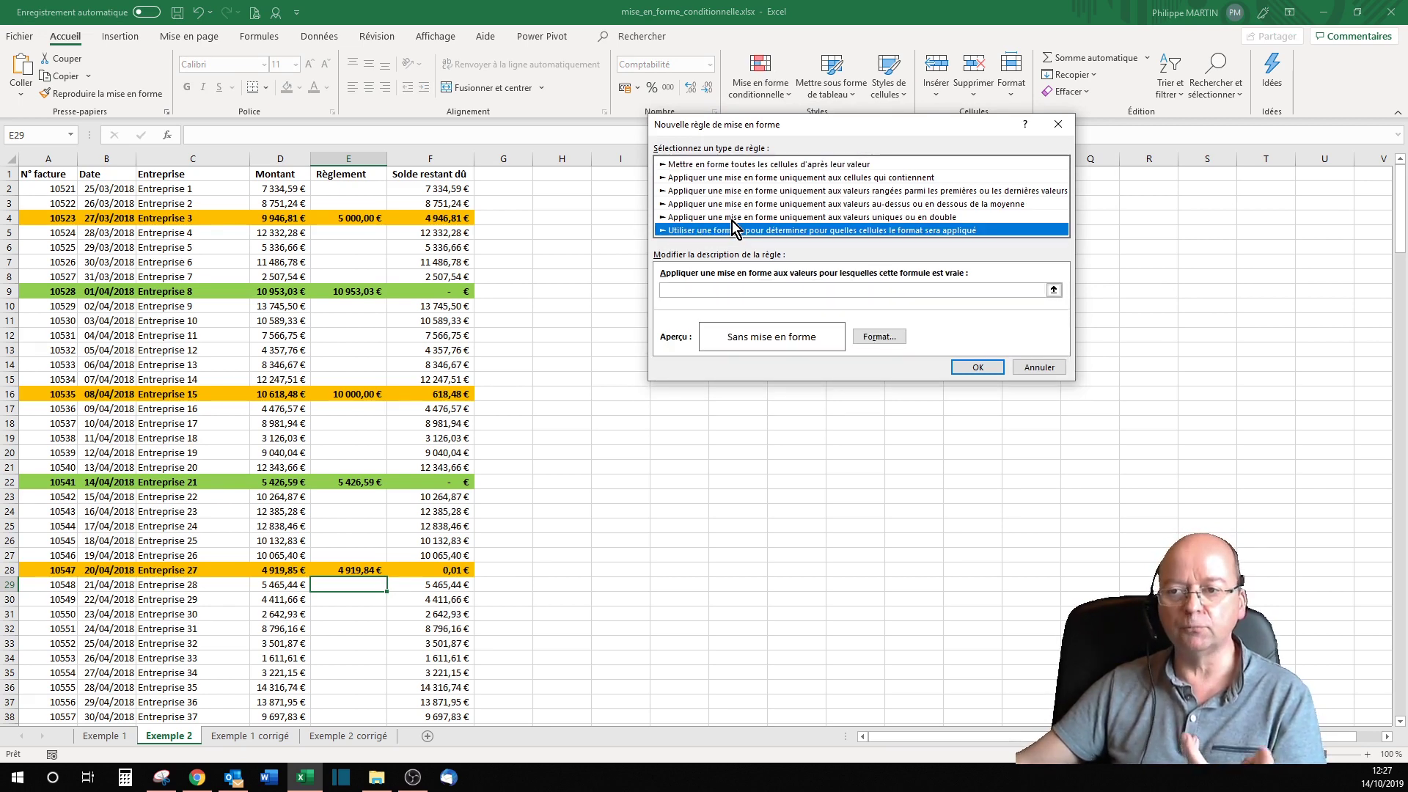